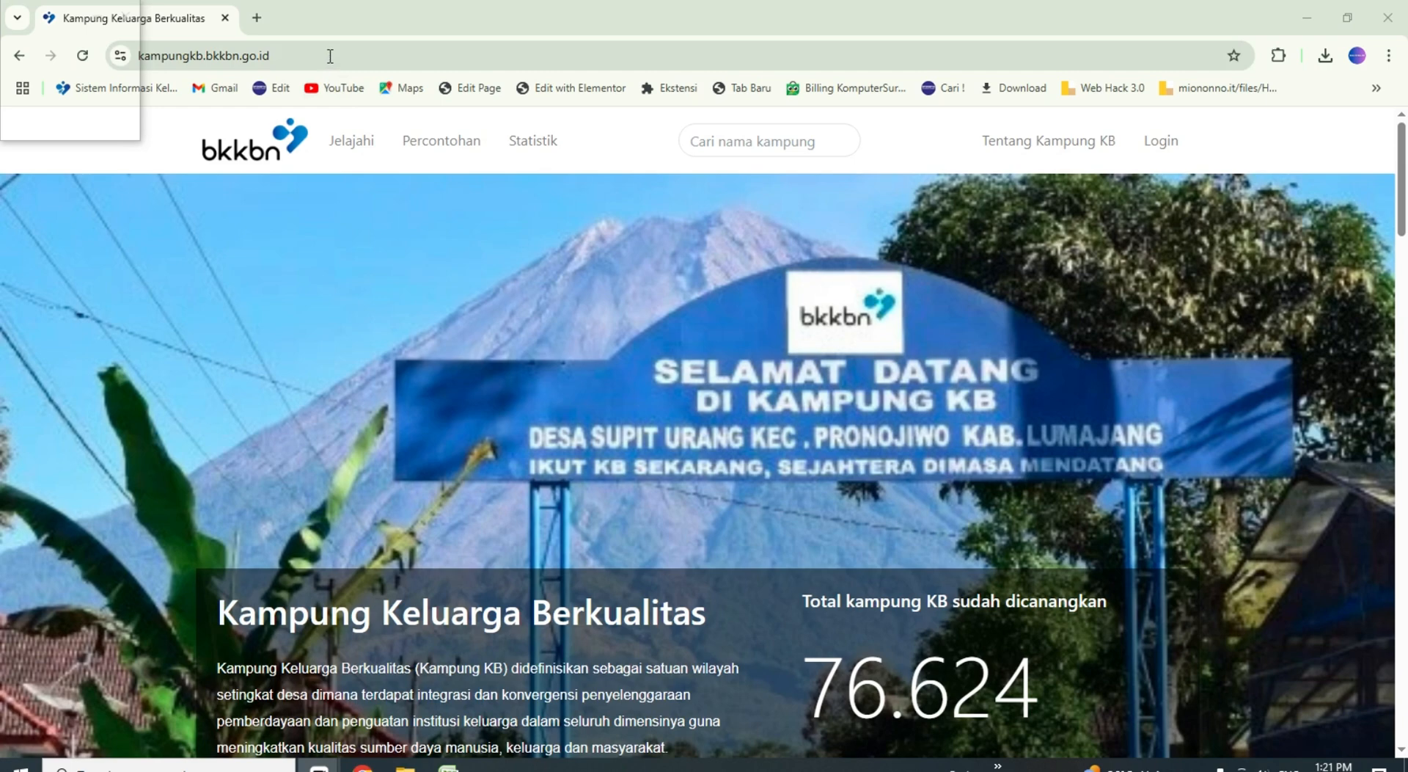
Step: Open the Kampung KB site's login page and sign in with the saved admin account credentials
{"action": "left_click", "coordinate": [330, 56]}
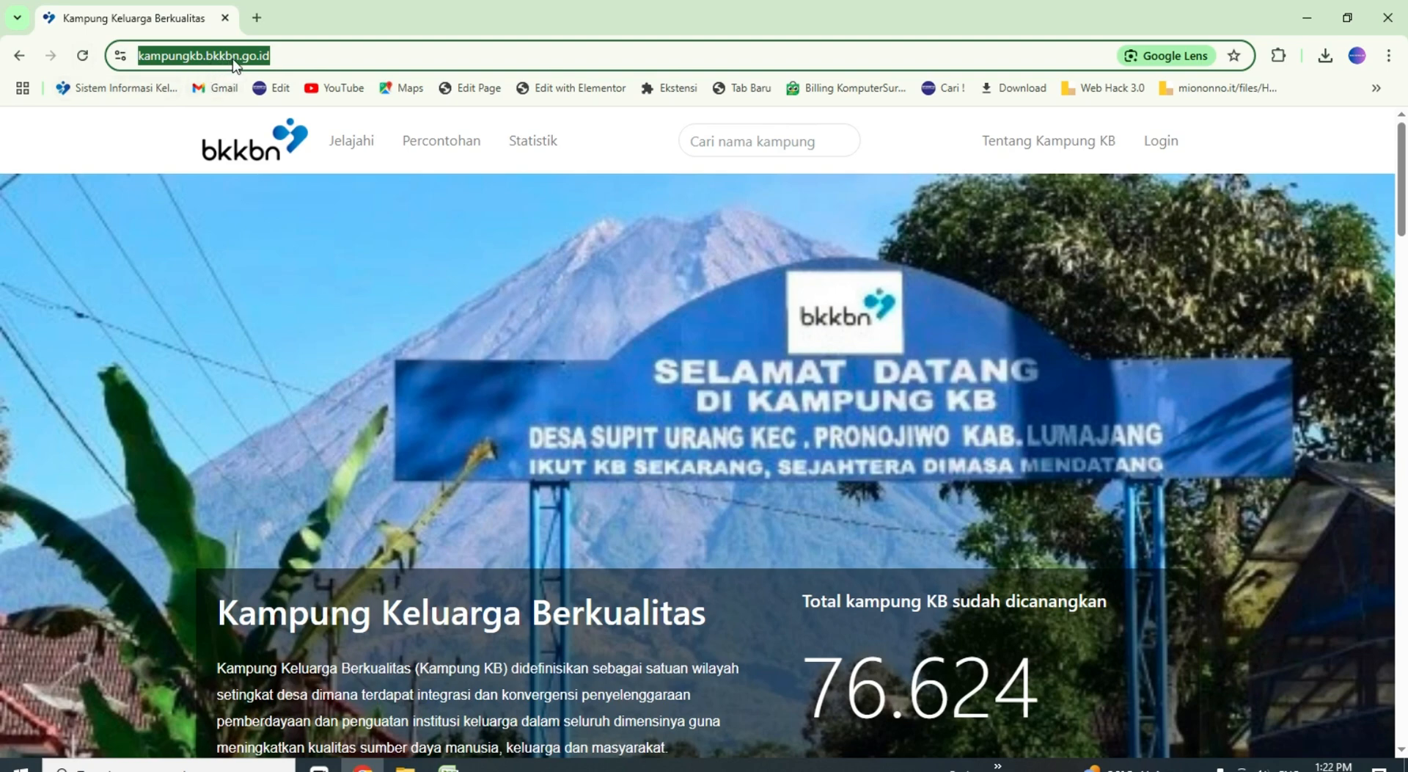
{"action": "left_click", "coordinate": [298, 53]}
{"action": "left_click_drag", "start_coordinate": [308, 55], "coordinate": [49, 55]}
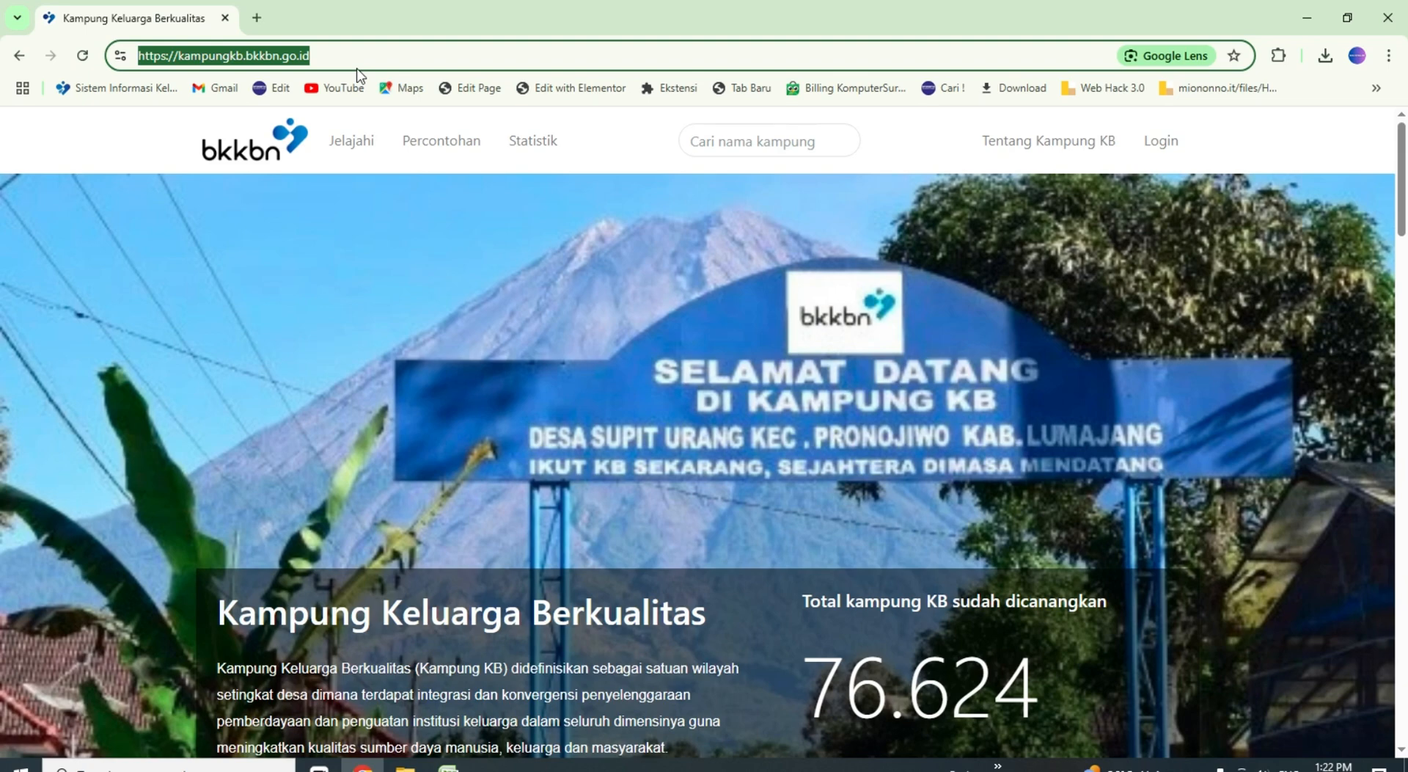
{"action": "left_click", "coordinate": [1157, 144]}
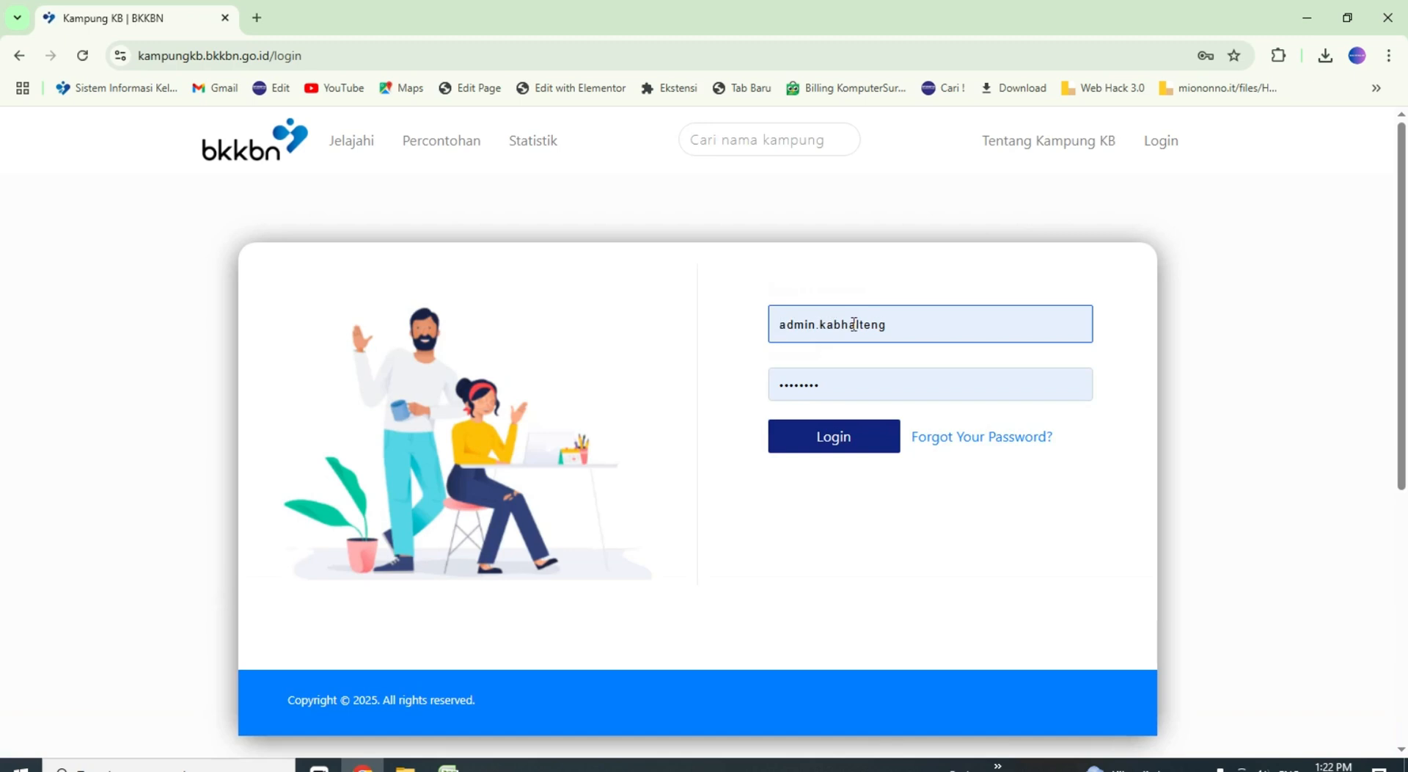
{"action": "double_click", "coordinate": [894, 325]}
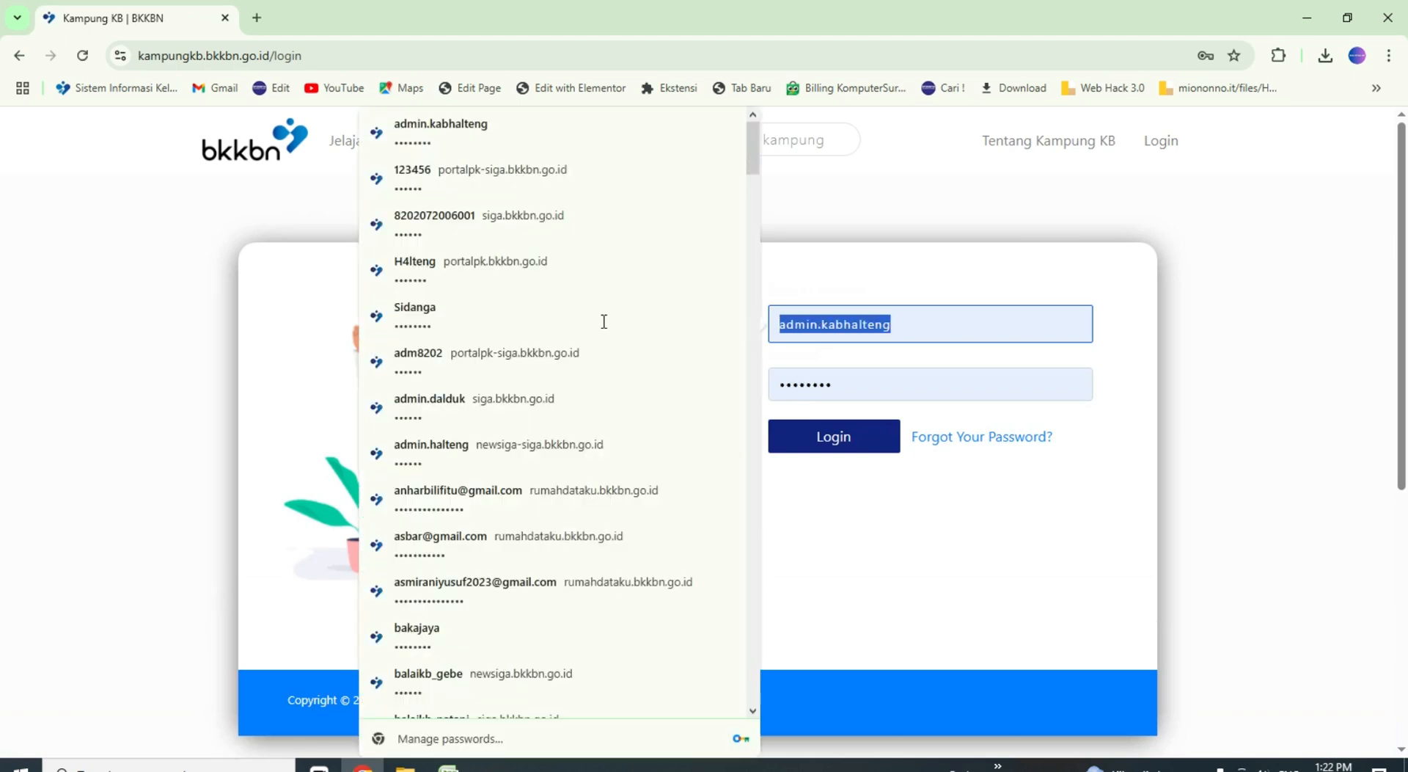
{"action": "left_click", "coordinate": [830, 443]}
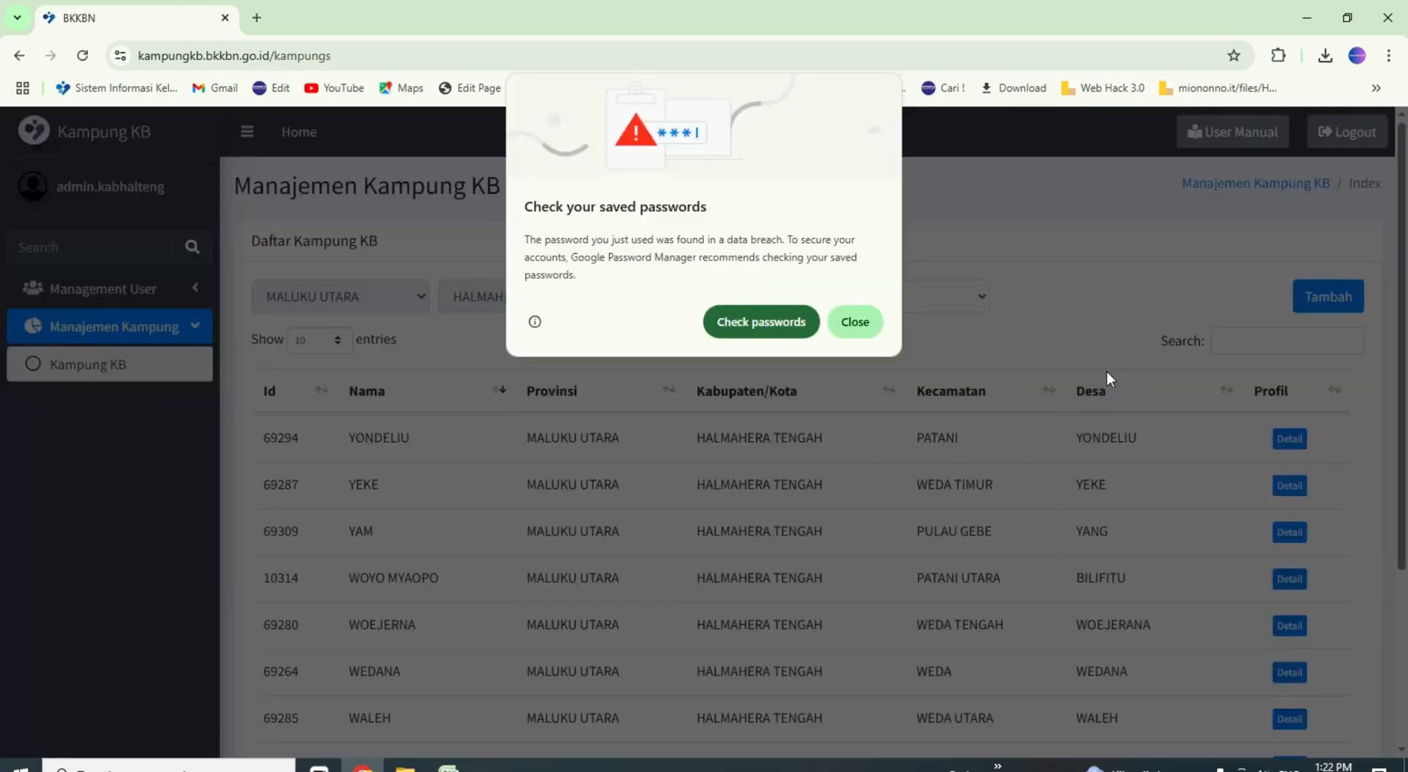
Step: Dismiss the saved-password warning, search the Kampung KB list for "bili" and open the detail page of WOYO MYAOPO
{"action": "left_click", "coordinate": [851, 322]}
{"action": "left_click", "coordinate": [1239, 340]}
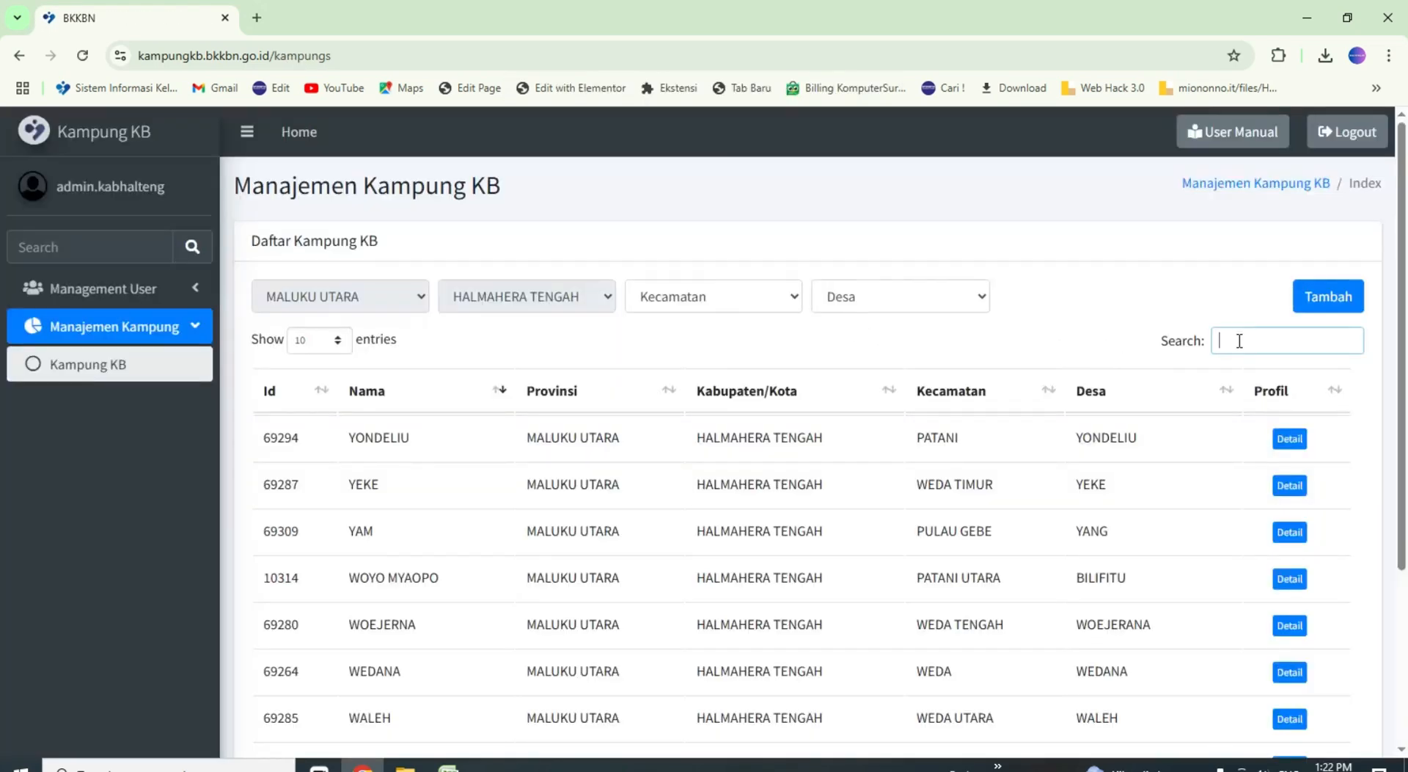
{"action": "type", "text": "bili"}
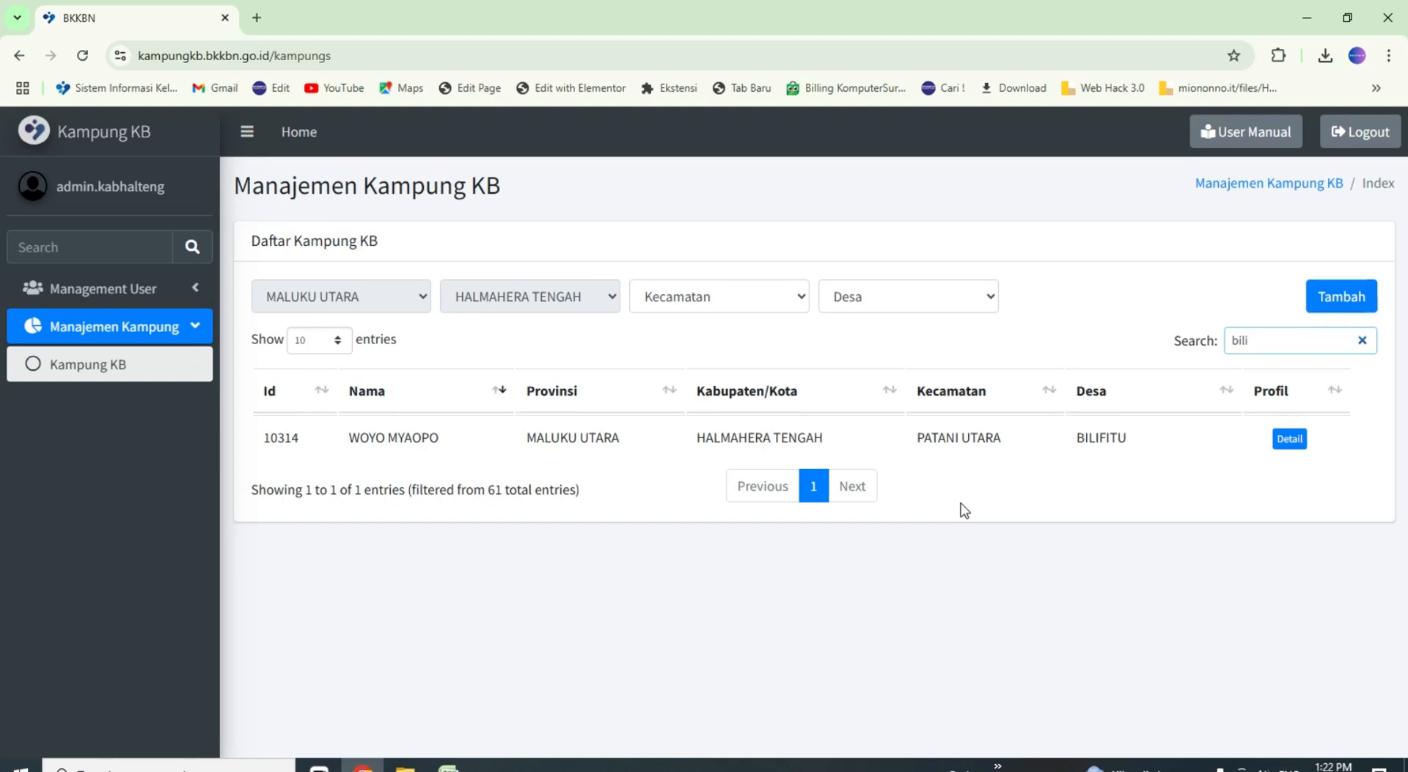
{"action": "left_click", "coordinate": [1287, 444]}
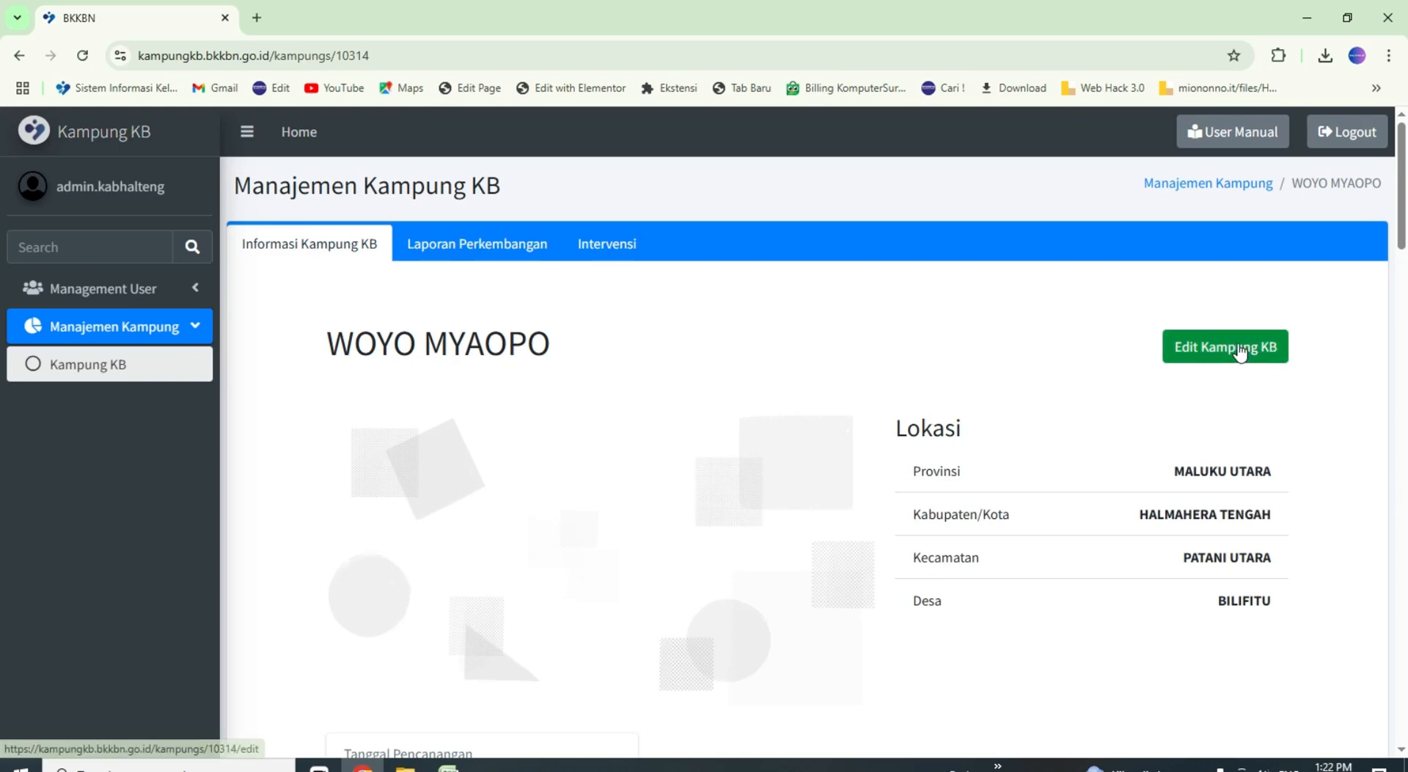
Step: Examine the WOYO MYAOPO information page, including its launch date and the Gambaran Umum village data
{"action": "scroll", "coordinate": [907, 383], "scroll_direction": "down", "scroll_amount": 8}
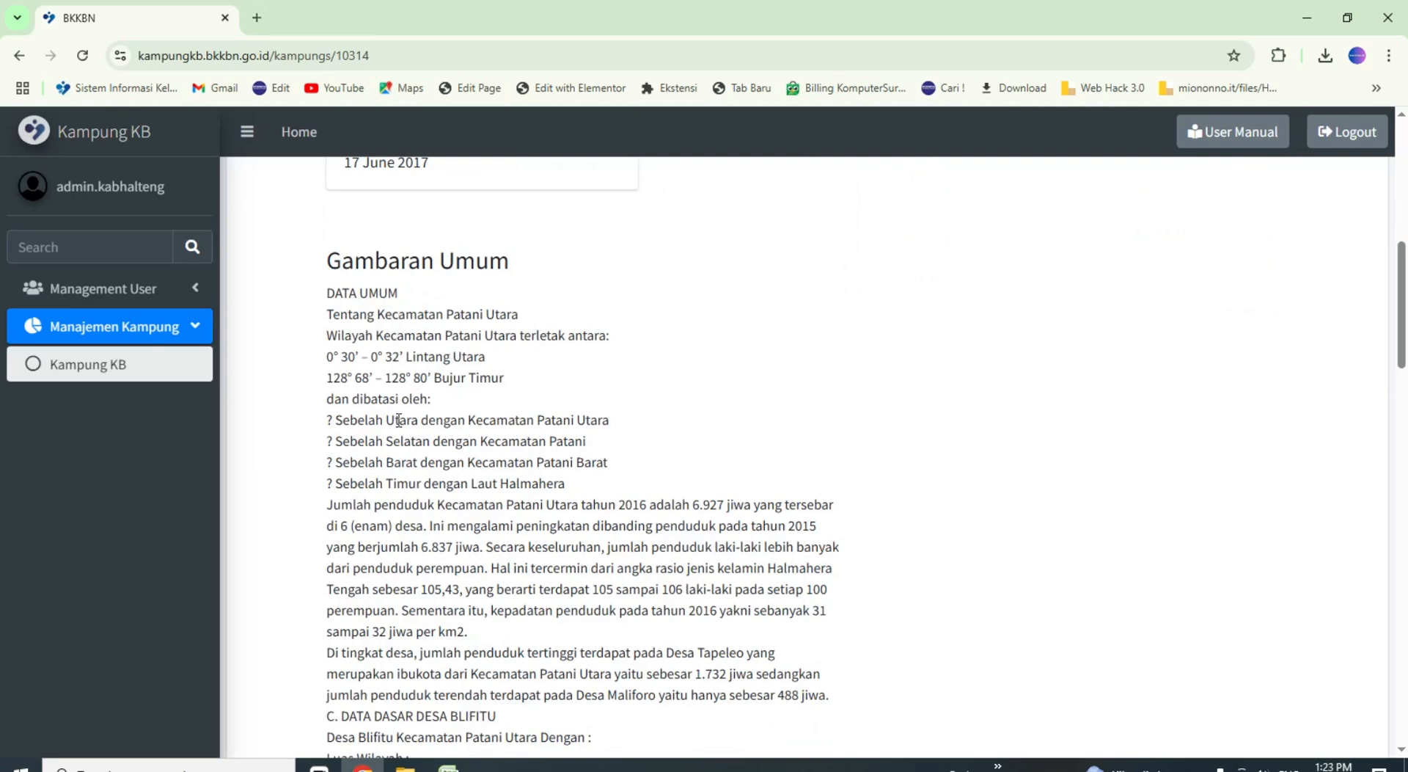
{"action": "scroll", "coordinate": [398, 419], "scroll_direction": "down", "scroll_amount": 1}
{"action": "scroll", "coordinate": [400, 420], "scroll_direction": "down", "scroll_amount": 3}
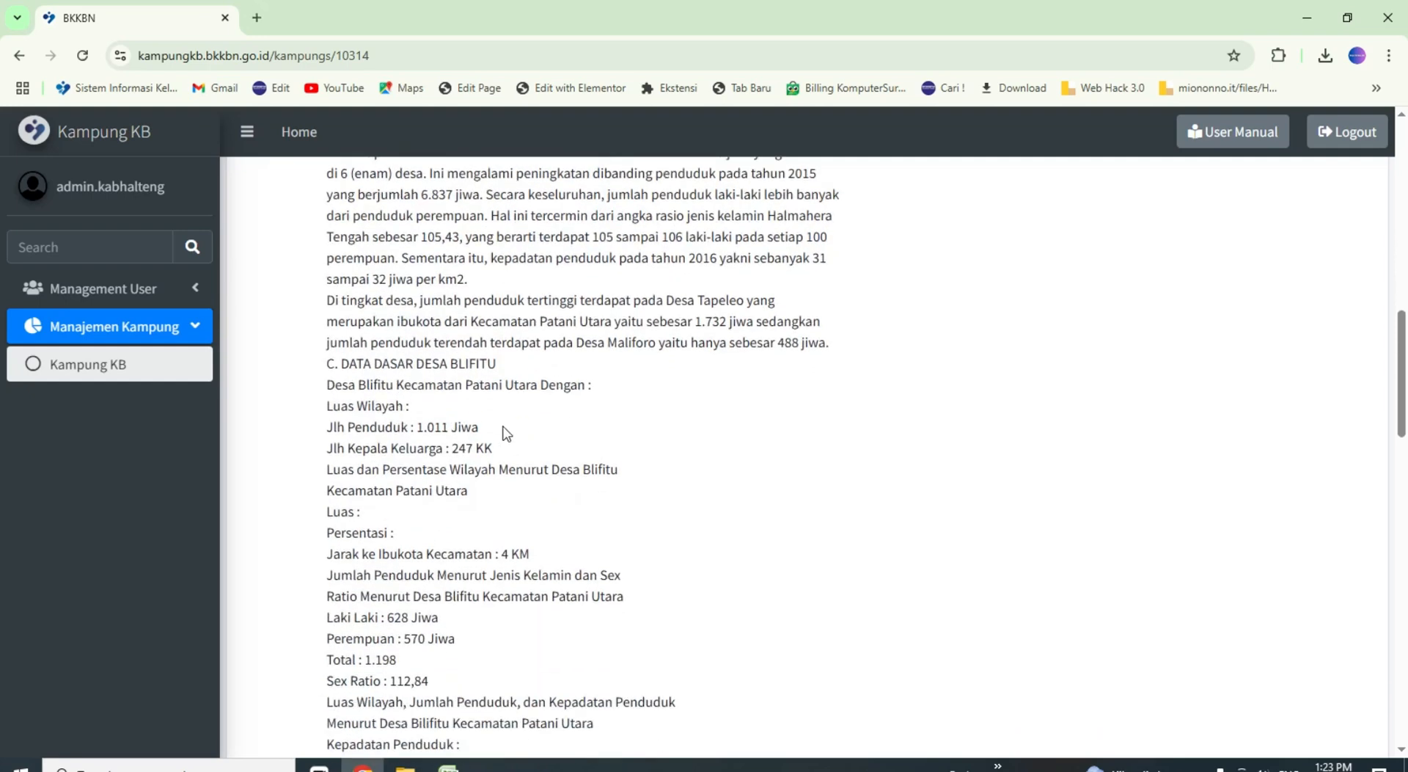
{"action": "scroll", "coordinate": [506, 433], "scroll_direction": "down", "scroll_amount": 2}
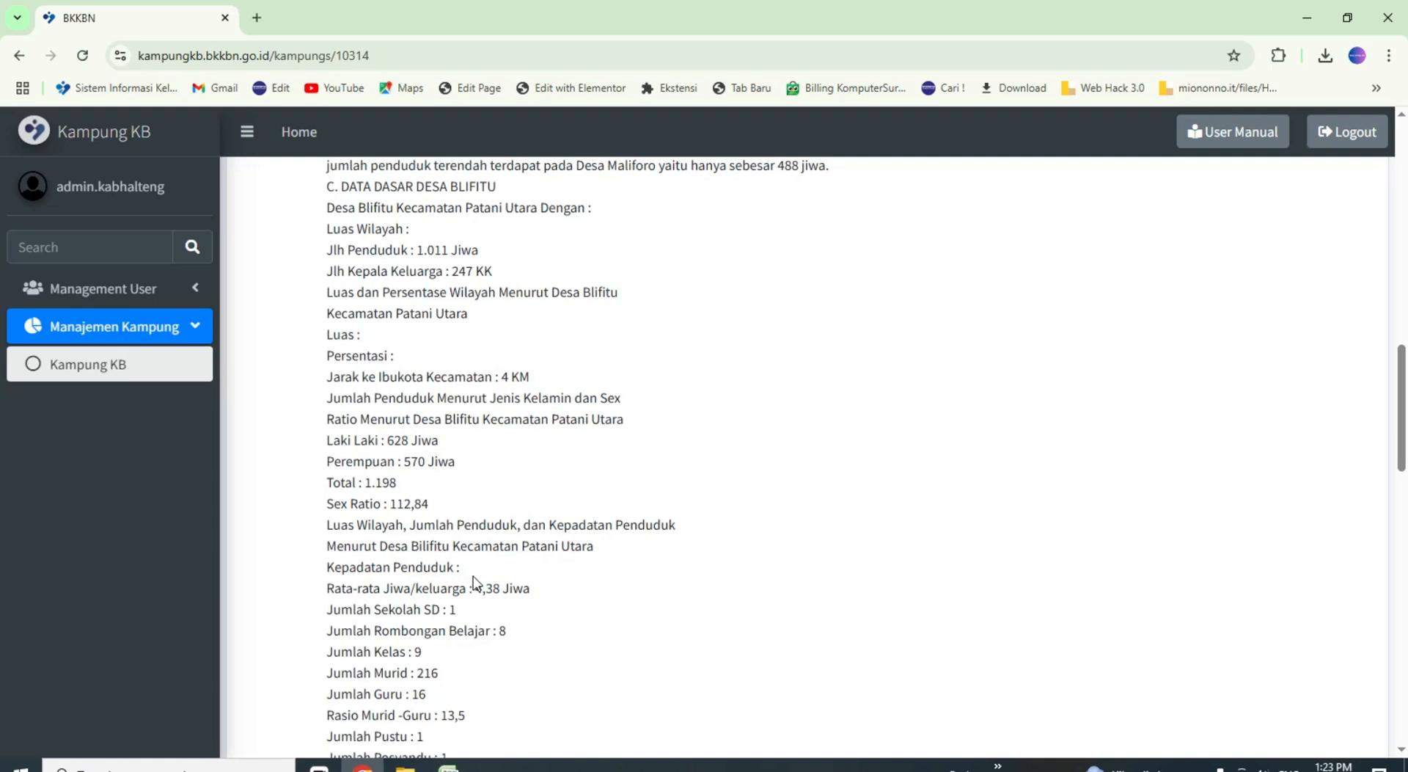
{"action": "scroll", "coordinate": [473, 580], "scroll_direction": "down", "scroll_amount": 2}
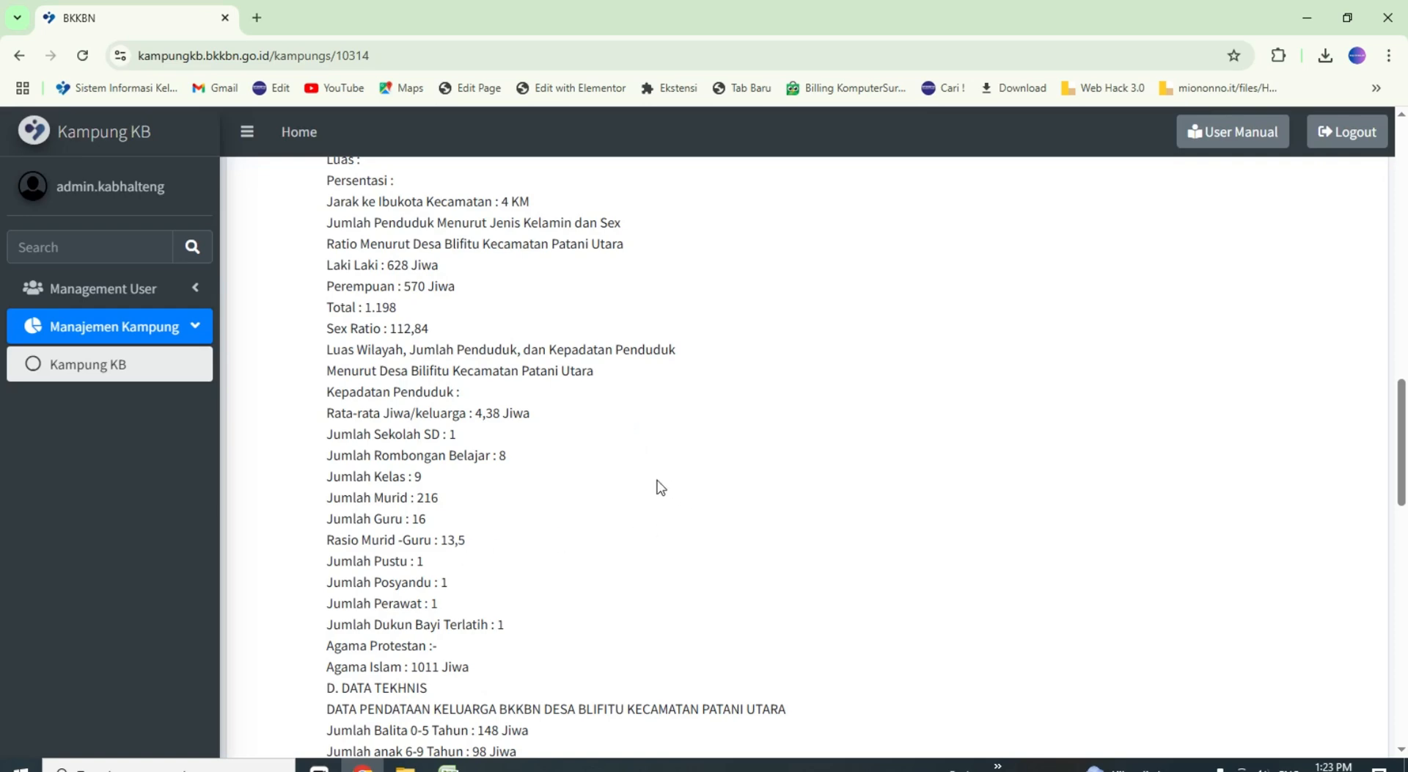
{"action": "scroll", "coordinate": [523, 487], "scroll_direction": "down", "scroll_amount": 3}
{"action": "scroll", "coordinate": [503, 493], "scroll_direction": "up", "scroll_amount": 12}
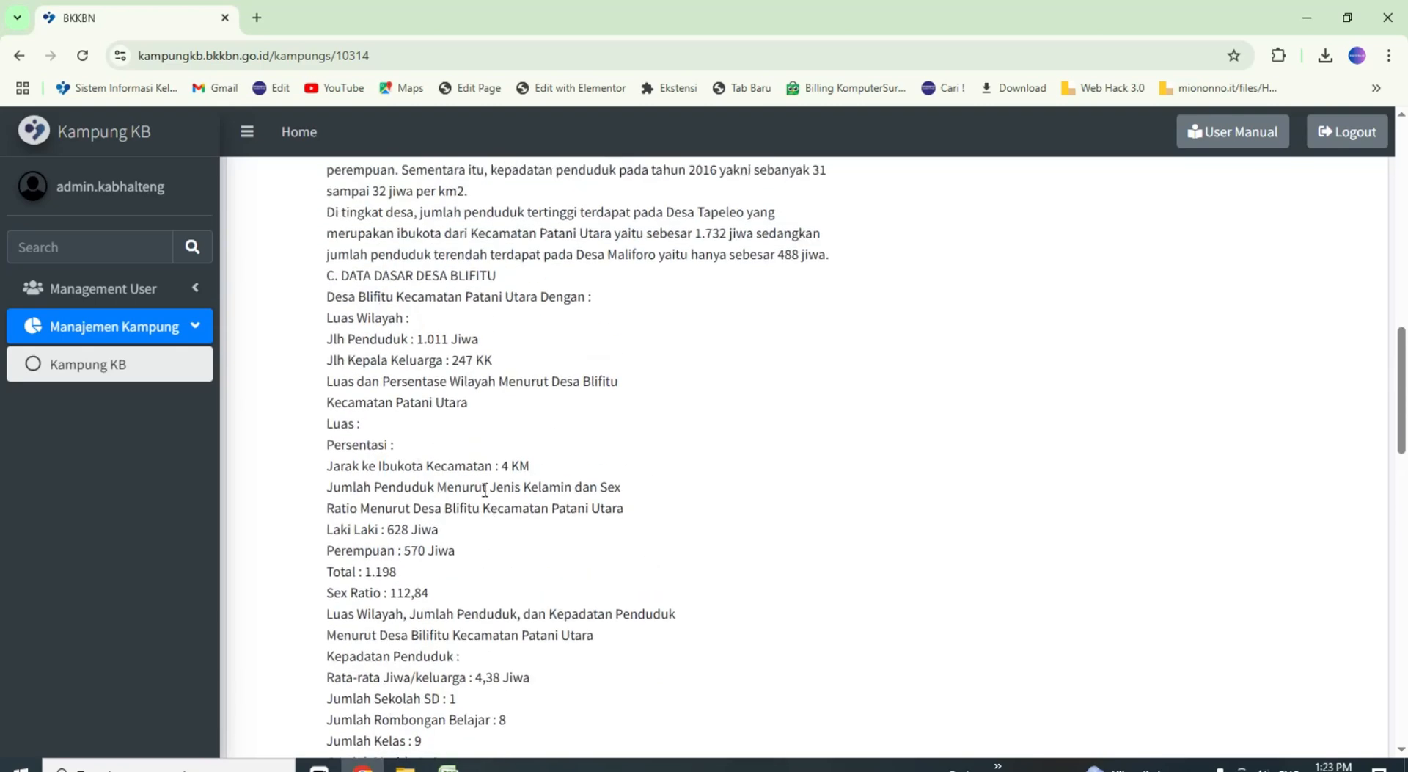
{"action": "scroll", "coordinate": [1264, 287], "scroll_direction": "up", "scroll_amount": 4}
{"action": "scroll", "coordinate": [1299, 296], "scroll_direction": "up", "scroll_amount": 6}
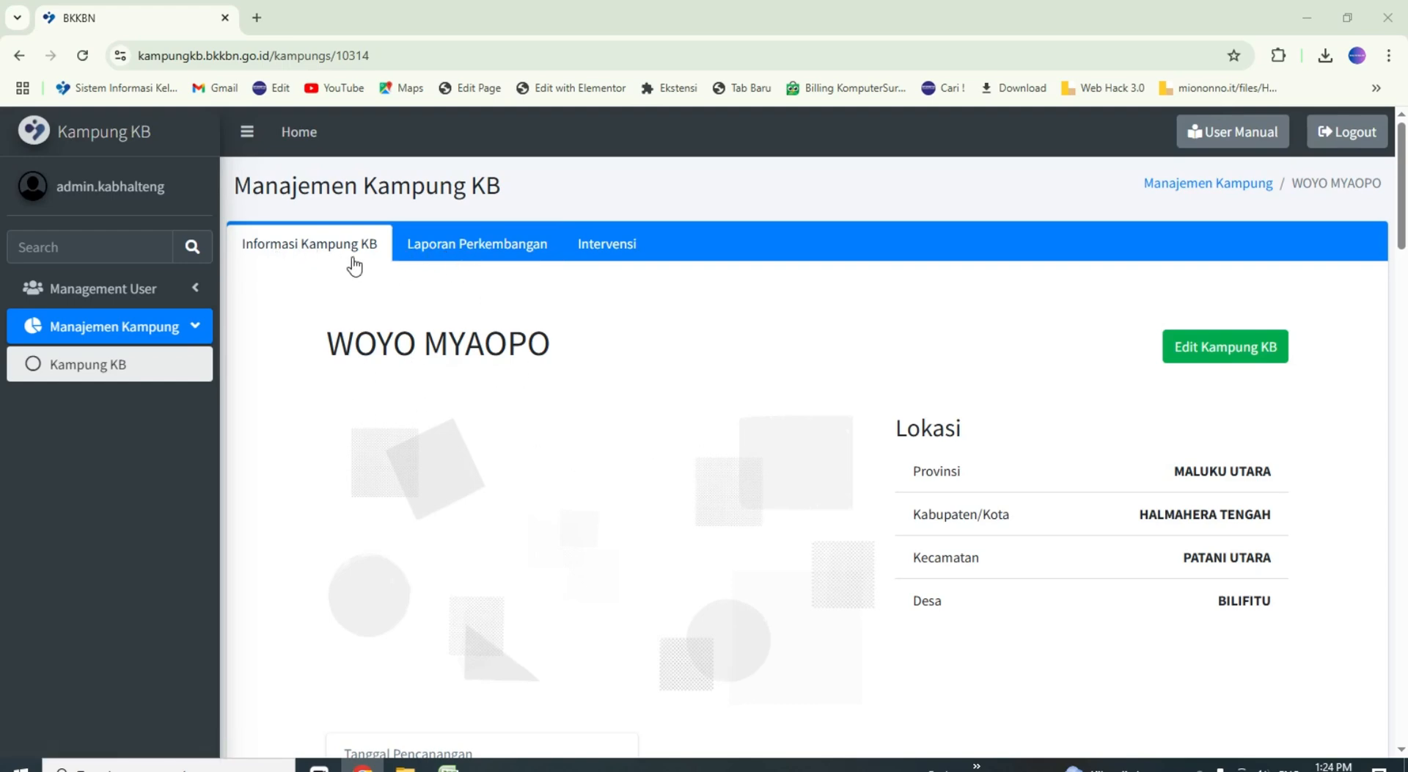
{"action": "scroll", "coordinate": [555, 426], "scroll_direction": "down", "scroll_amount": 1}
{"action": "scroll", "coordinate": [555, 427], "scroll_direction": "down", "scroll_amount": 10}
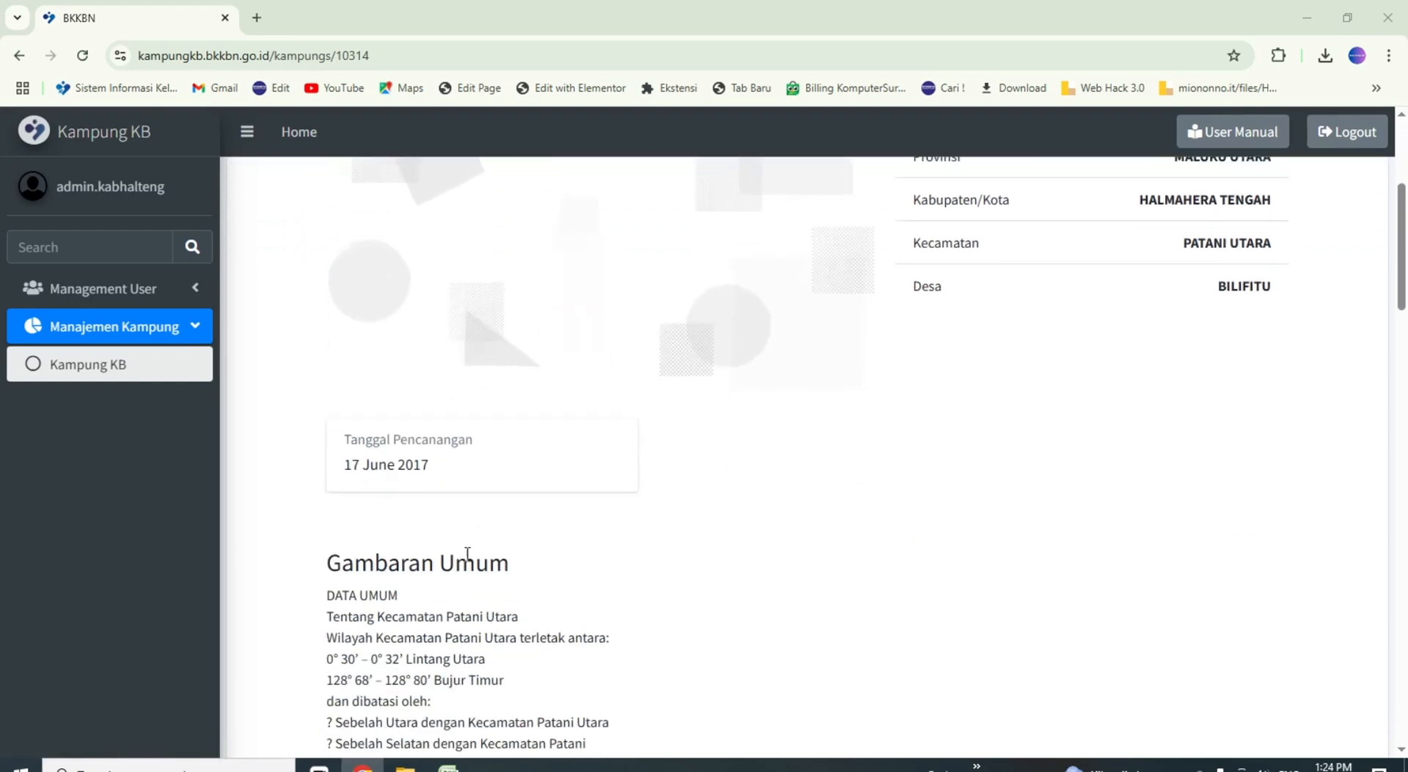
{"action": "scroll", "coordinate": [465, 551], "scroll_direction": "up", "scroll_amount": 10}
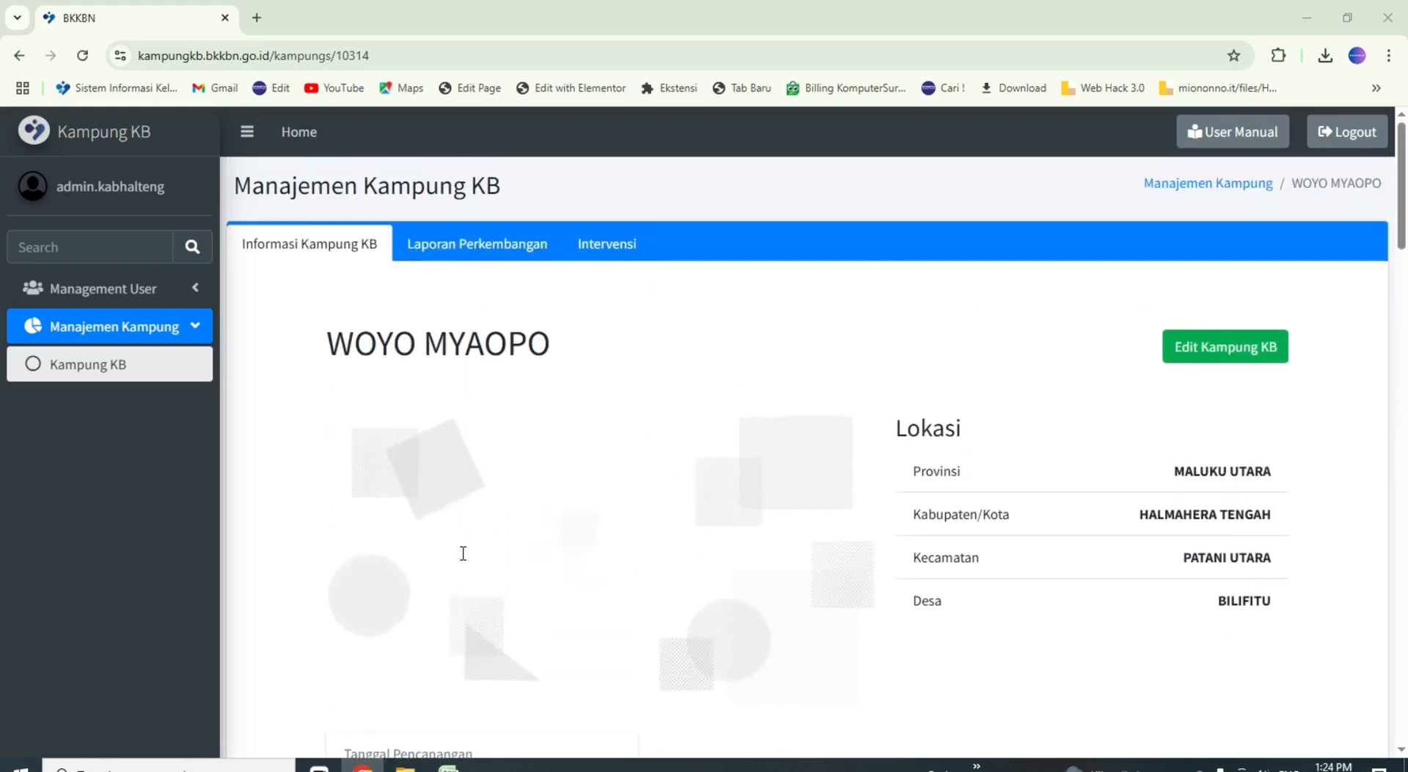
Step: Open the village's Laporan Perkembangan and start an update of its Profil Kampung KB report
{"action": "left_click", "coordinate": [490, 251]}
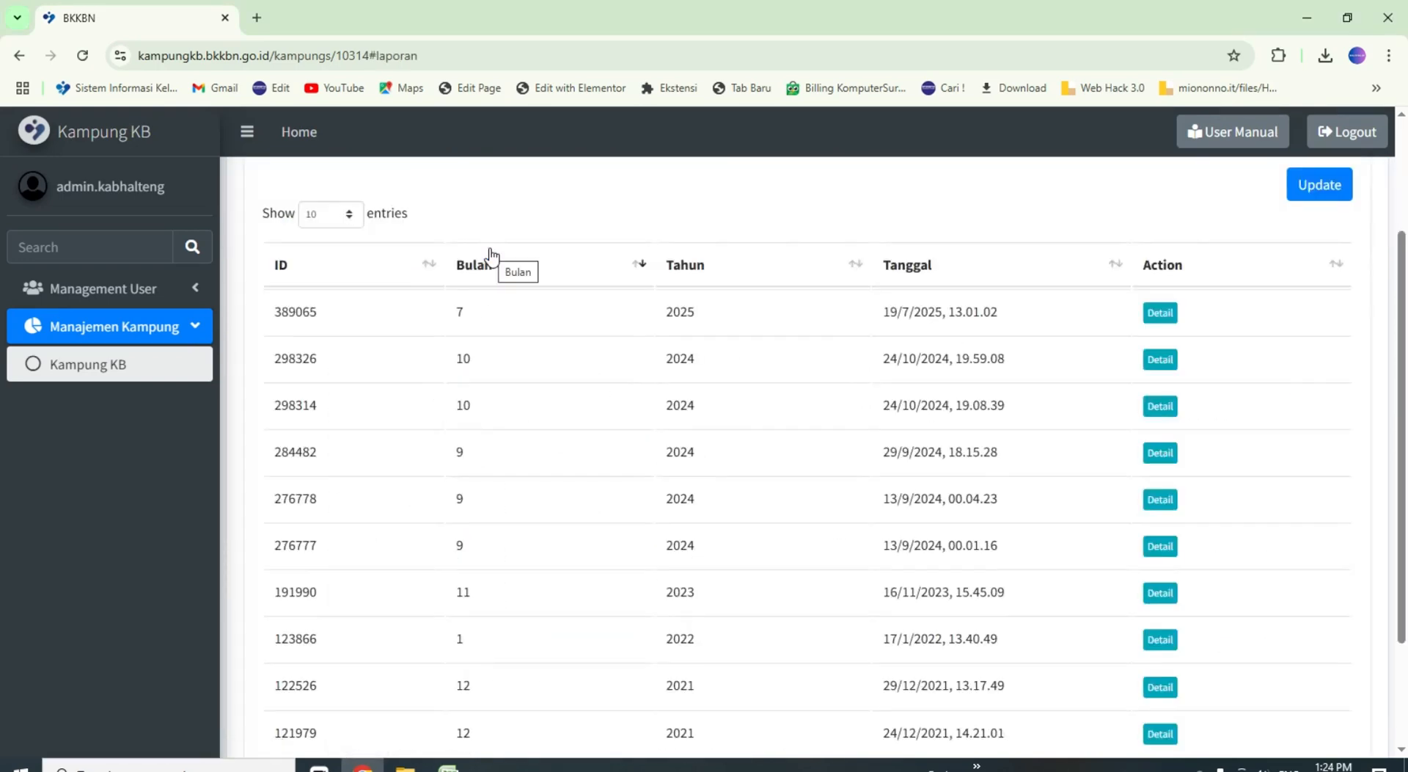
{"action": "scroll", "coordinate": [492, 294], "scroll_direction": "up", "scroll_amount": 3}
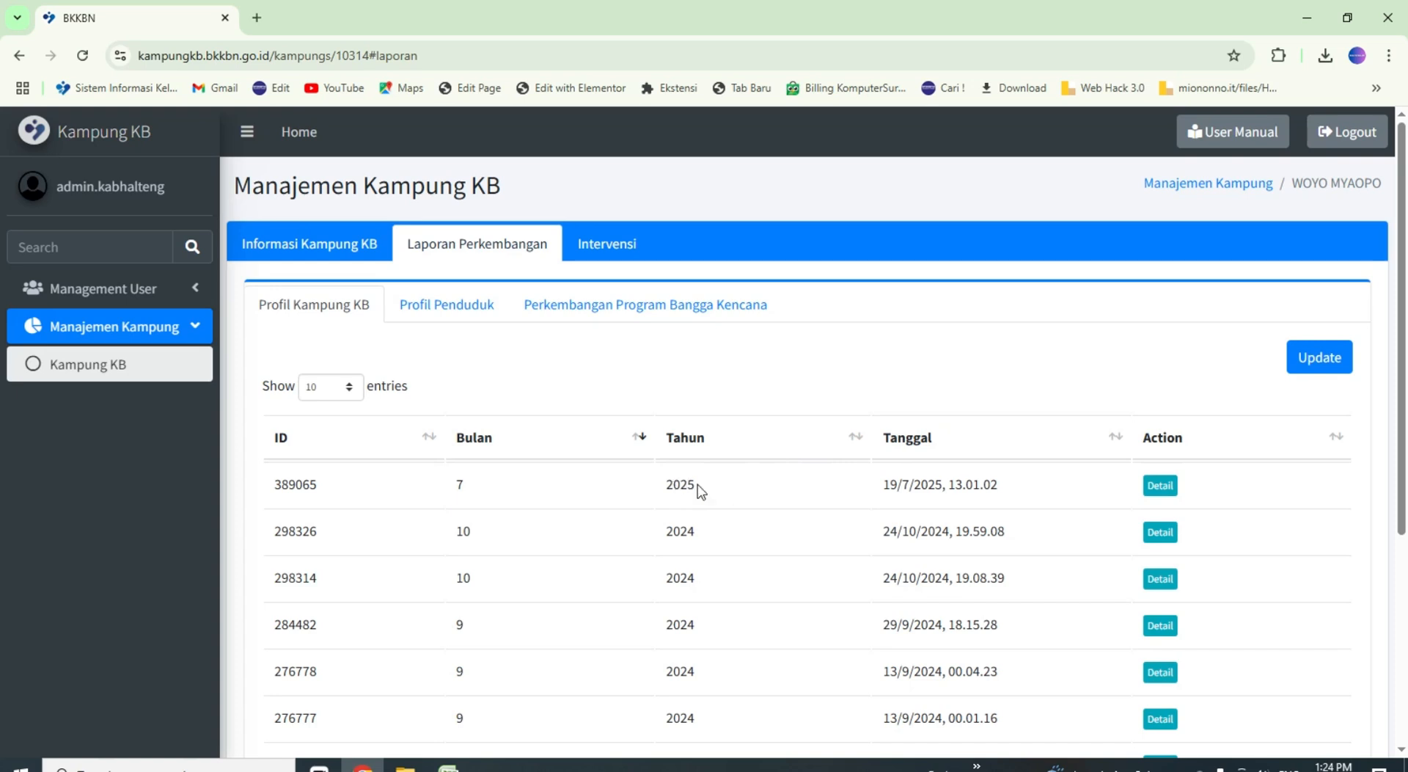
{"action": "left_click_drag", "start_coordinate": [707, 487], "coordinate": [661, 487]}
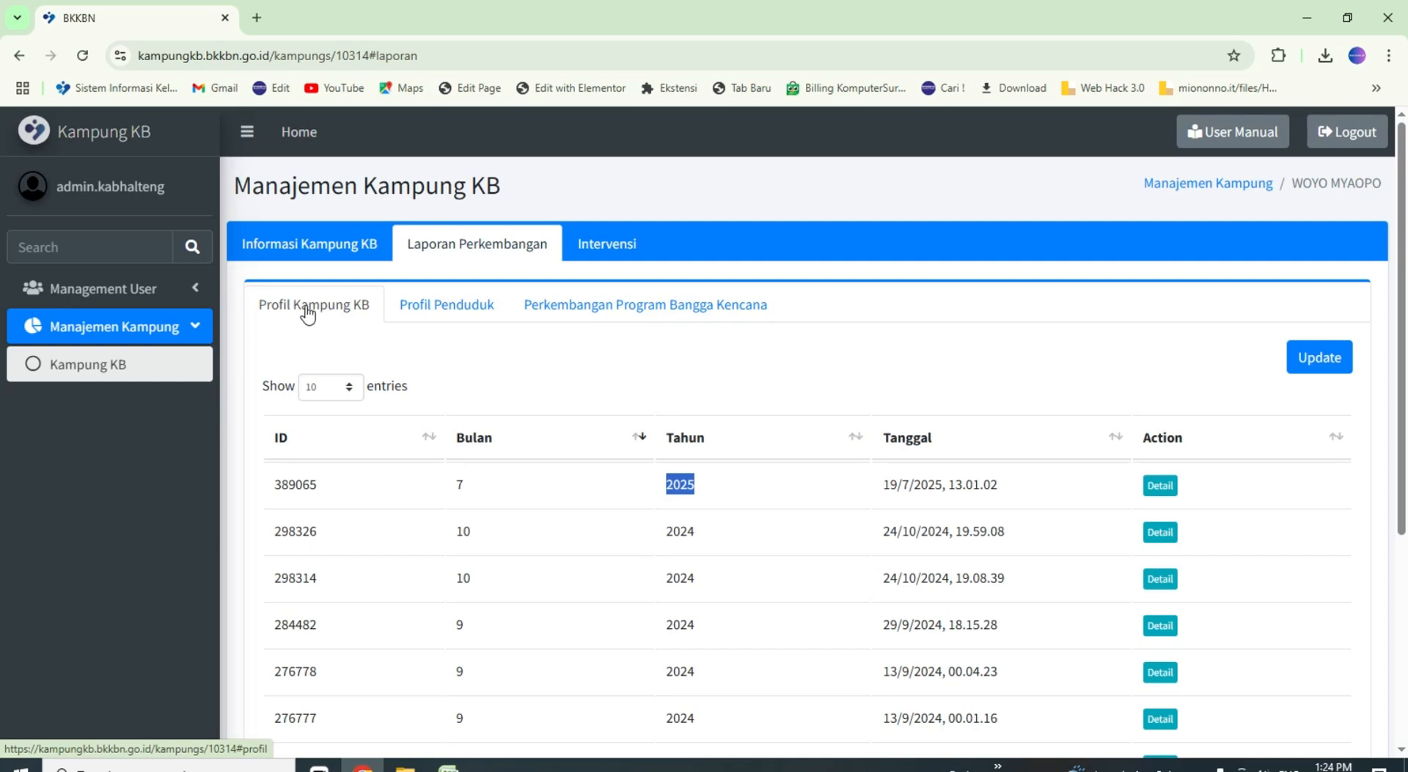
{"action": "left_click", "coordinate": [1329, 361]}
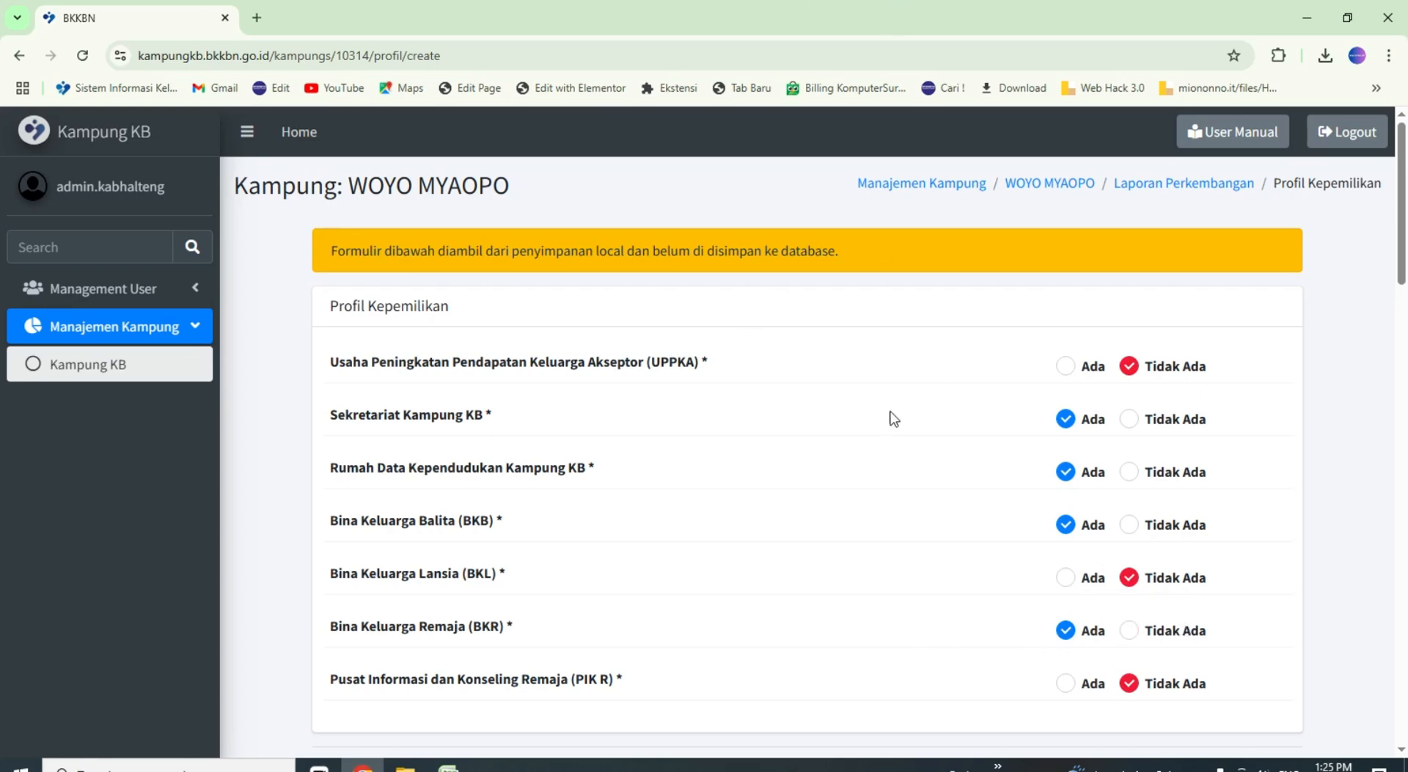
Step: Examine the profile form's ownership, Sumber Dana, Pokja, PLKB/PKB and local government regulation sections
{"action": "scroll", "coordinate": [873, 433], "scroll_direction": "down", "scroll_amount": 2}
{"action": "scroll", "coordinate": [525, 418], "scroll_direction": "down", "scroll_amount": 1}
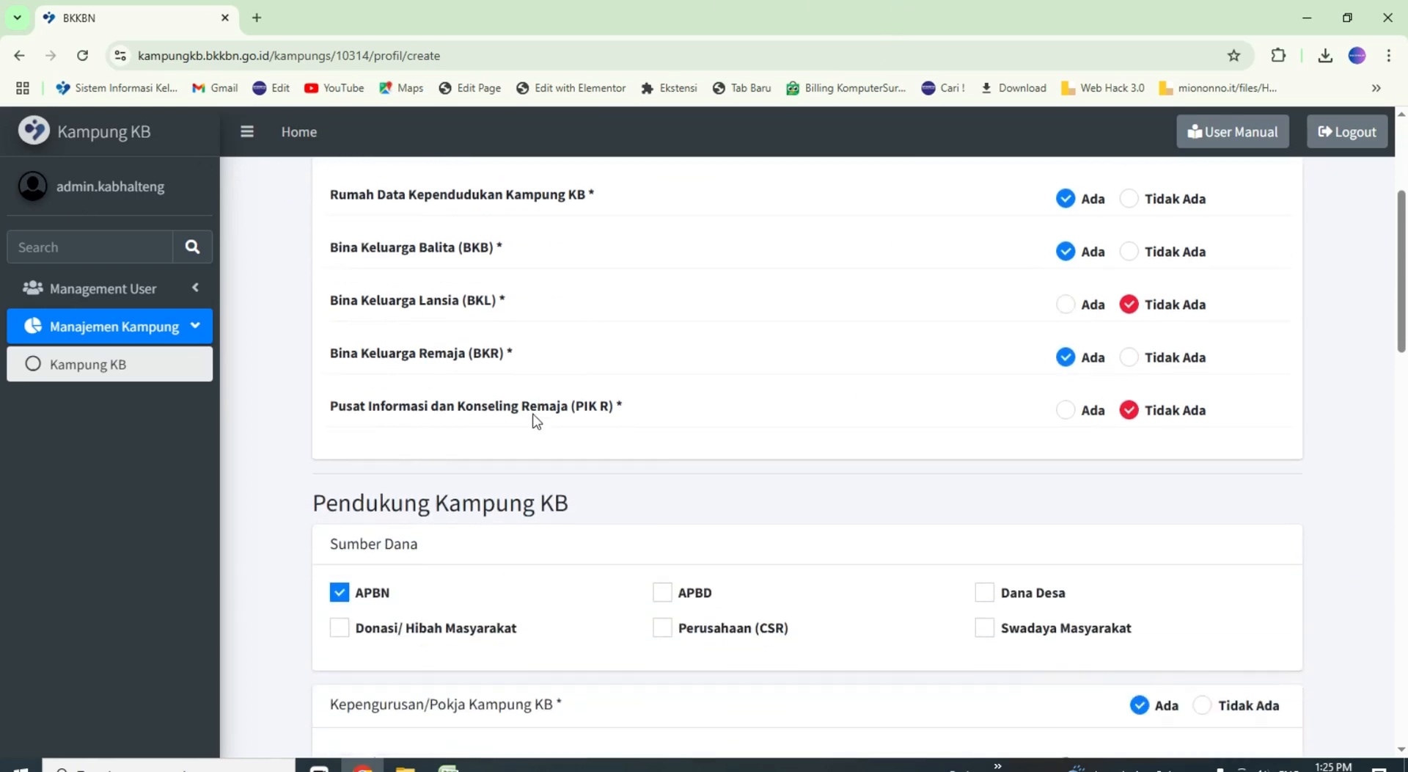
{"action": "scroll", "coordinate": [534, 420], "scroll_direction": "down", "scroll_amount": 1}
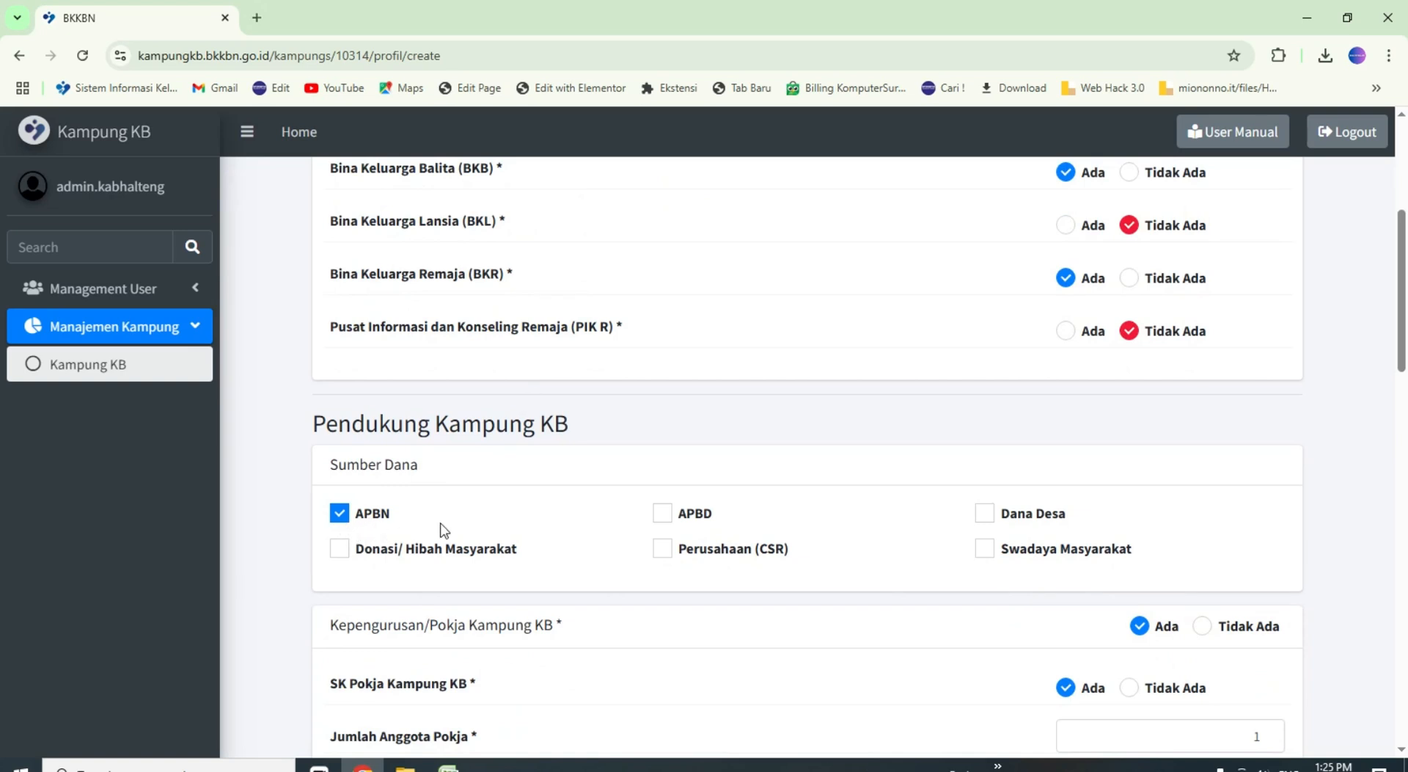
{"action": "scroll", "coordinate": [714, 543], "scroll_direction": "down", "scroll_amount": 1}
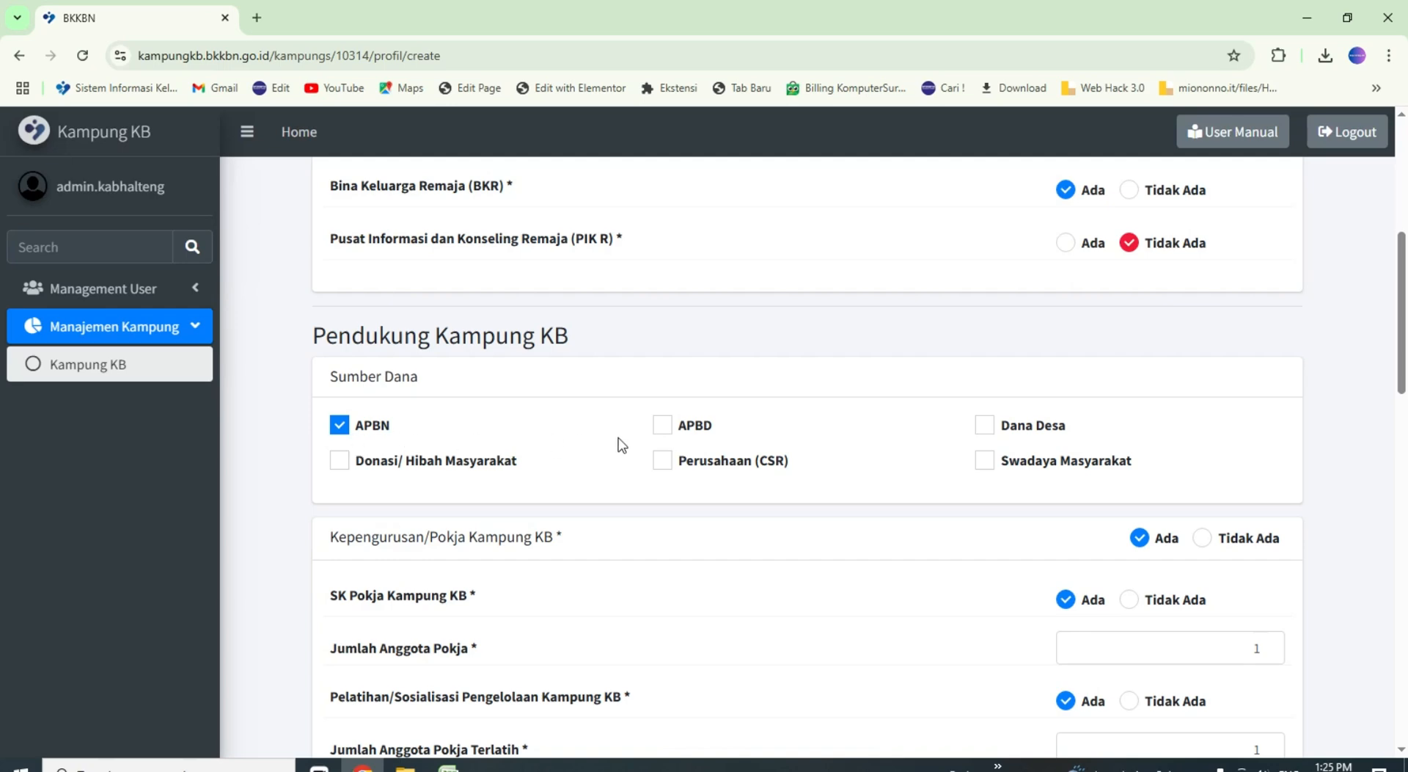
{"action": "scroll", "coordinate": [820, 473], "scroll_direction": "down", "scroll_amount": 2}
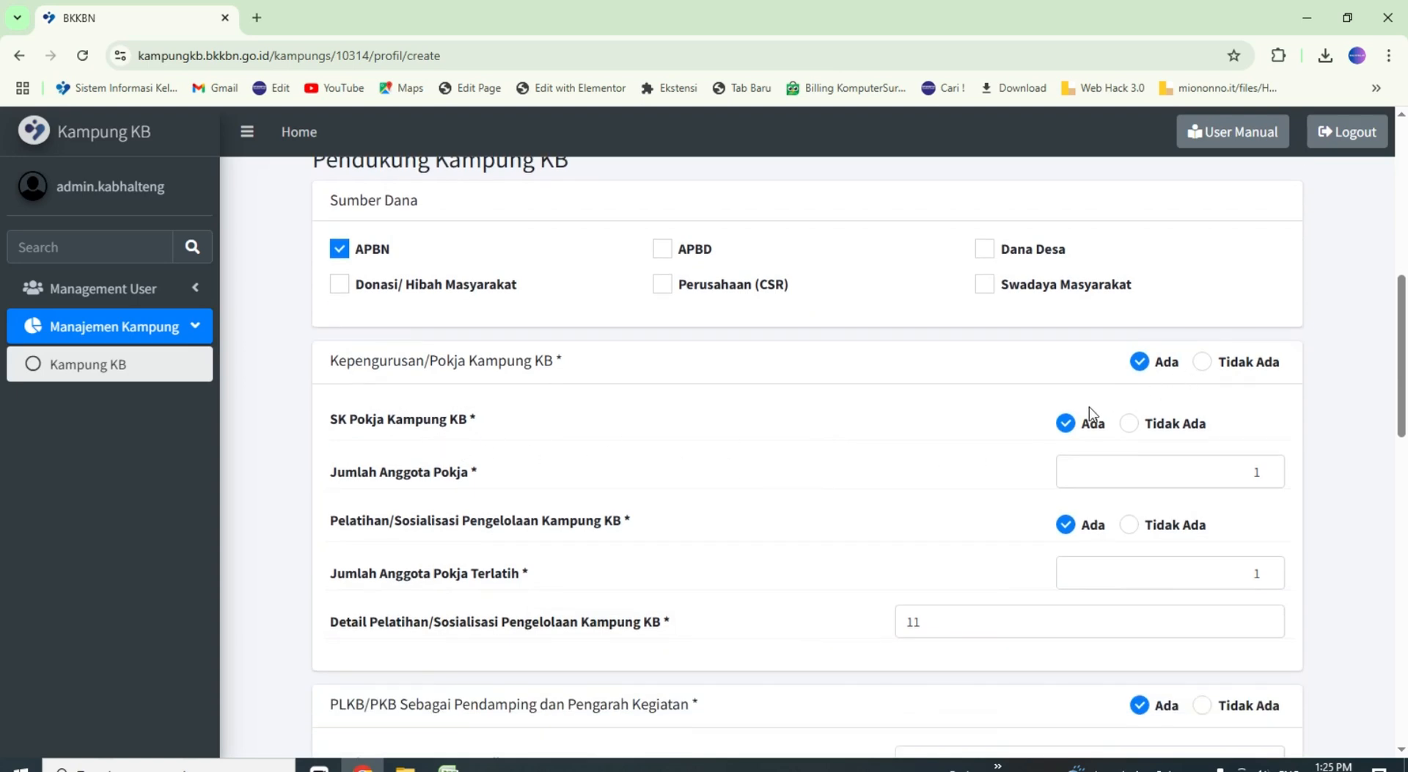
{"action": "left_click", "coordinate": [1244, 475]}
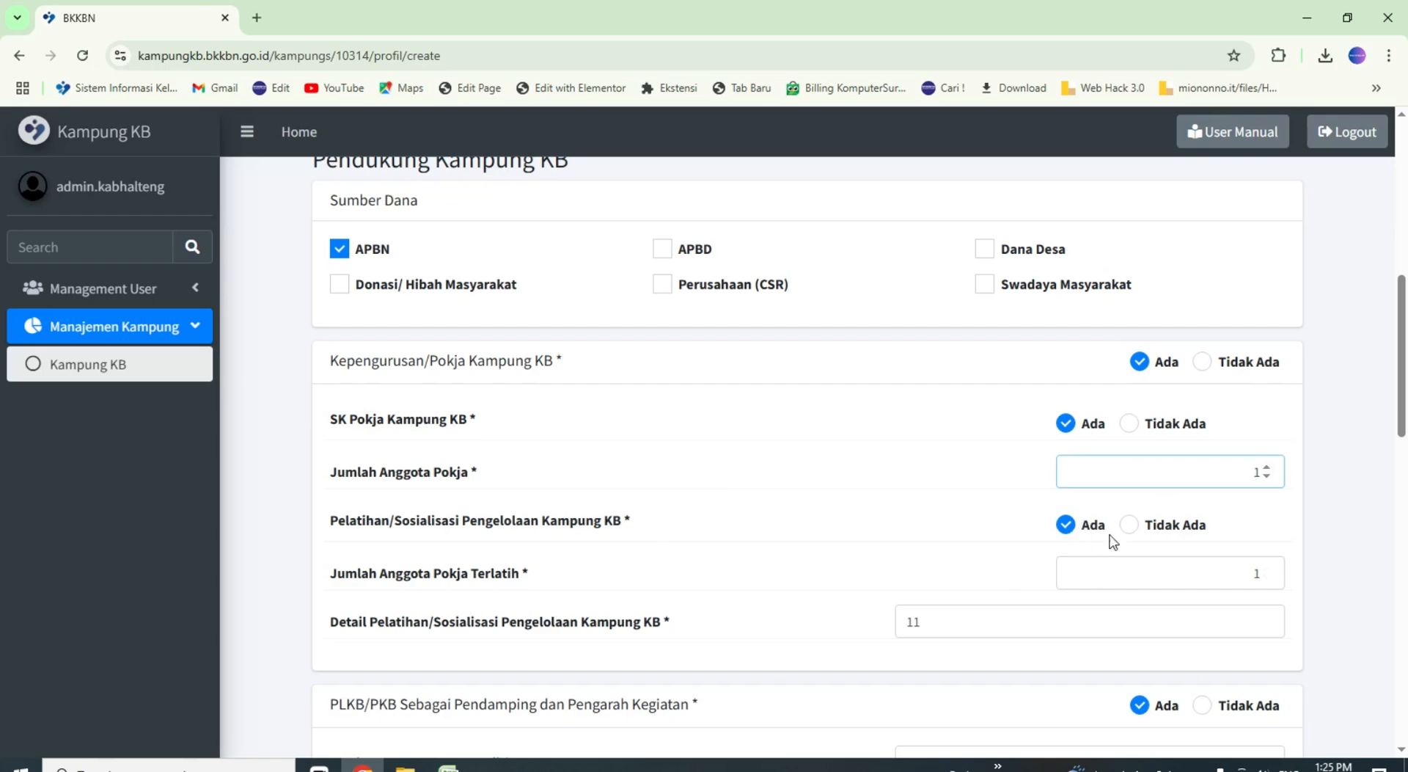
{"action": "scroll", "coordinate": [744, 512], "scroll_direction": "down", "scroll_amount": 2}
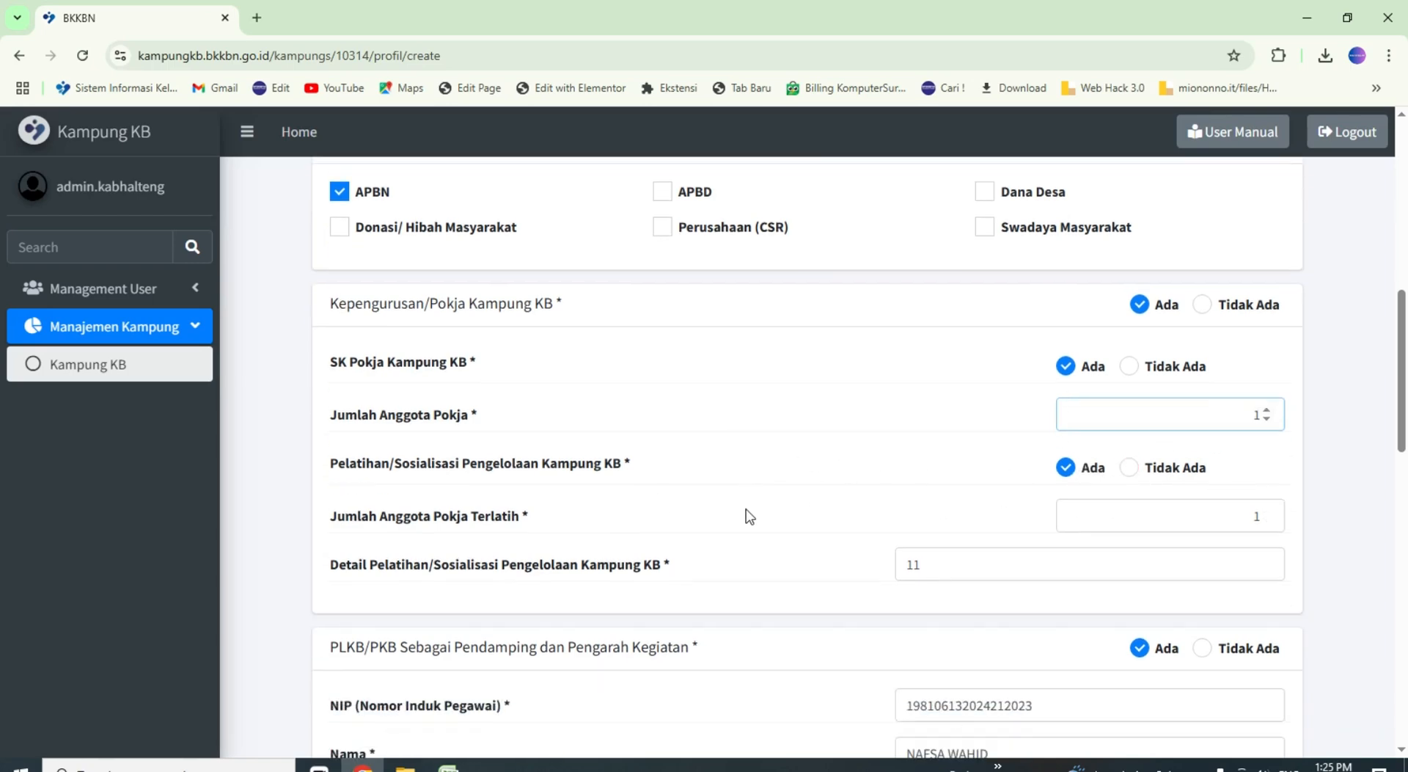
{"action": "scroll", "coordinate": [748, 515], "scroll_direction": "down", "scroll_amount": 1}
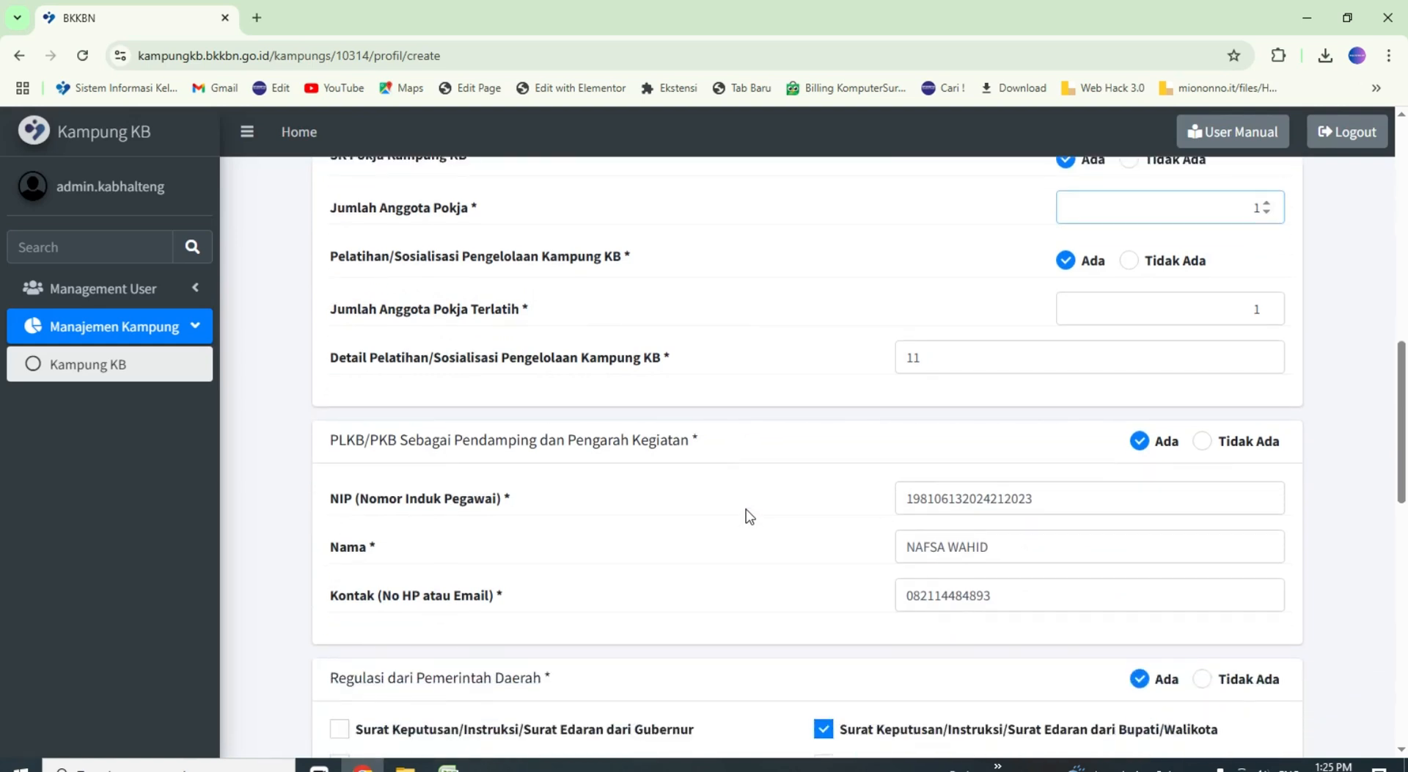
{"action": "scroll", "coordinate": [748, 516], "scroll_direction": "down", "scroll_amount": 1}
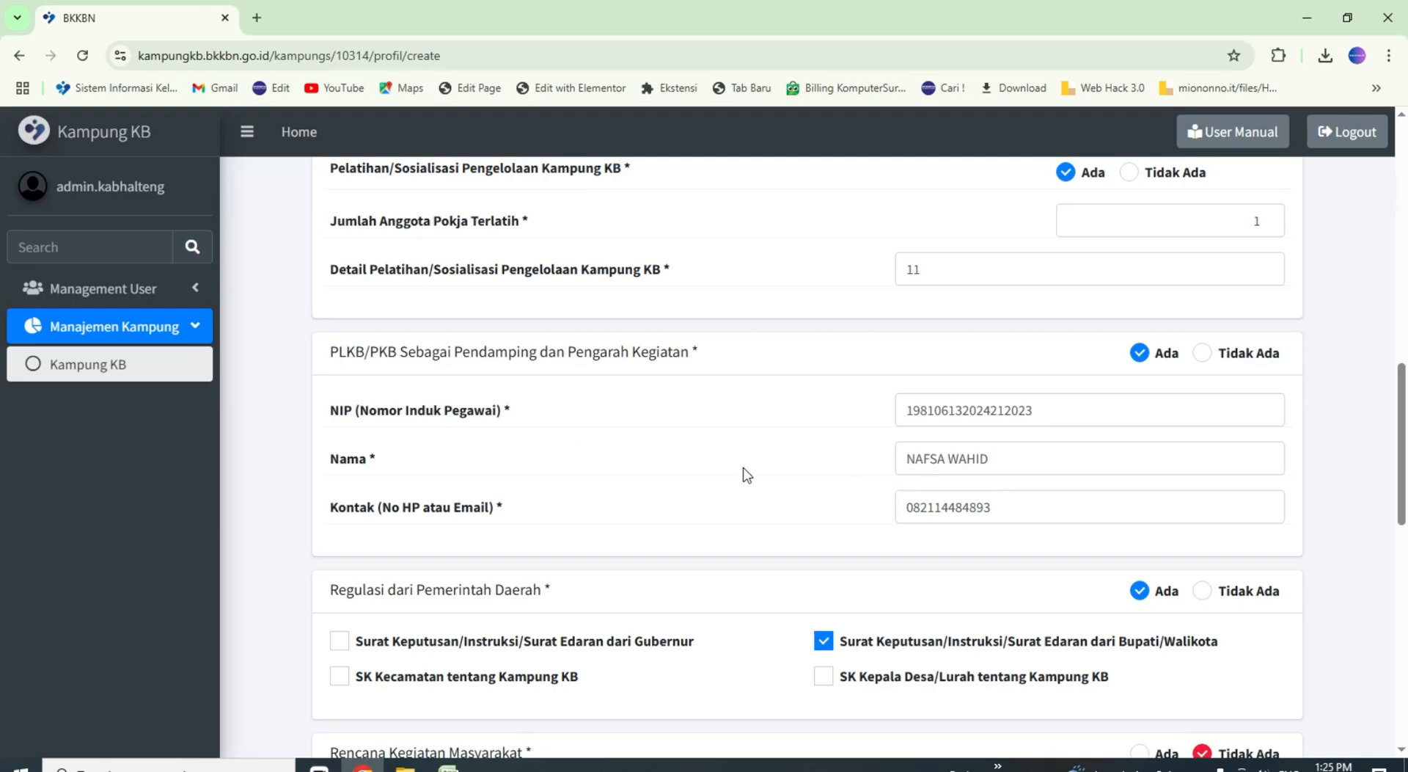
{"action": "scroll", "coordinate": [747, 474], "scroll_direction": "down", "scroll_amount": 4}
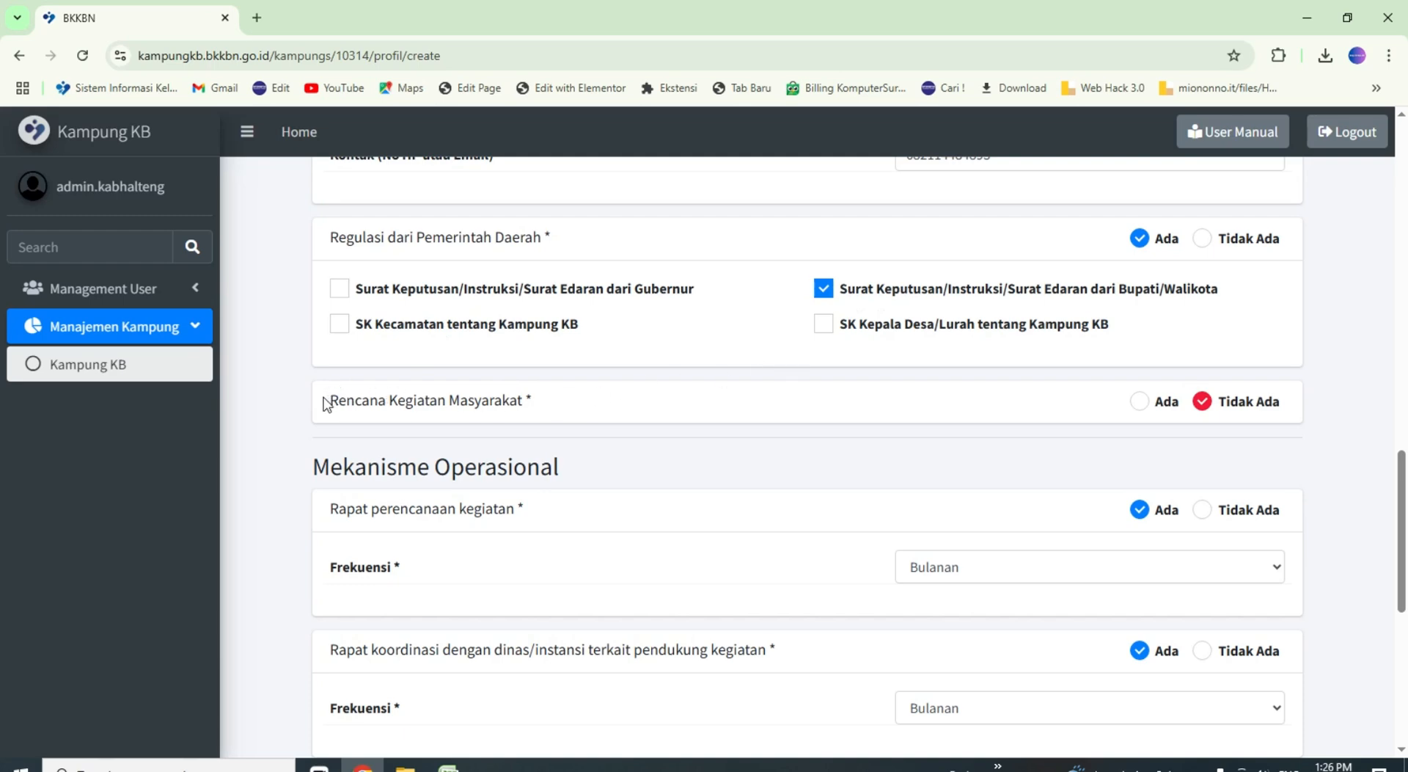
Step: Set Rencana Kegiatan Masyarakat to Ada in the profile form
{"action": "left_click_drag", "start_coordinate": [324, 400], "coordinate": [528, 415]}
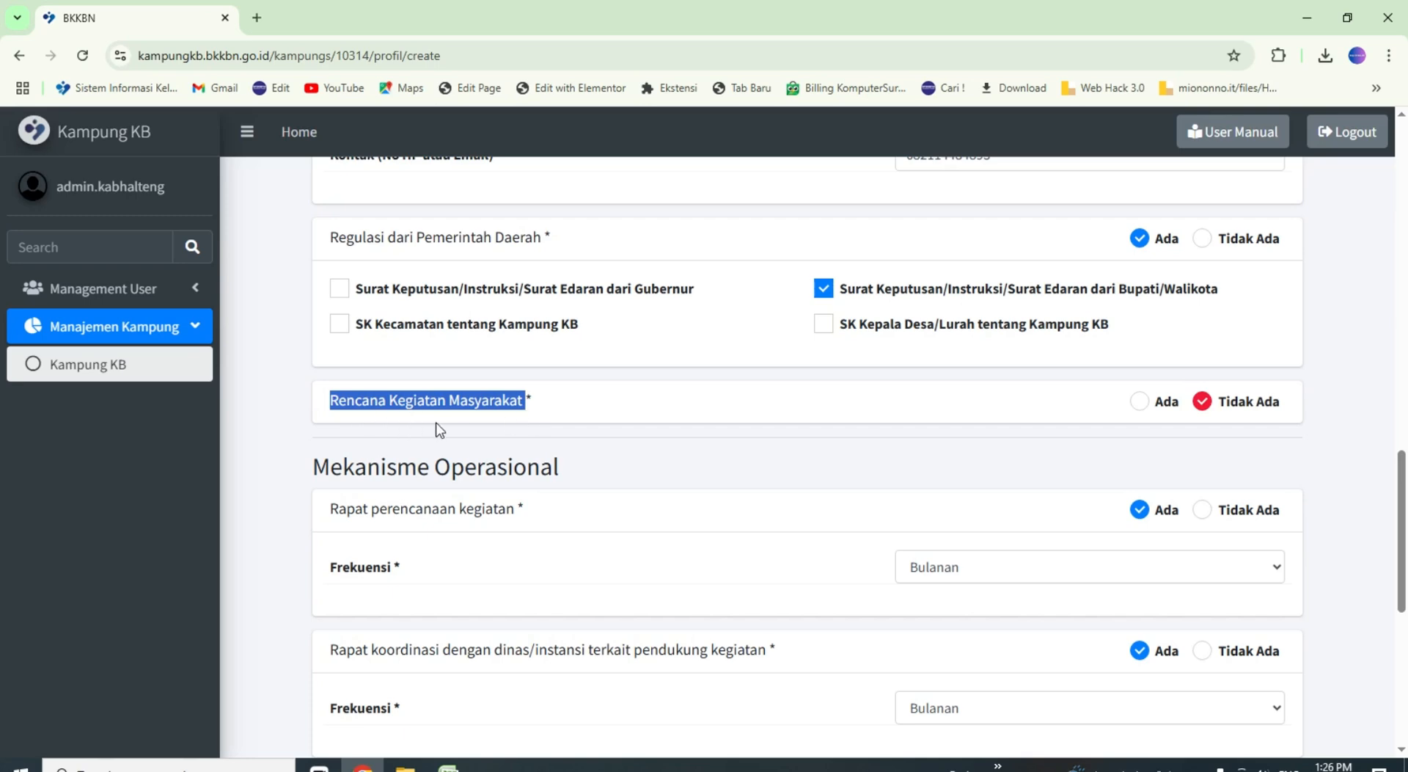
{"action": "left_click", "coordinate": [1143, 407]}
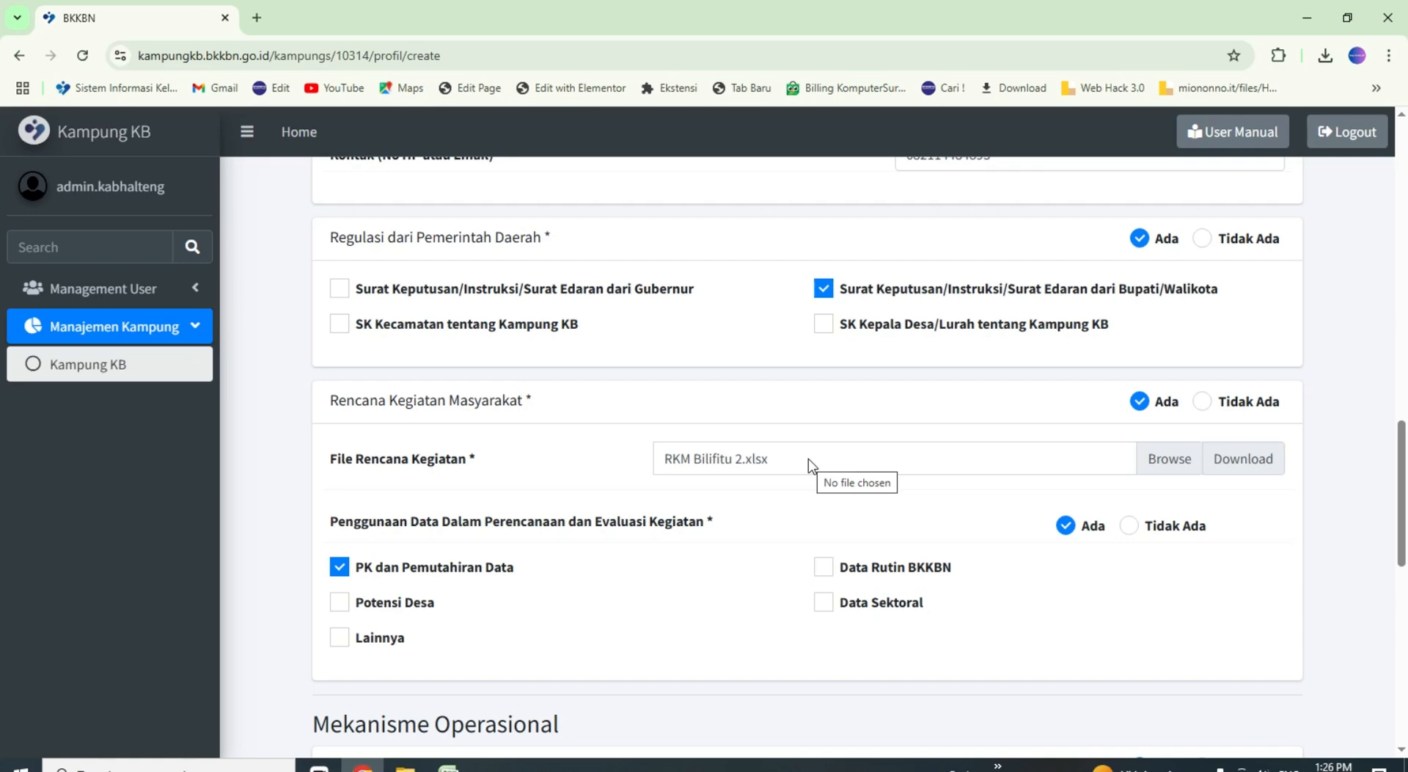
{"action": "left_click", "coordinate": [1167, 461]}
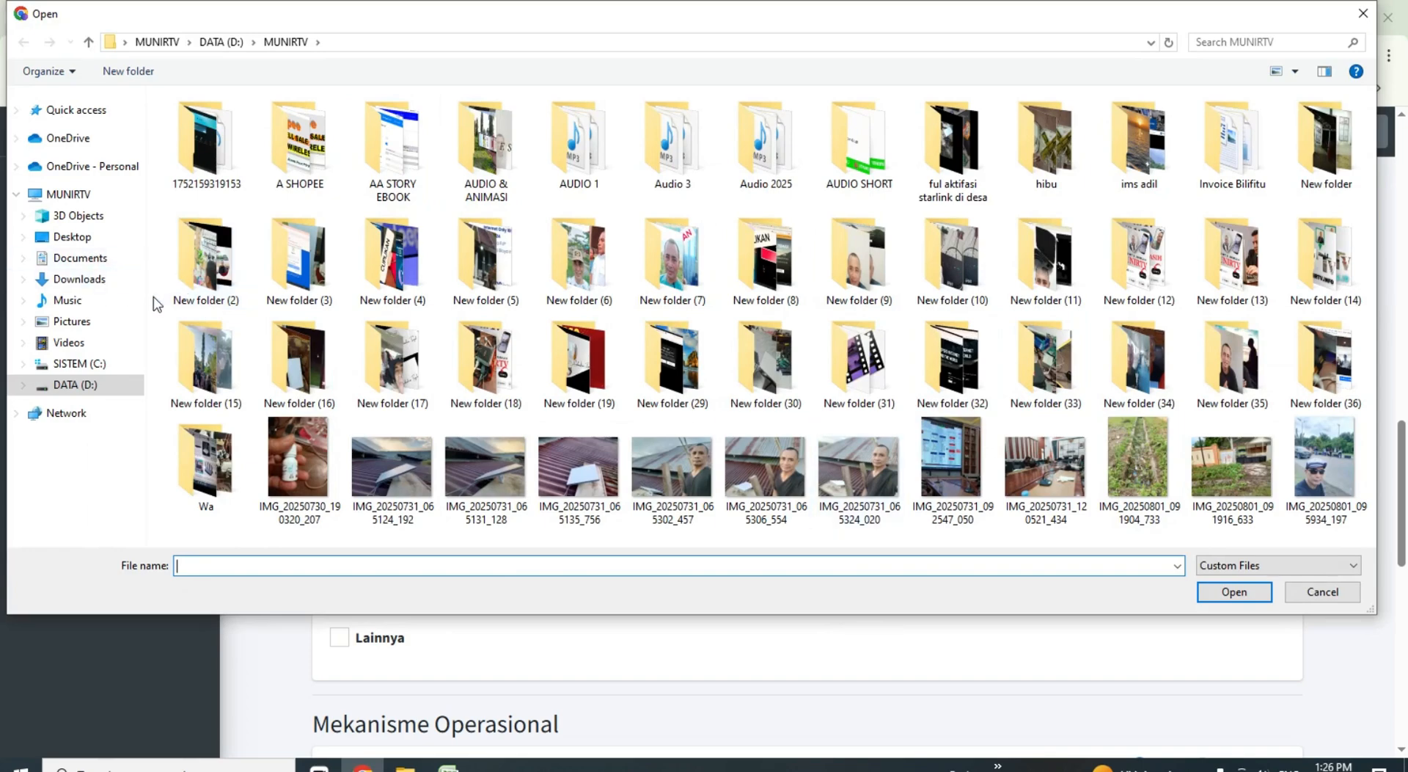
{"action": "left_click", "coordinate": [79, 280]}
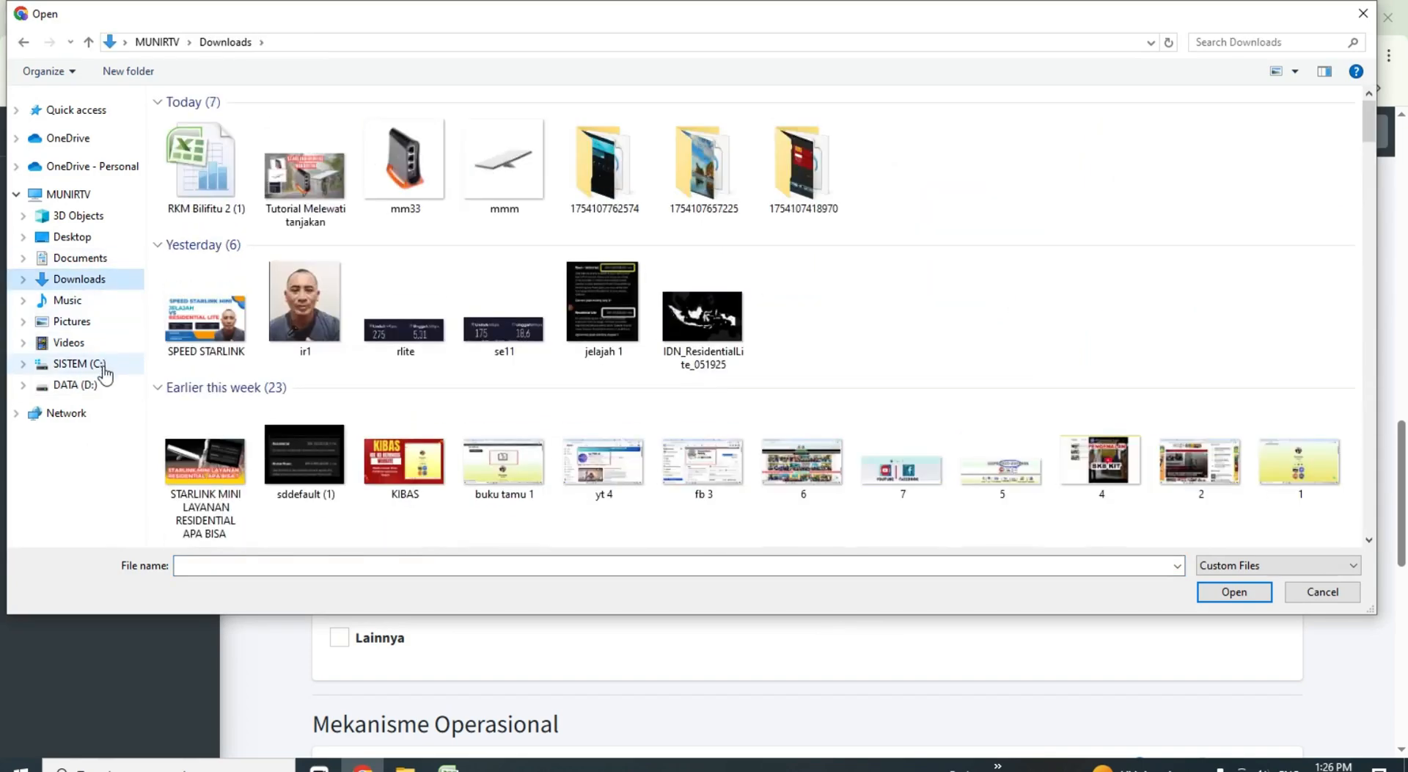
{"action": "left_click", "coordinate": [92, 389]}
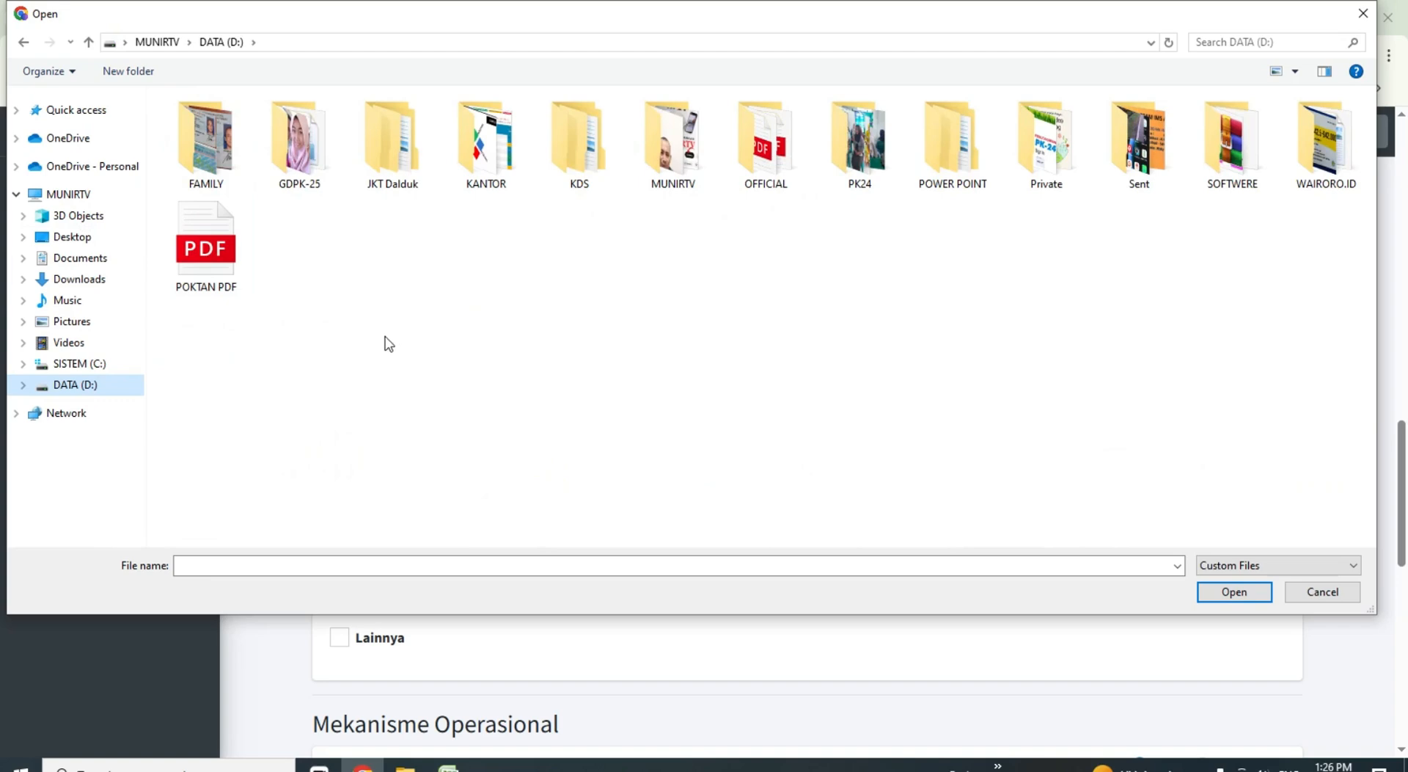
{"action": "left_click", "coordinate": [1329, 593]}
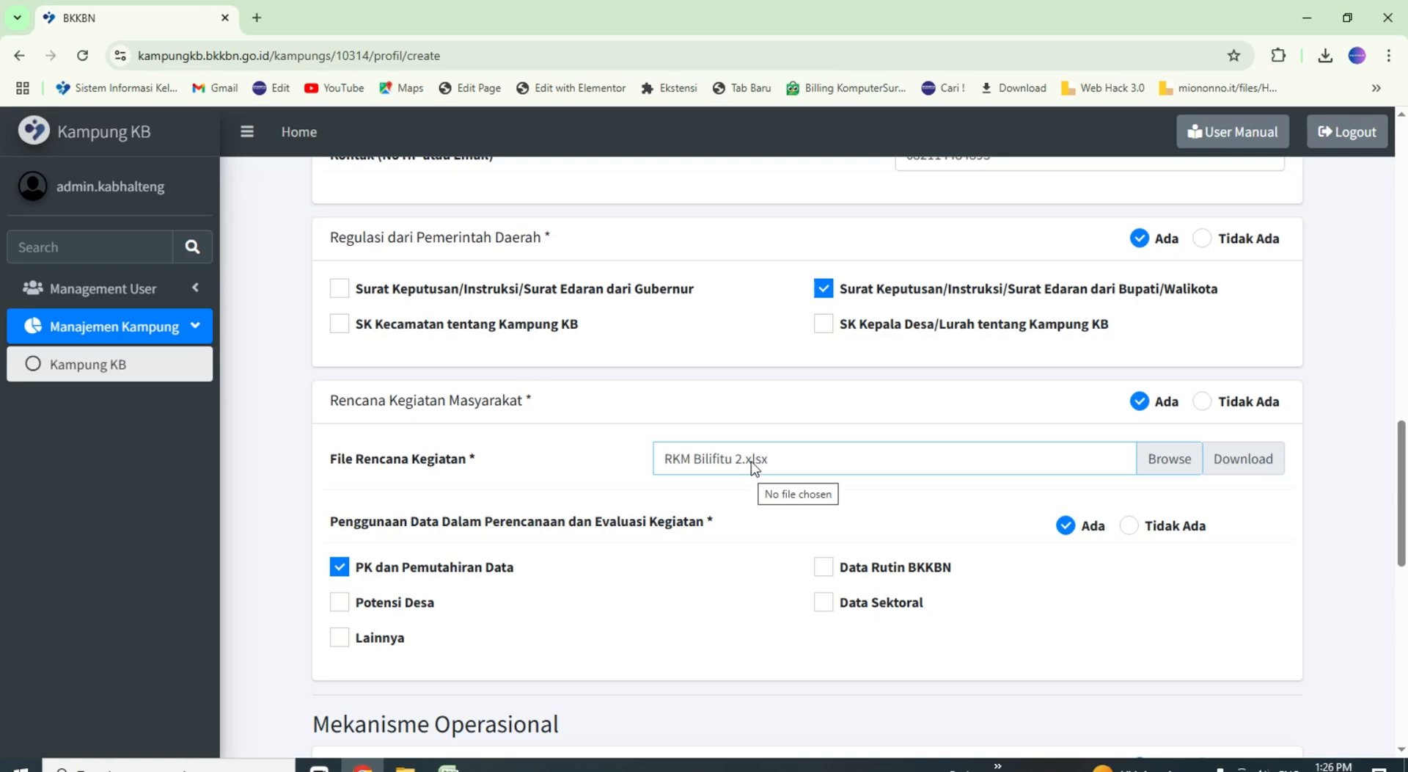
Step: Try setting Rencana Kegiatan Masyarakat to Tidak Ada in the profile form
{"action": "left_click", "coordinate": [1142, 405]}
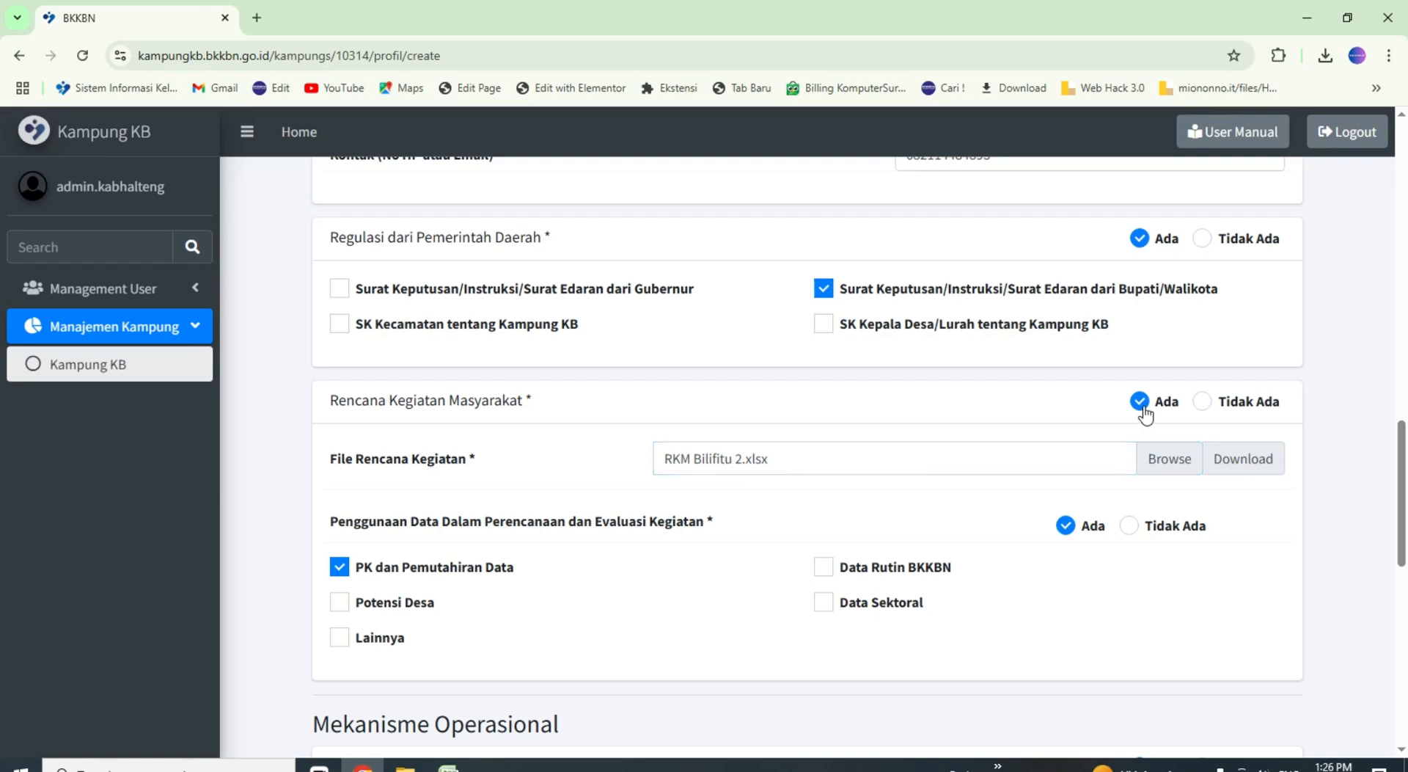
{"action": "left_click", "coordinate": [1211, 415]}
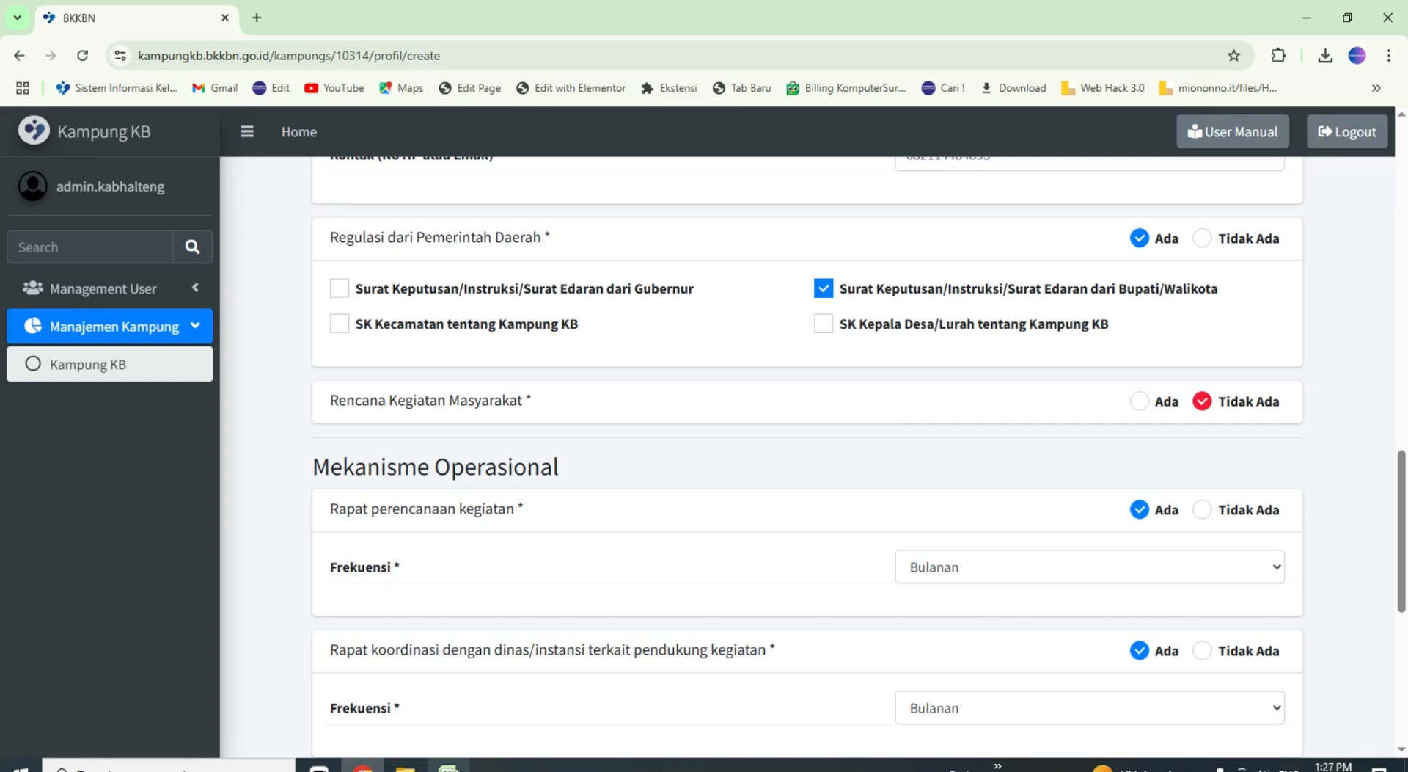
Step: Switch to Excel and examine the RKM Bilifitu 2 community work plan, from its activity table to the signature block
{"action": "left_click", "coordinate": [459, 764]}
{"action": "scroll", "coordinate": [429, 482], "scroll_direction": "up", "scroll_amount": 2}
{"action": "scroll", "coordinate": [430, 482], "scroll_direction": "up", "scroll_amount": 4}
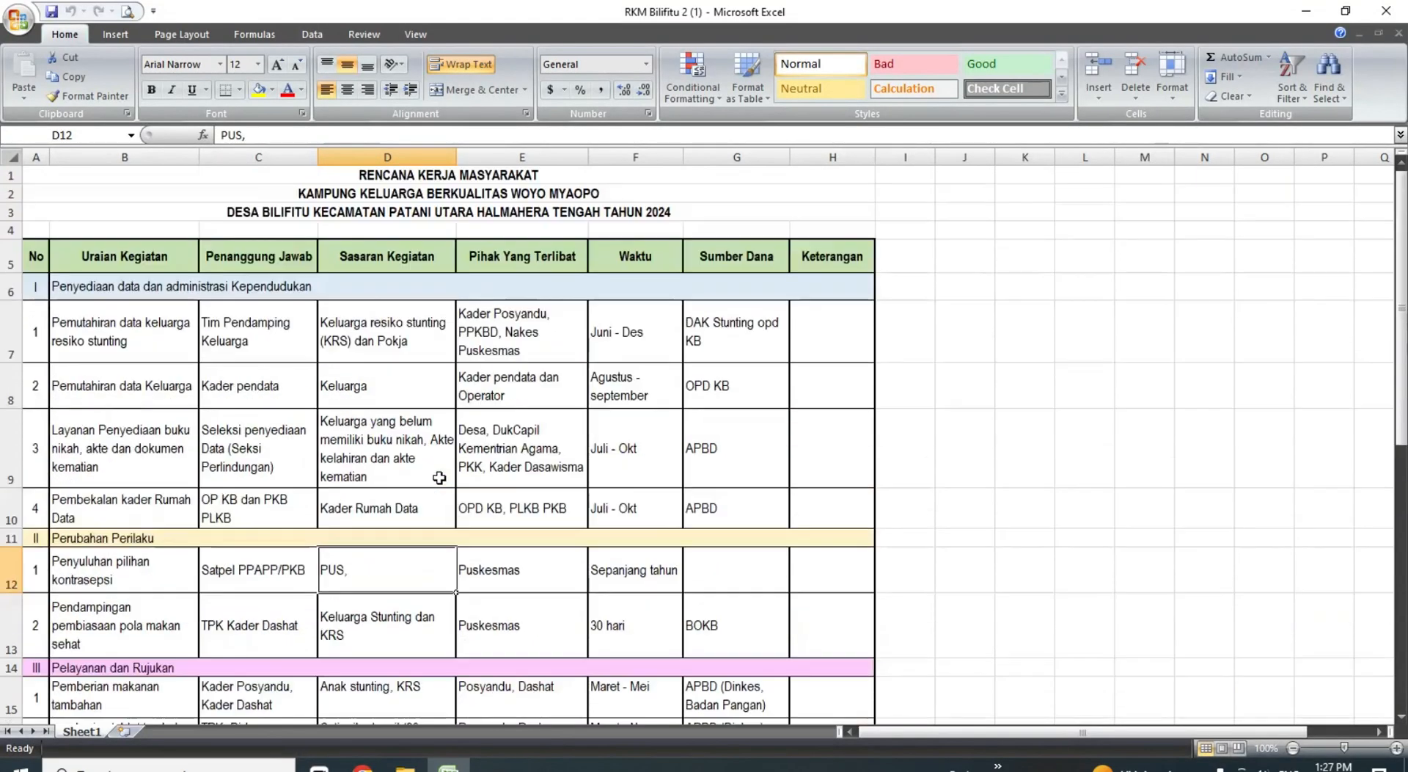
{"action": "scroll", "coordinate": [475, 400], "scroll_direction": "down", "scroll_amount": 9}
{"action": "scroll", "coordinate": [442, 473], "scroll_direction": "up", "scroll_amount": 3}
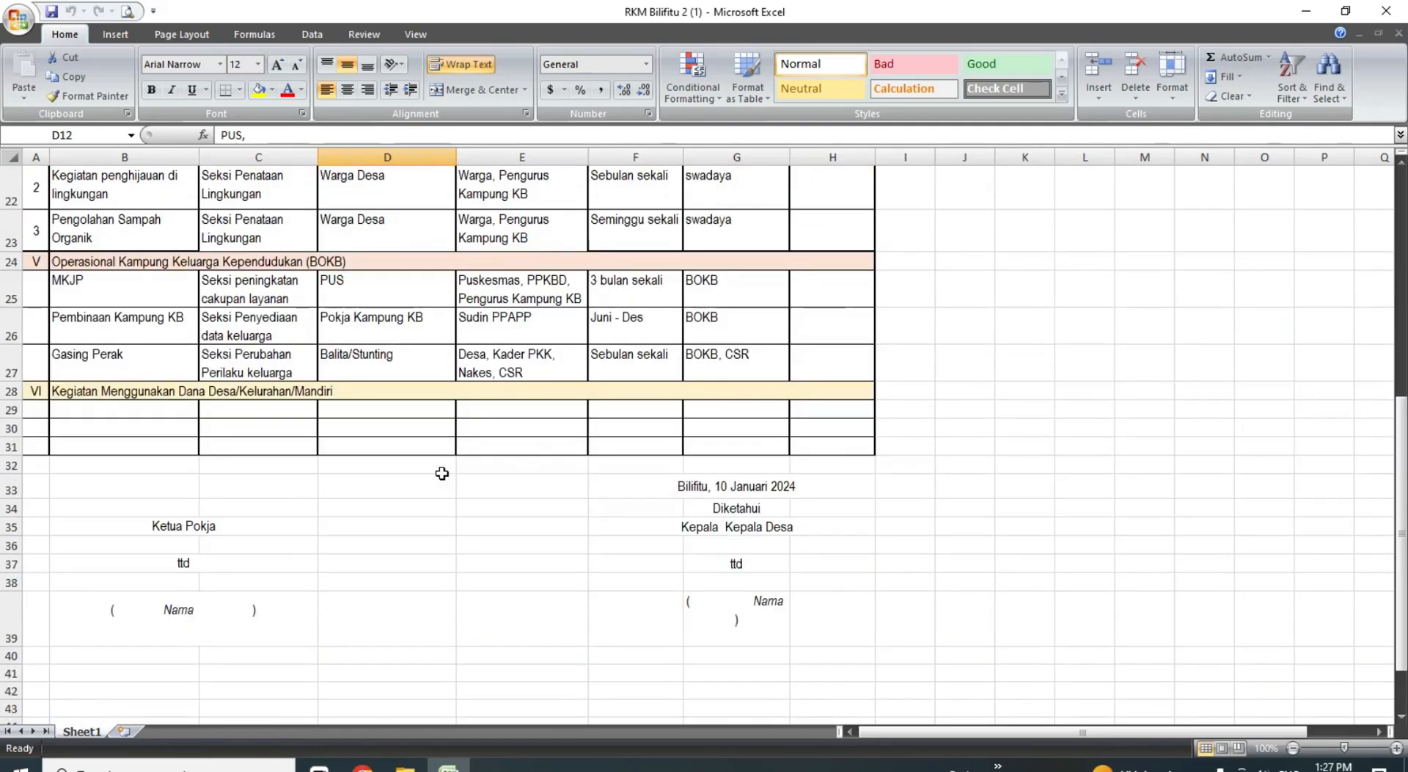
{"action": "scroll", "coordinate": [443, 472], "scroll_direction": "down", "scroll_amount": 3}
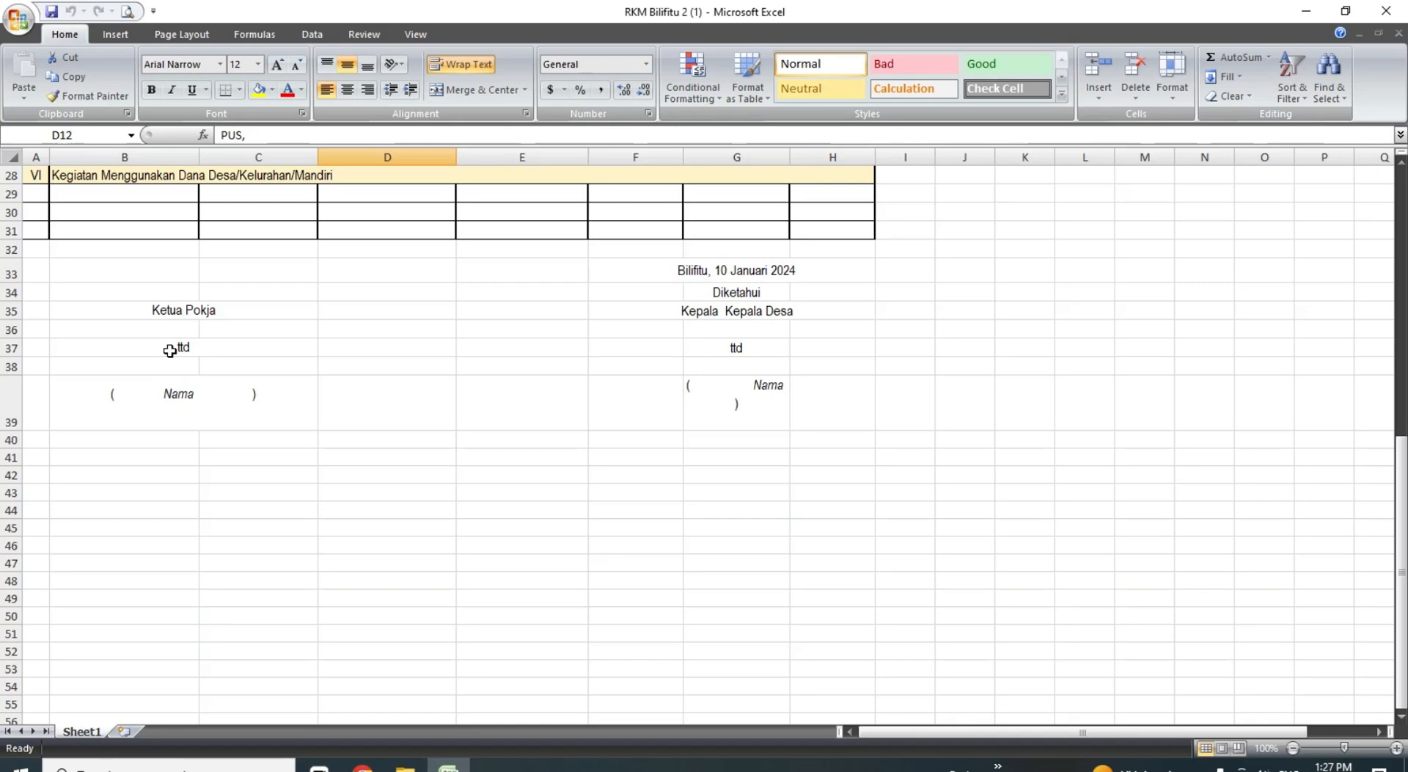
{"action": "scroll", "coordinate": [428, 355], "scroll_direction": "up", "scroll_amount": 2}
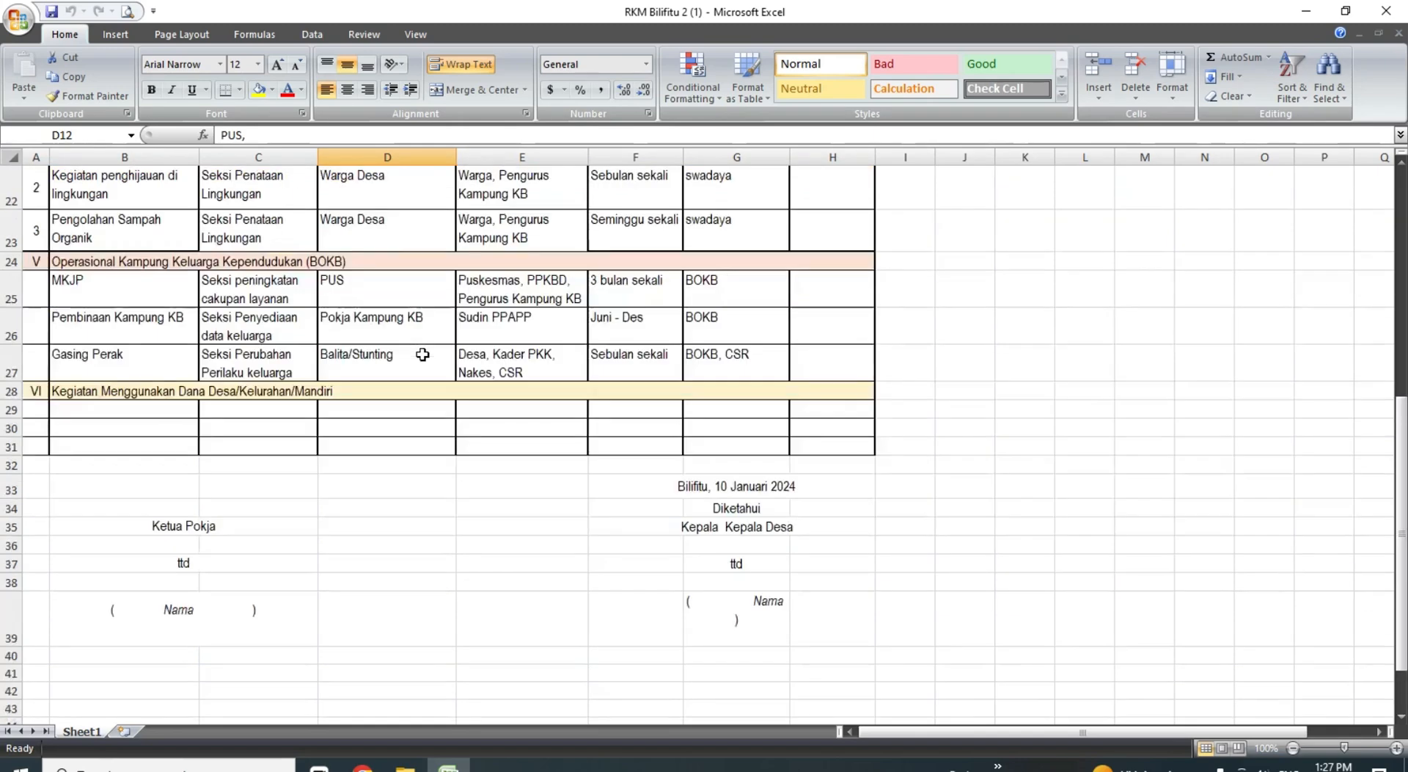
{"action": "scroll", "coordinate": [424, 435], "scroll_direction": "down", "scroll_amount": 1}
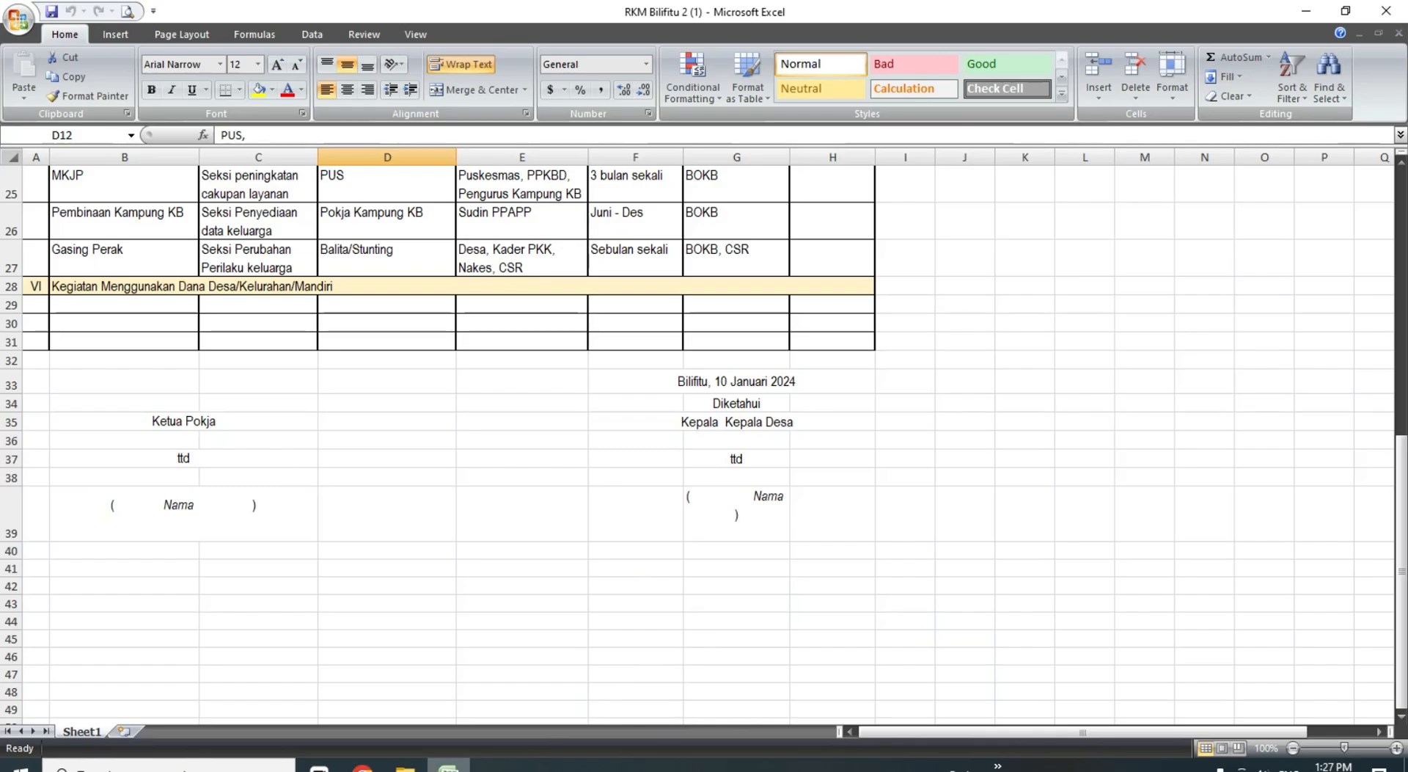
Step: Switch back to the browser, set Rencana Kegiatan Masyarakat to Ada, and review the Mekanisme Operasional sections of the form
{"action": "left_click", "coordinate": [362, 767]}
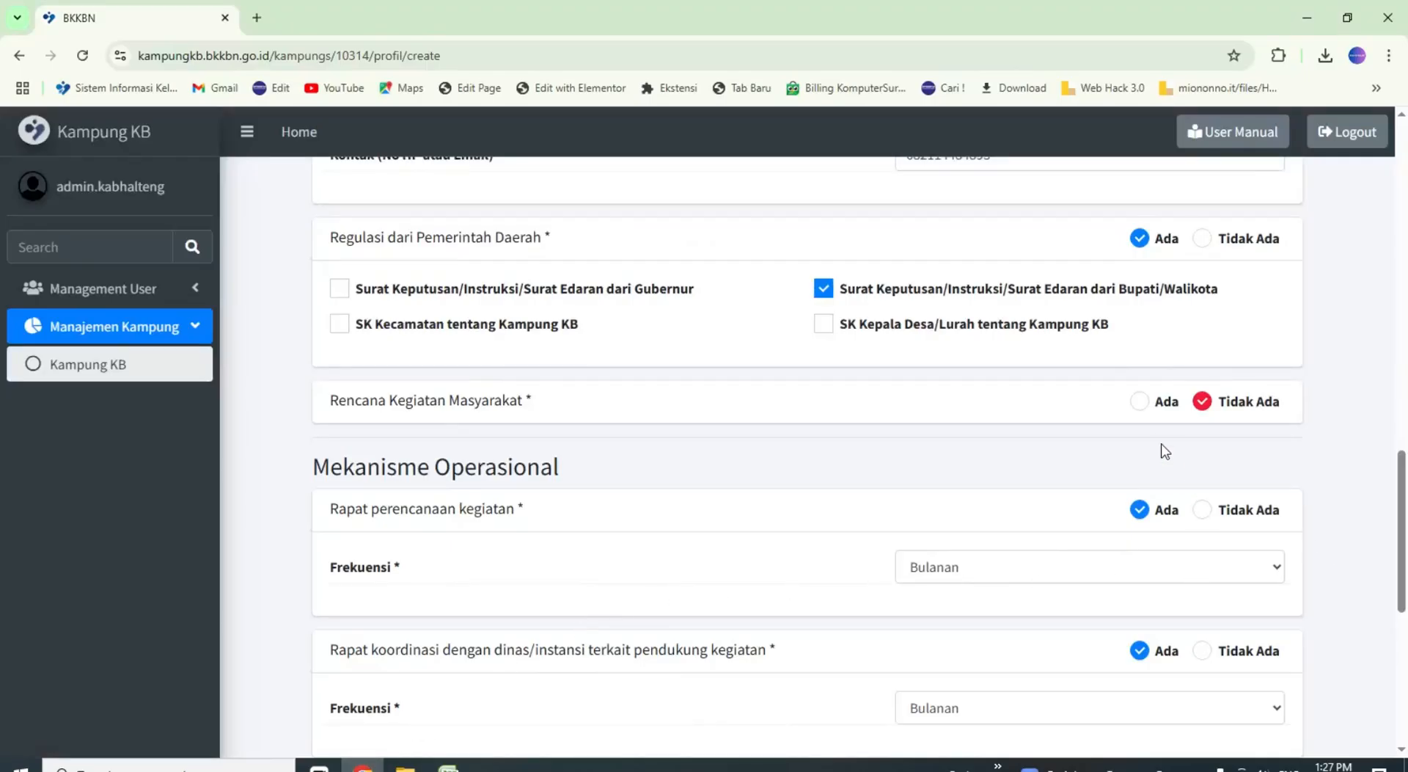
{"action": "left_click", "coordinate": [1142, 410]}
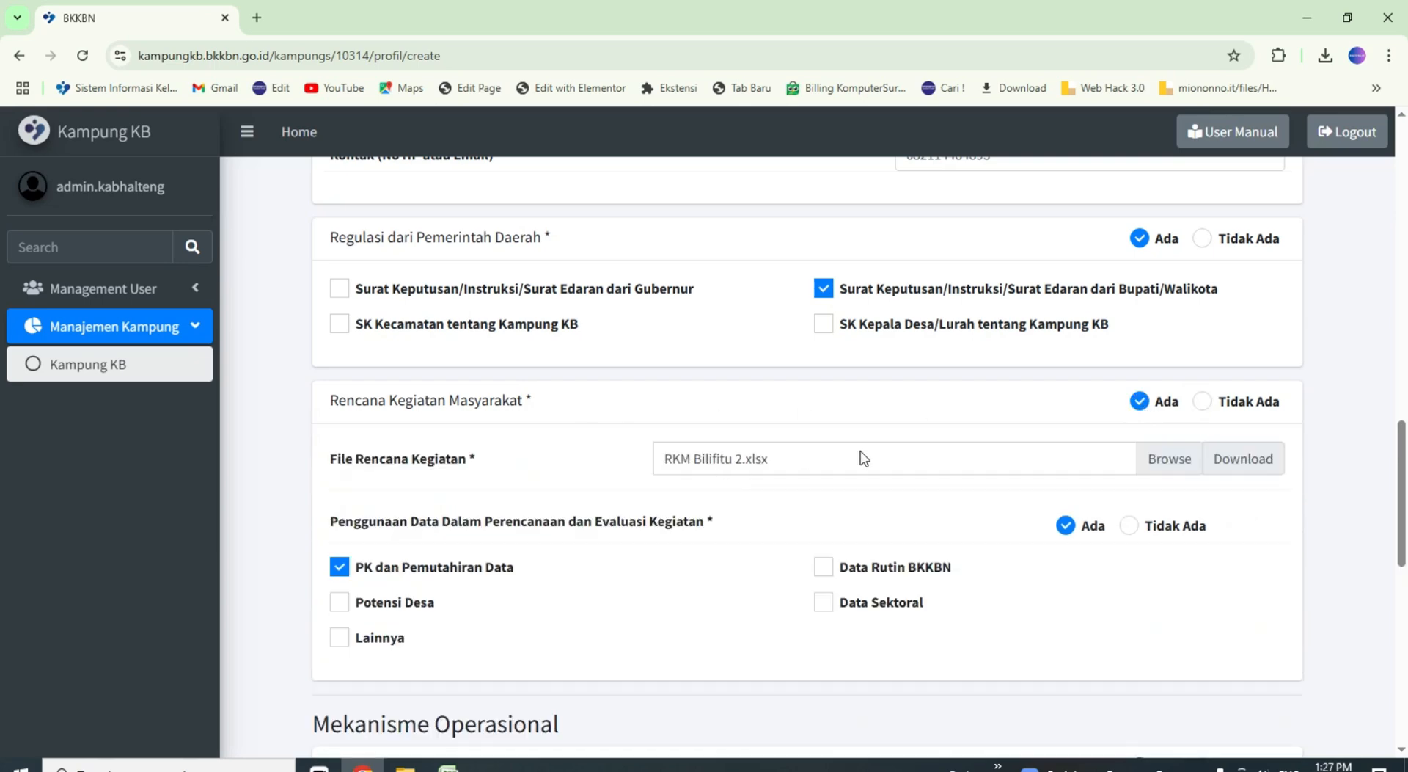
{"action": "scroll", "coordinate": [1015, 465], "scroll_direction": "down", "scroll_amount": 3}
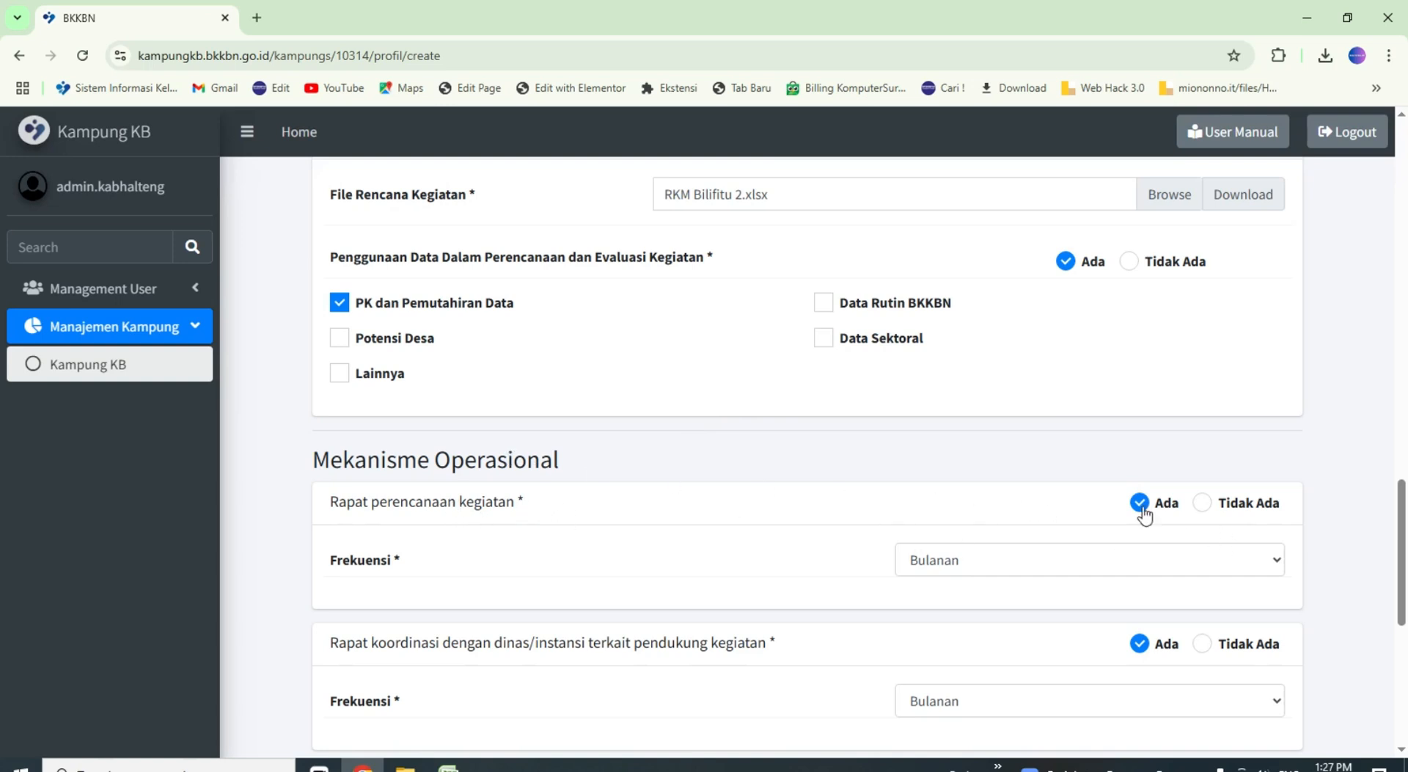
{"action": "scroll", "coordinate": [745, 504], "scroll_direction": "down", "scroll_amount": 7}
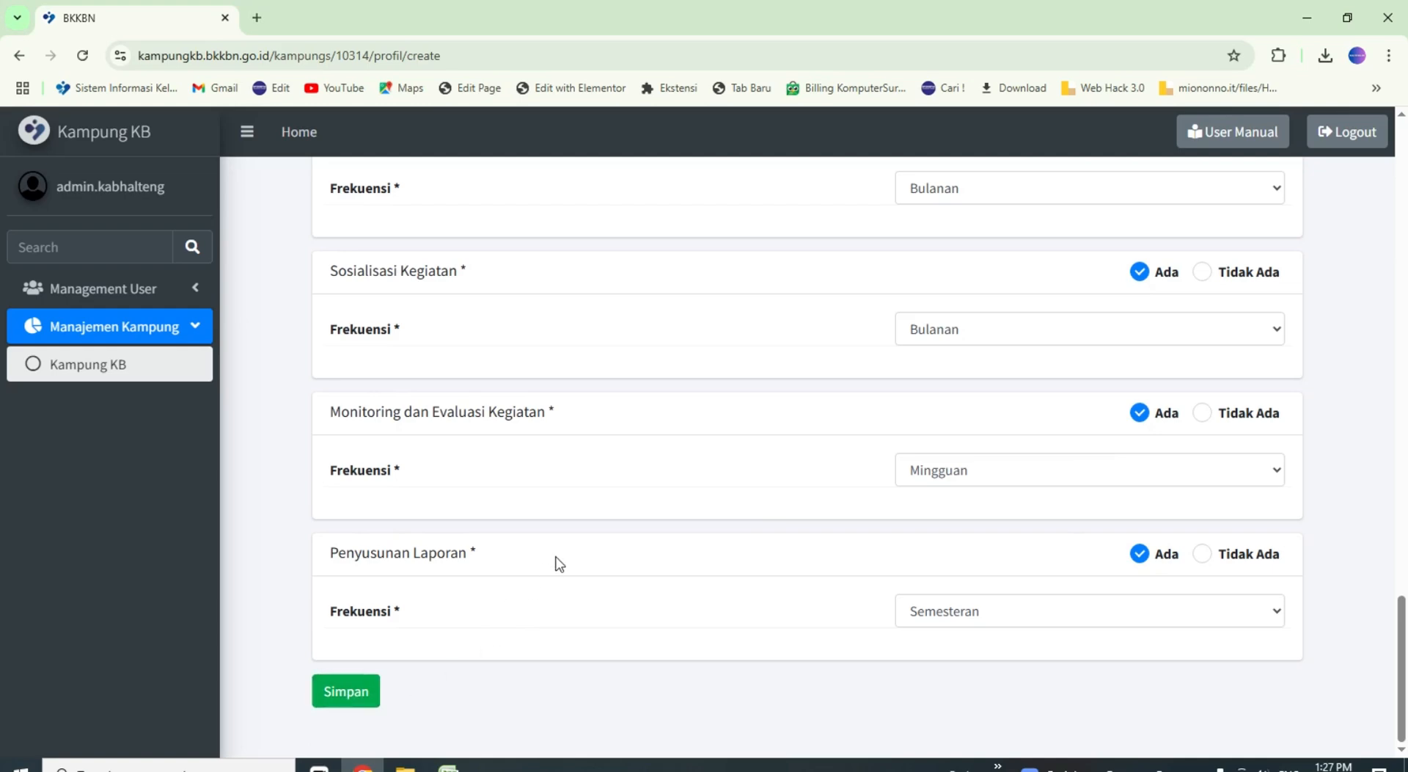
Step: Leave the profile form and view WOYO MYAOPO's Laporan Perkembangan list of Profil Kampung KB reports
{"action": "scroll", "coordinate": [564, 558], "scroll_direction": "up", "scroll_amount": 20}
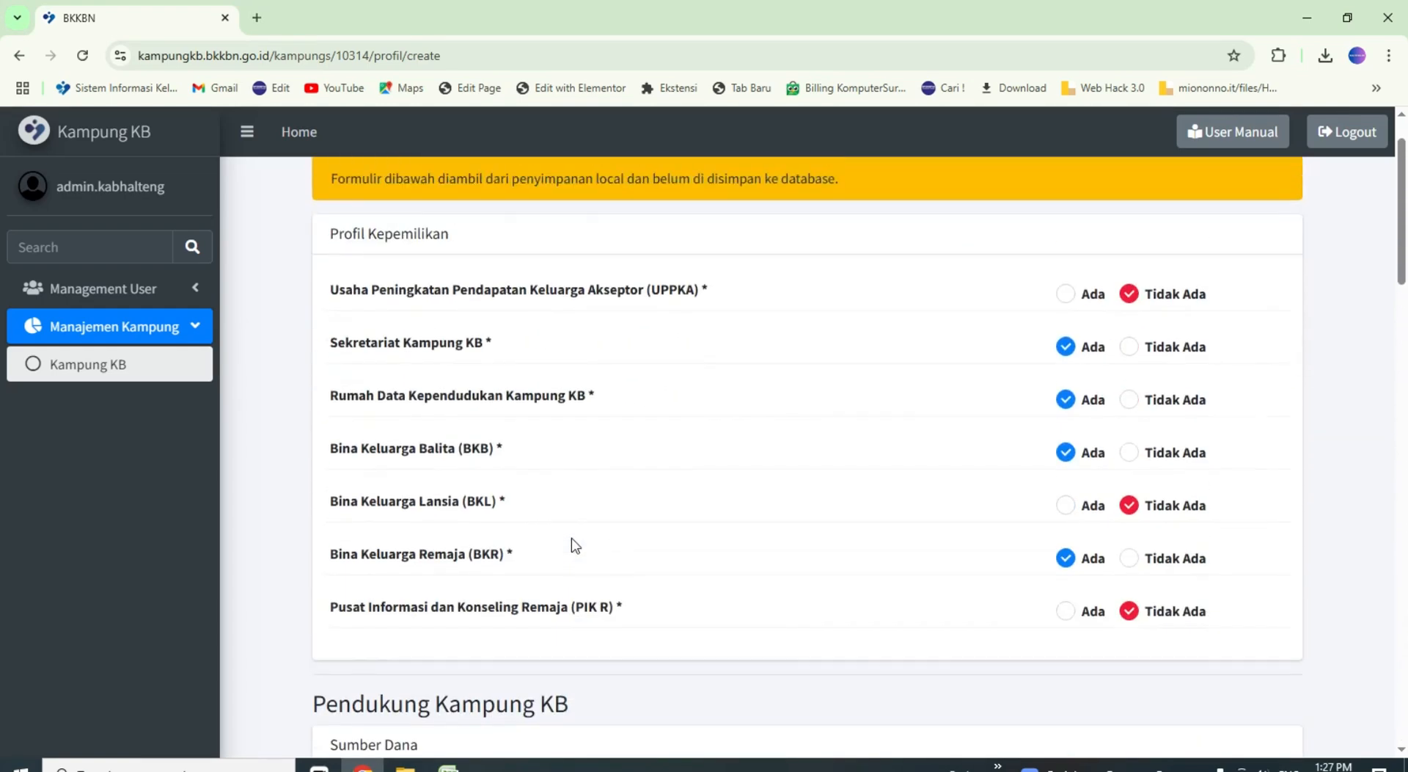
{"action": "scroll", "coordinate": [574, 544], "scroll_direction": "up", "scroll_amount": 1}
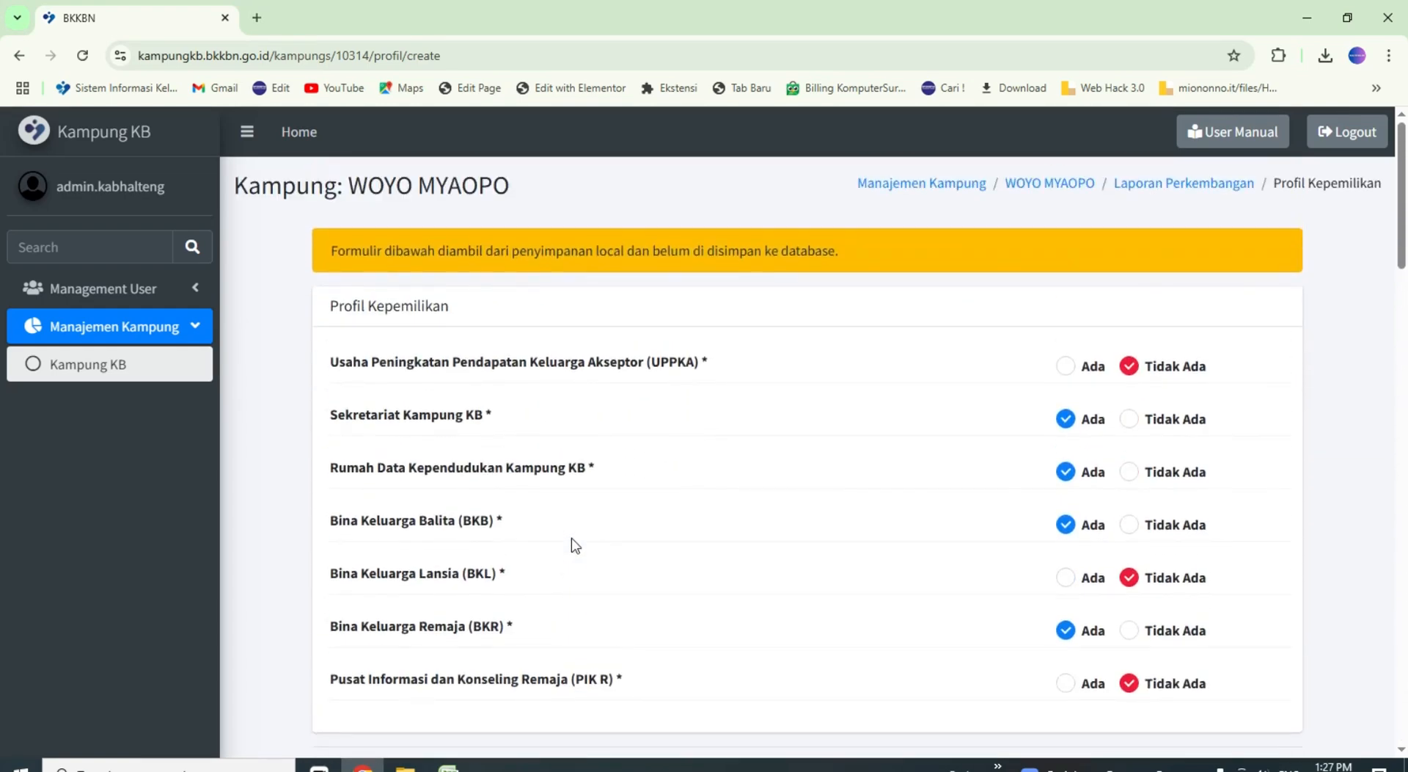
{"action": "left_click", "coordinate": [1183, 188]}
{"action": "left_click", "coordinate": [1050, 191]}
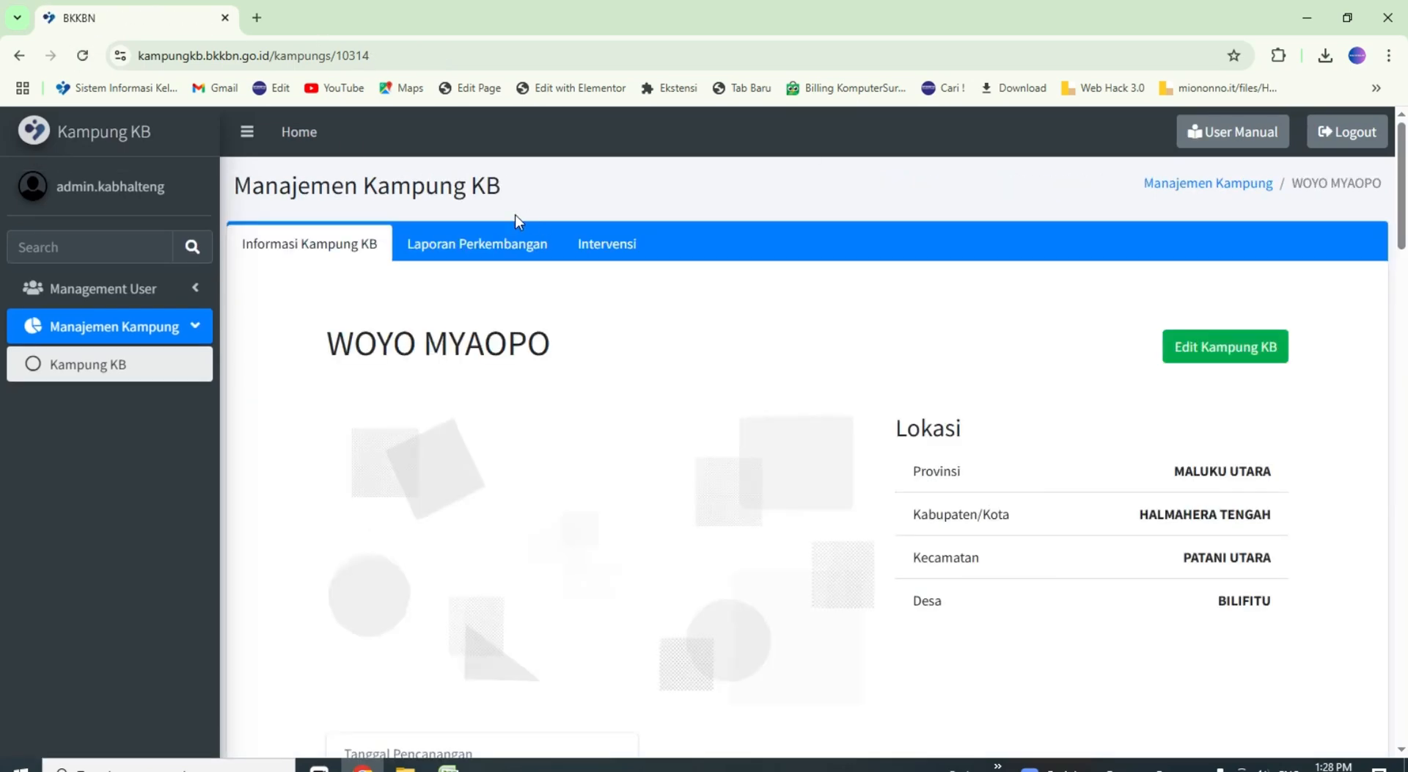
{"action": "left_click", "coordinate": [524, 246]}
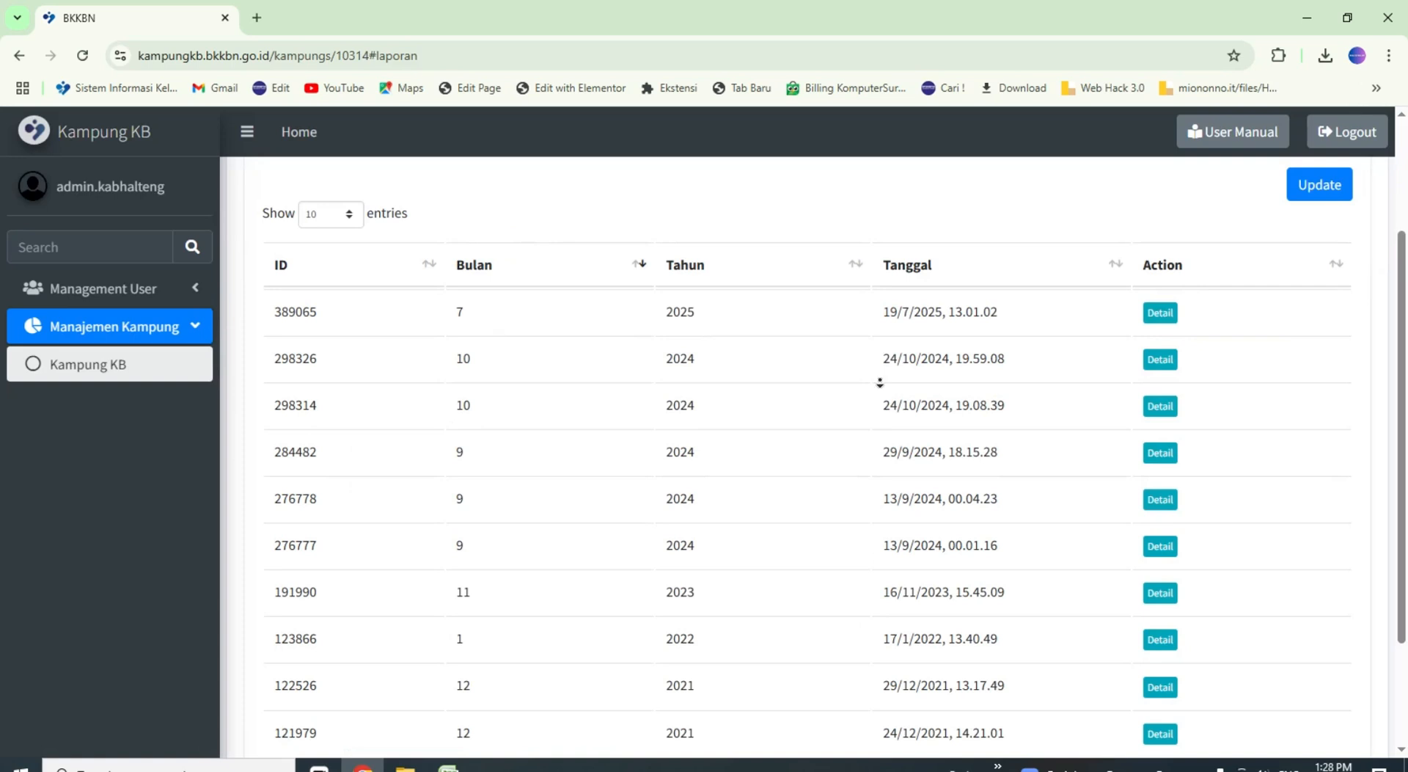
{"action": "scroll", "coordinate": [917, 374], "scroll_direction": "up", "scroll_amount": 2}
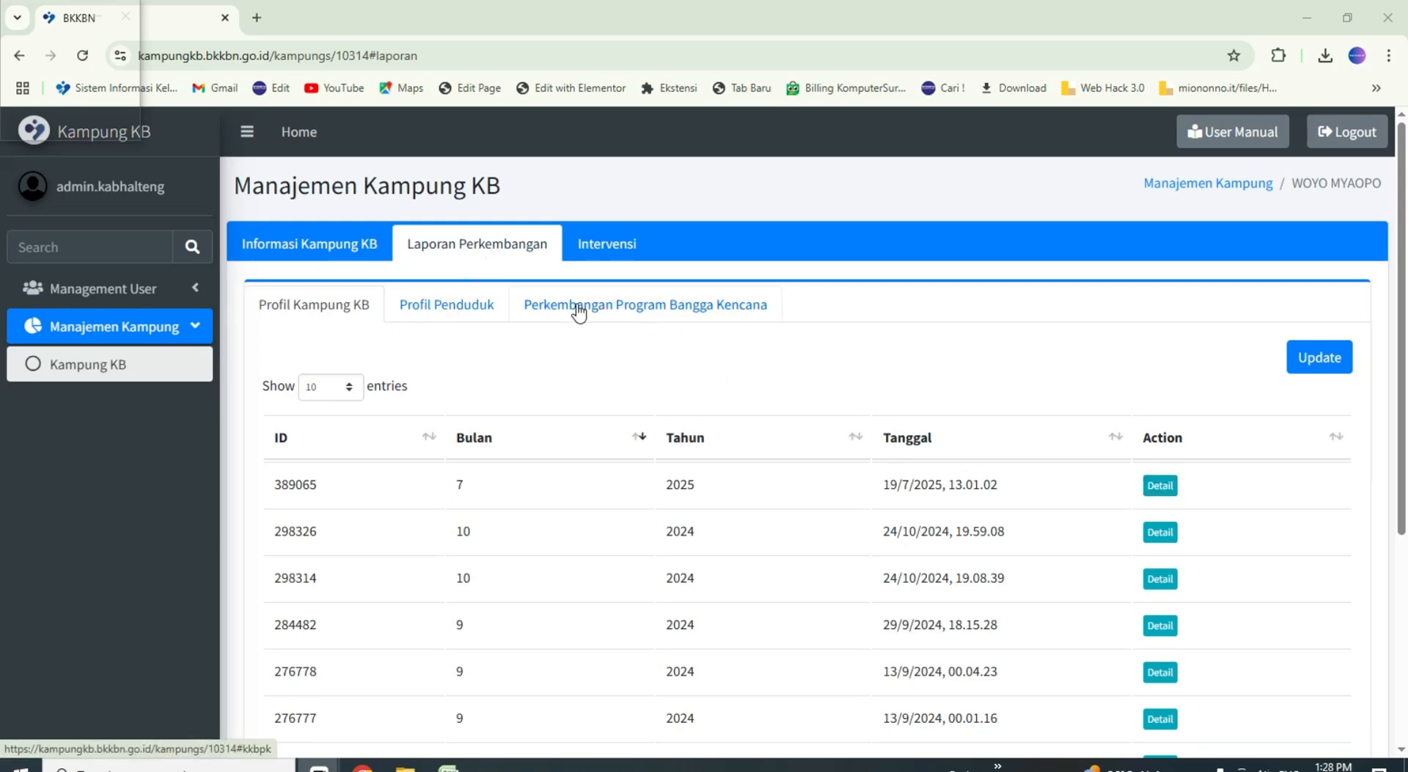
Step: Check the Profil Penduduk and Perkembangan Program Bangga Kencana report lists, including the latter's 2025 entry
{"action": "left_click", "coordinate": [477, 308]}
{"action": "scroll", "coordinate": [877, 418], "scroll_direction": "up", "scroll_amount": 3}
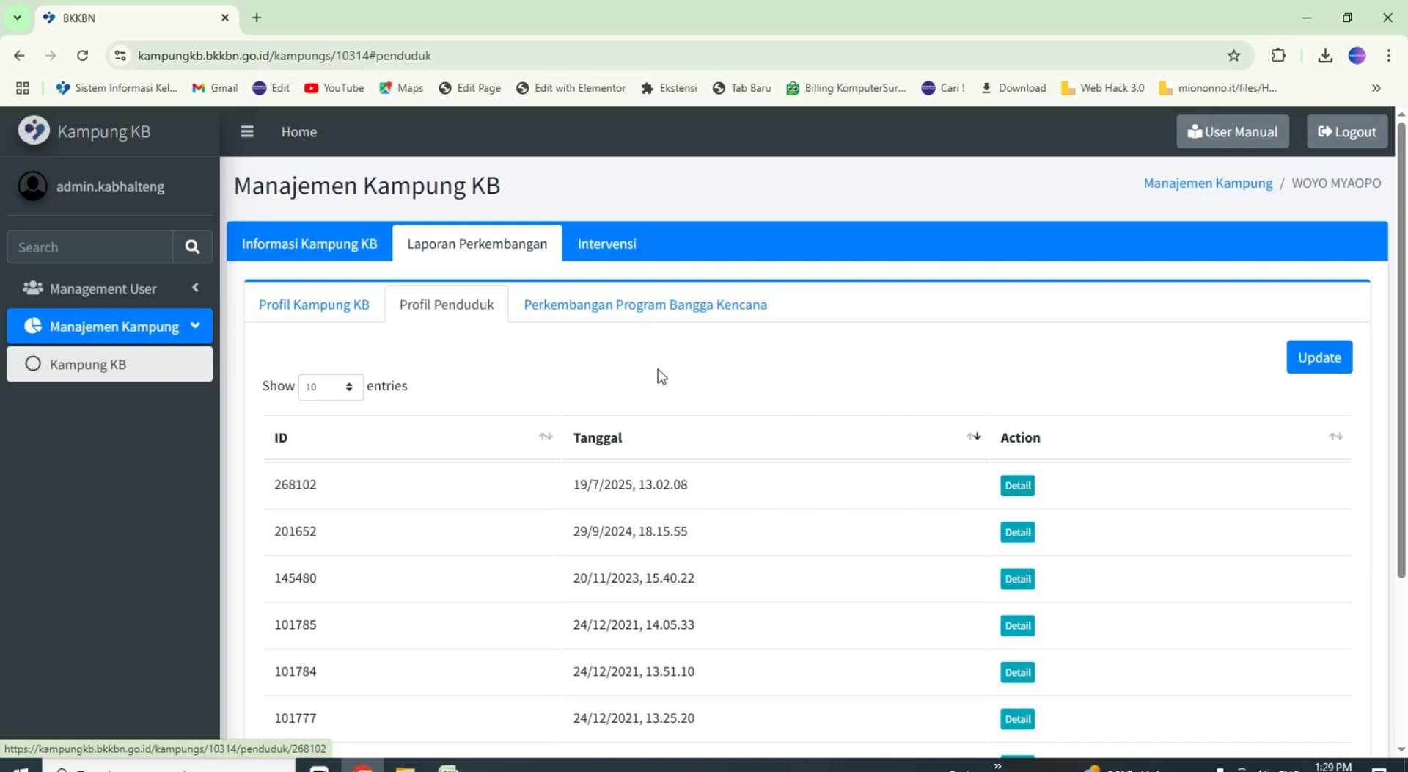
{"action": "left_click", "coordinate": [604, 305]}
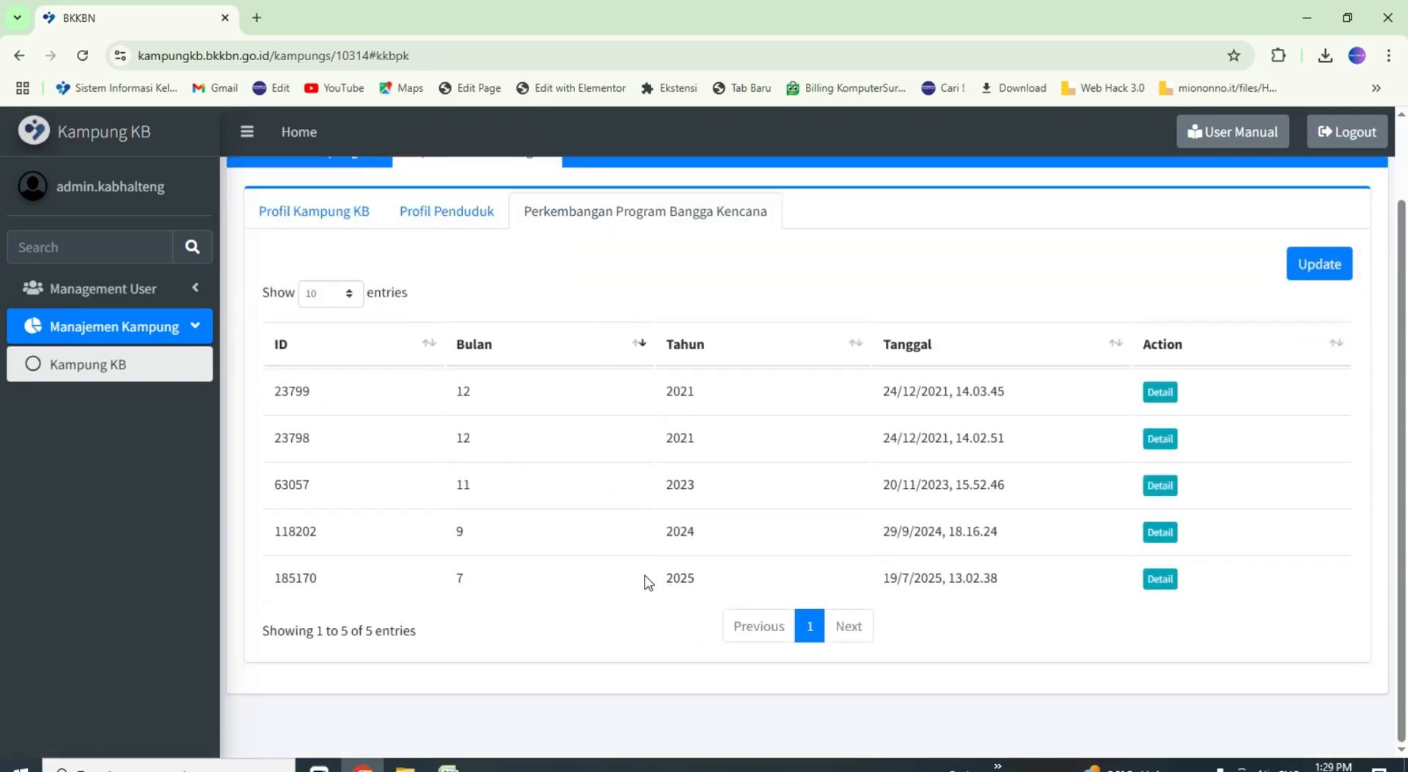
{"action": "left_click_drag", "start_coordinate": [666, 578], "coordinate": [716, 589]}
{"action": "scroll", "coordinate": [777, 465], "scroll_direction": "up", "scroll_amount": 2}
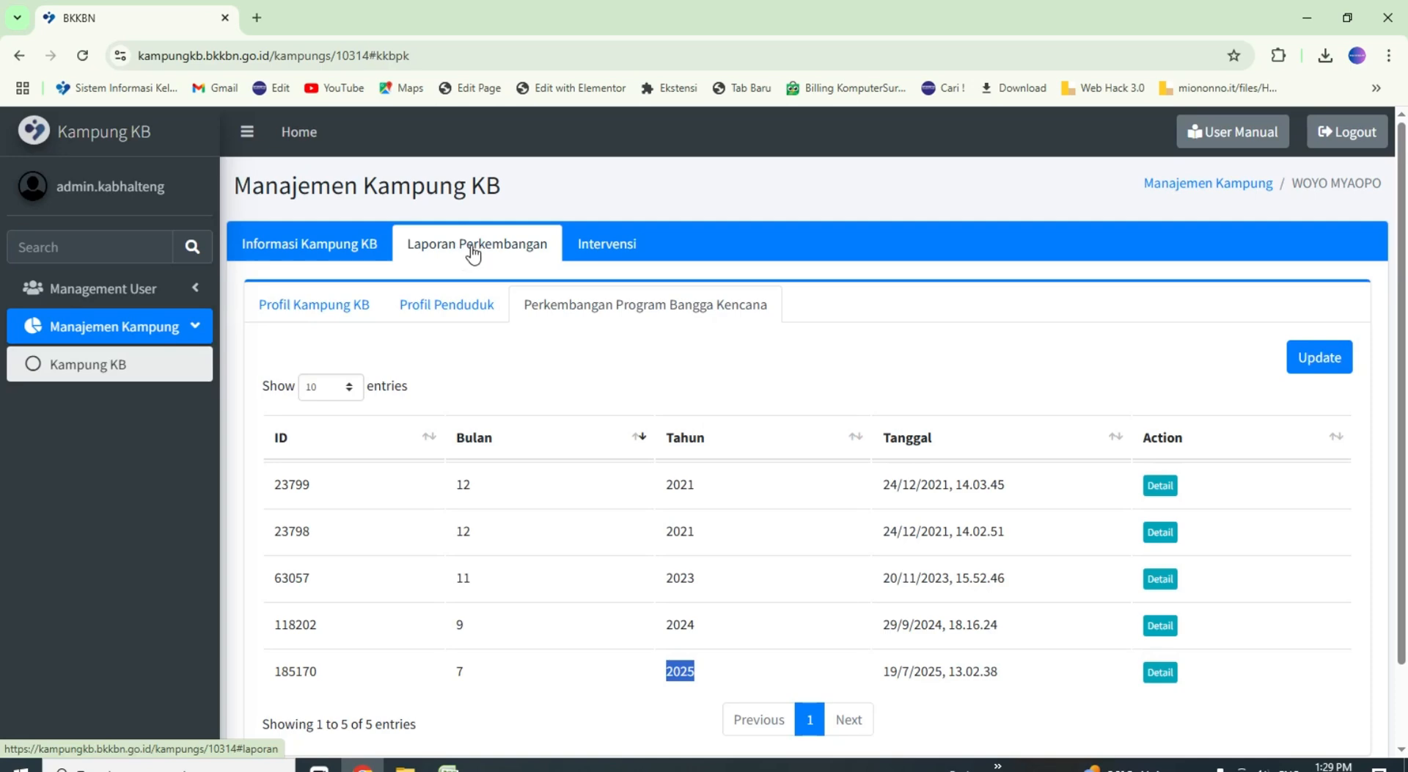
Step: Open the village's Intervensi list and search it for 2025
{"action": "left_click", "coordinate": [592, 249]}
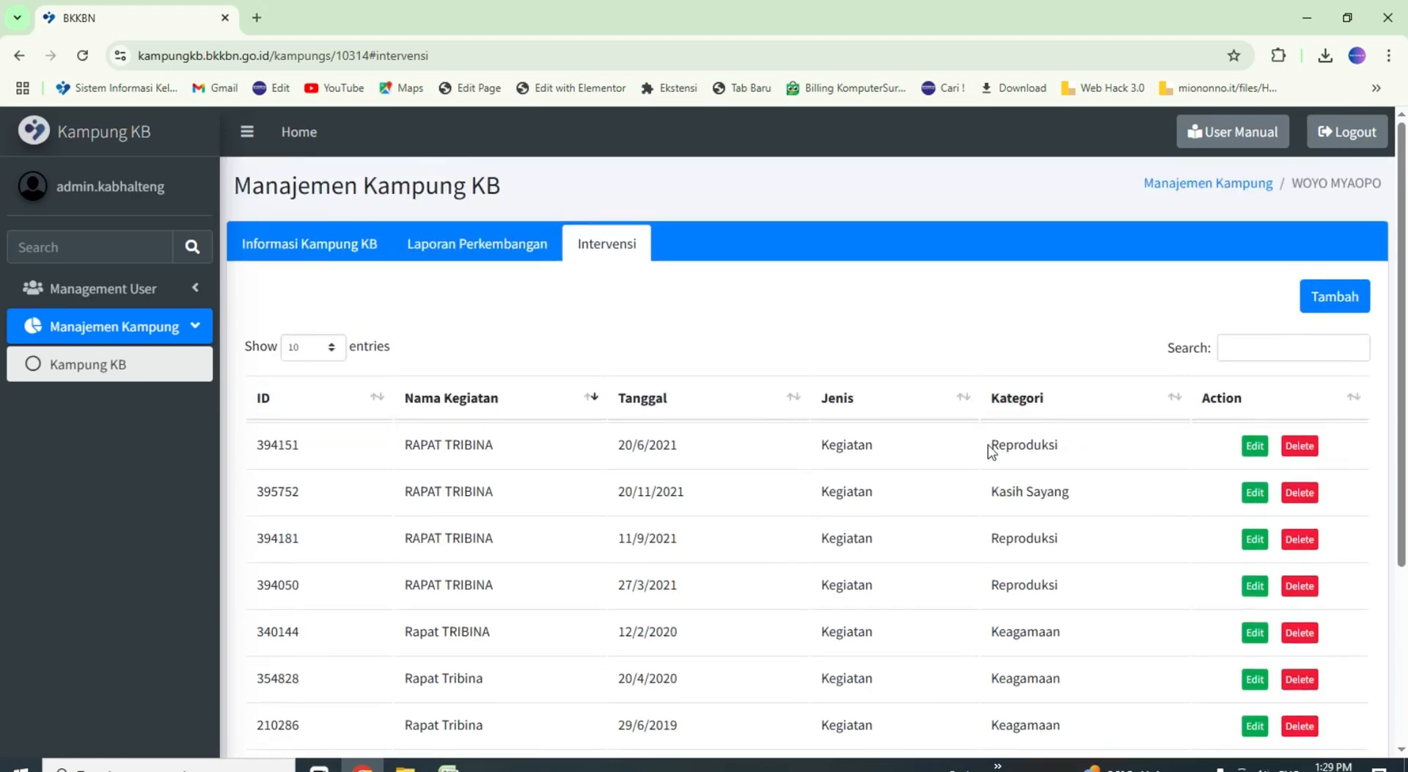
{"action": "left_click", "coordinate": [1297, 347]}
{"action": "type", "text": "2025"}
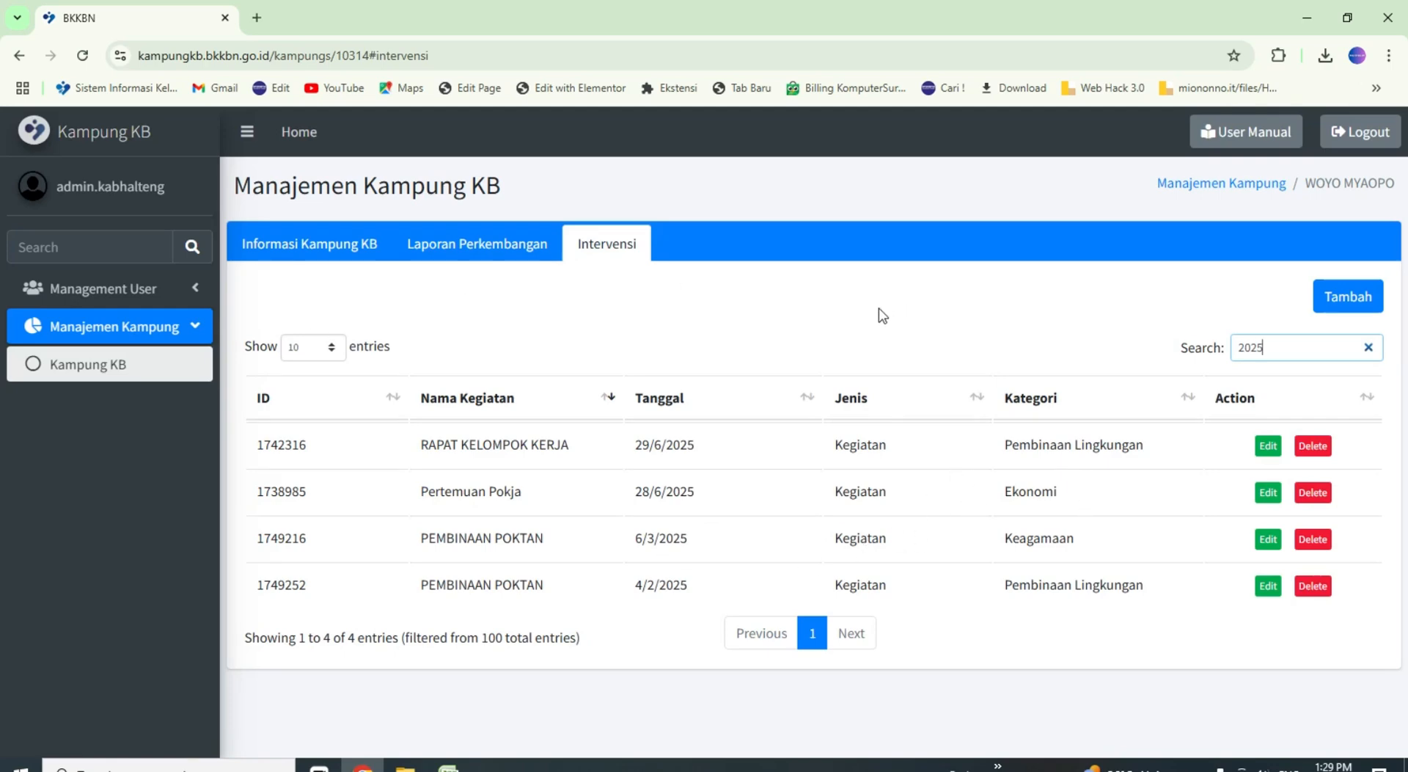
Step: Start a new Intervensi / Kegiatan entry and examine its Step 1 title, date, place and Deskripsi template fields
{"action": "left_click", "coordinate": [1354, 305]}
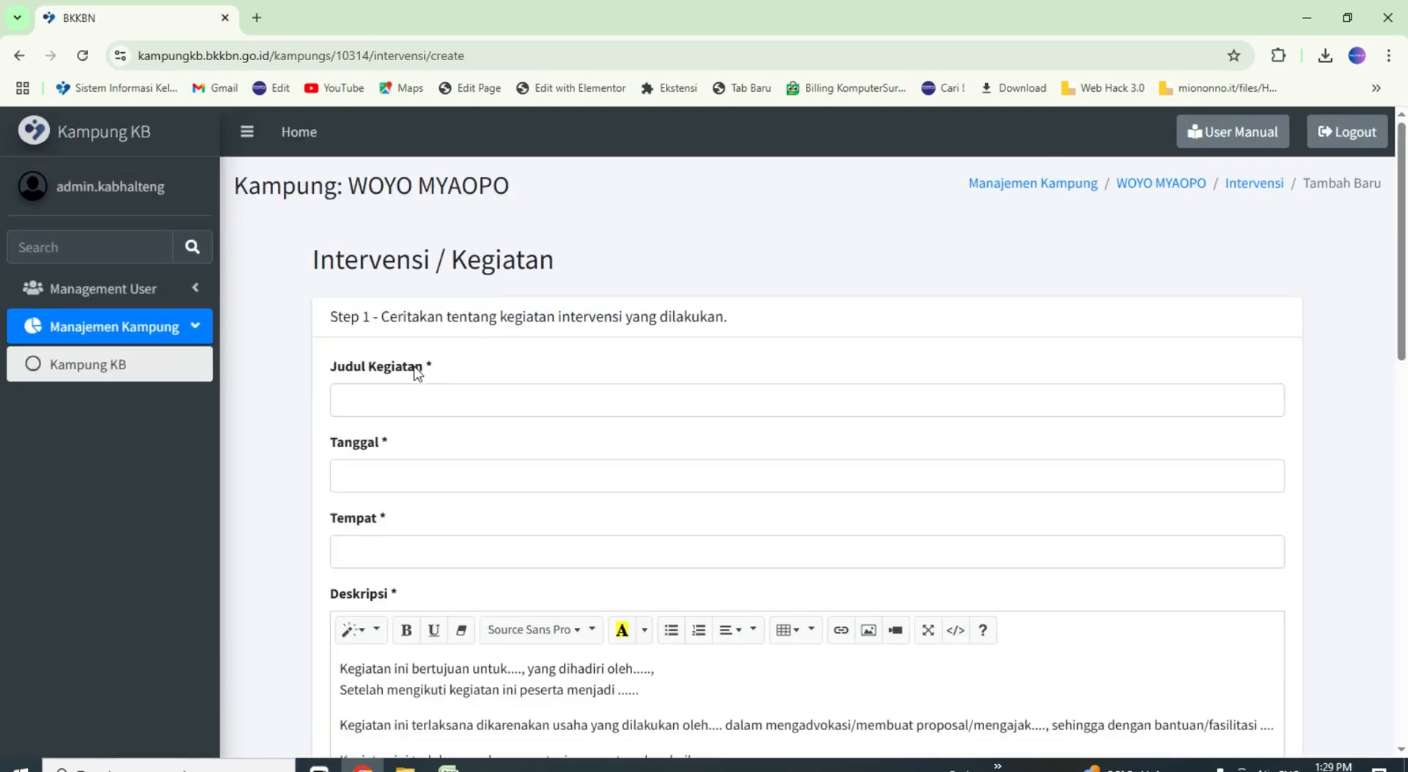
{"action": "scroll", "coordinate": [414, 372], "scroll_direction": "down", "scroll_amount": 1}
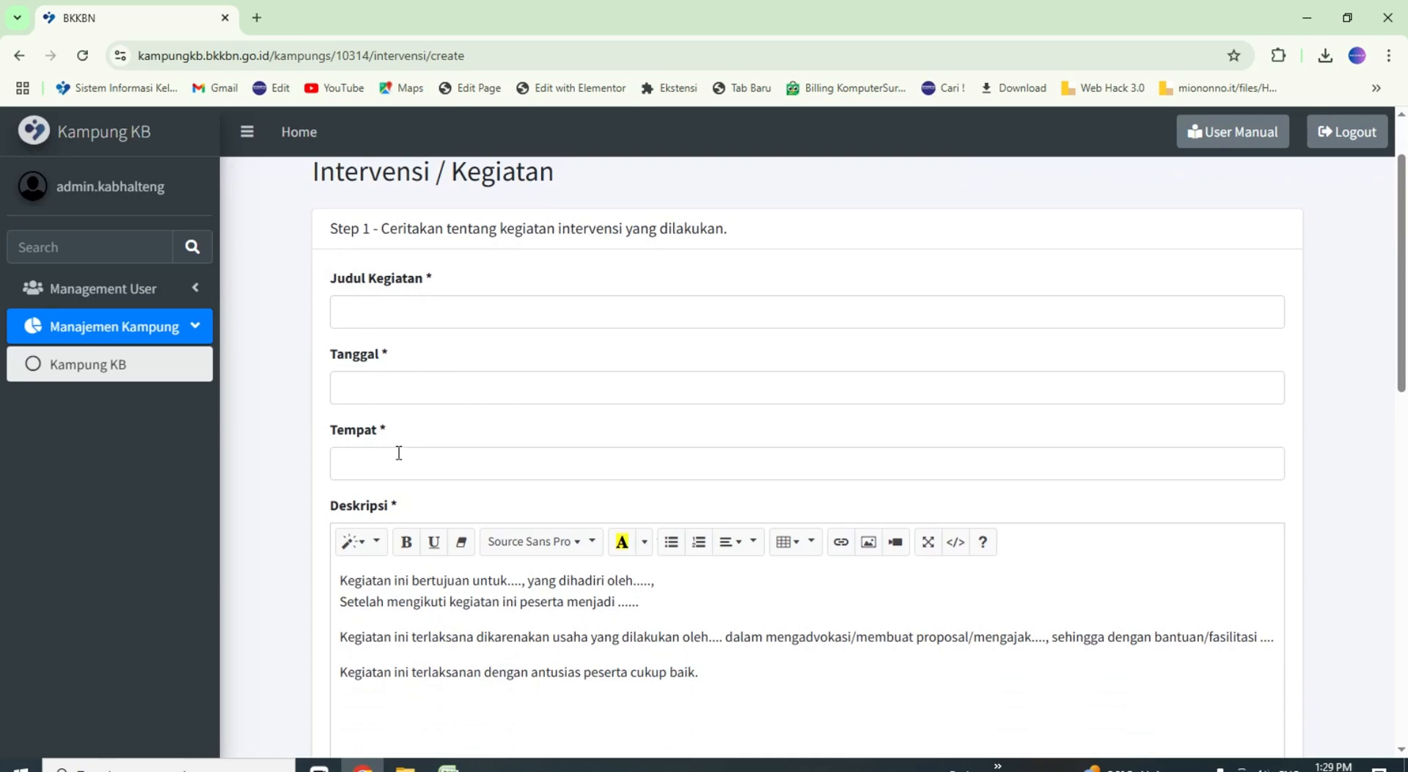
{"action": "scroll", "coordinate": [399, 453], "scroll_direction": "down", "scroll_amount": 2}
{"action": "left_click_drag", "start_coordinate": [342, 406], "coordinate": [706, 495]}
{"action": "scroll", "coordinate": [802, 506], "scroll_direction": "down", "scroll_amount": 1}
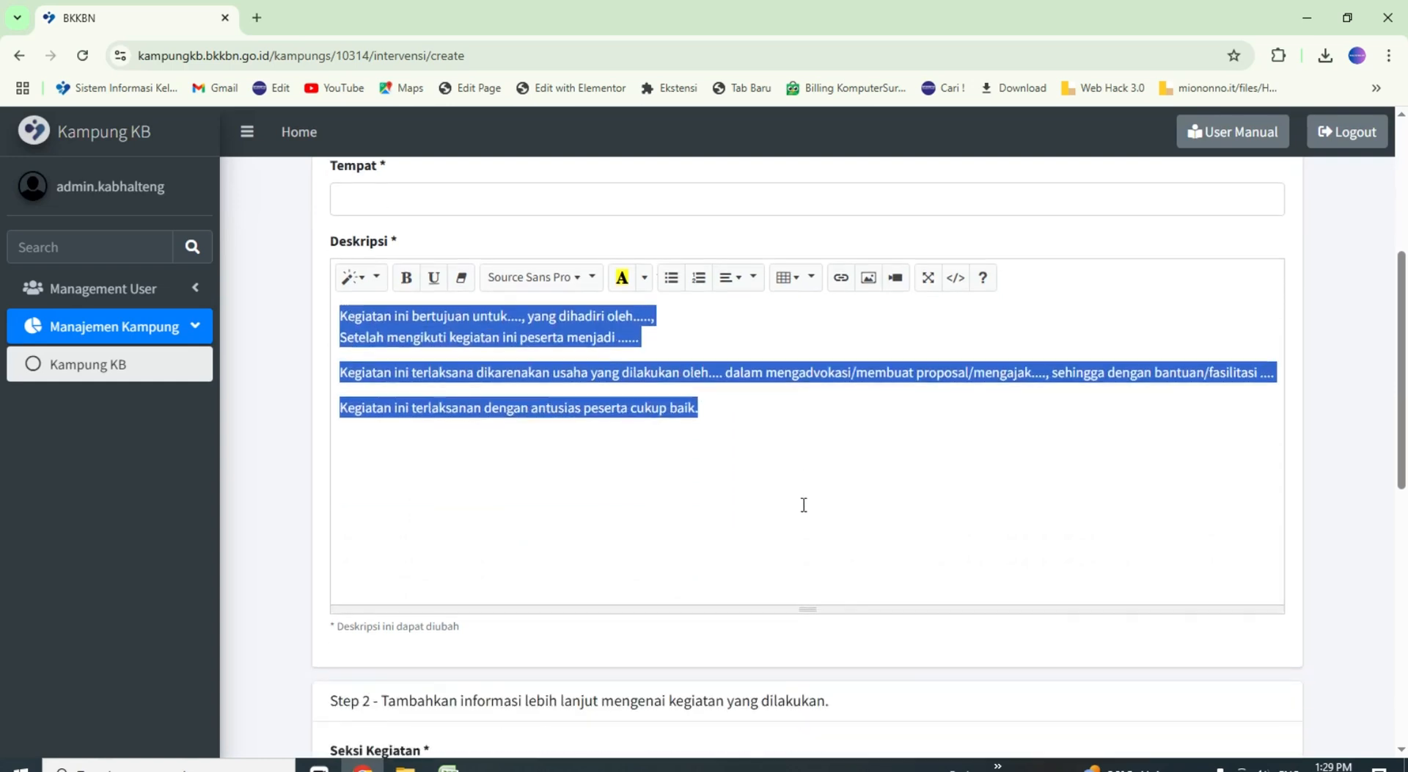
{"action": "scroll", "coordinate": [804, 505], "scroll_direction": "down", "scroll_amount": 3}
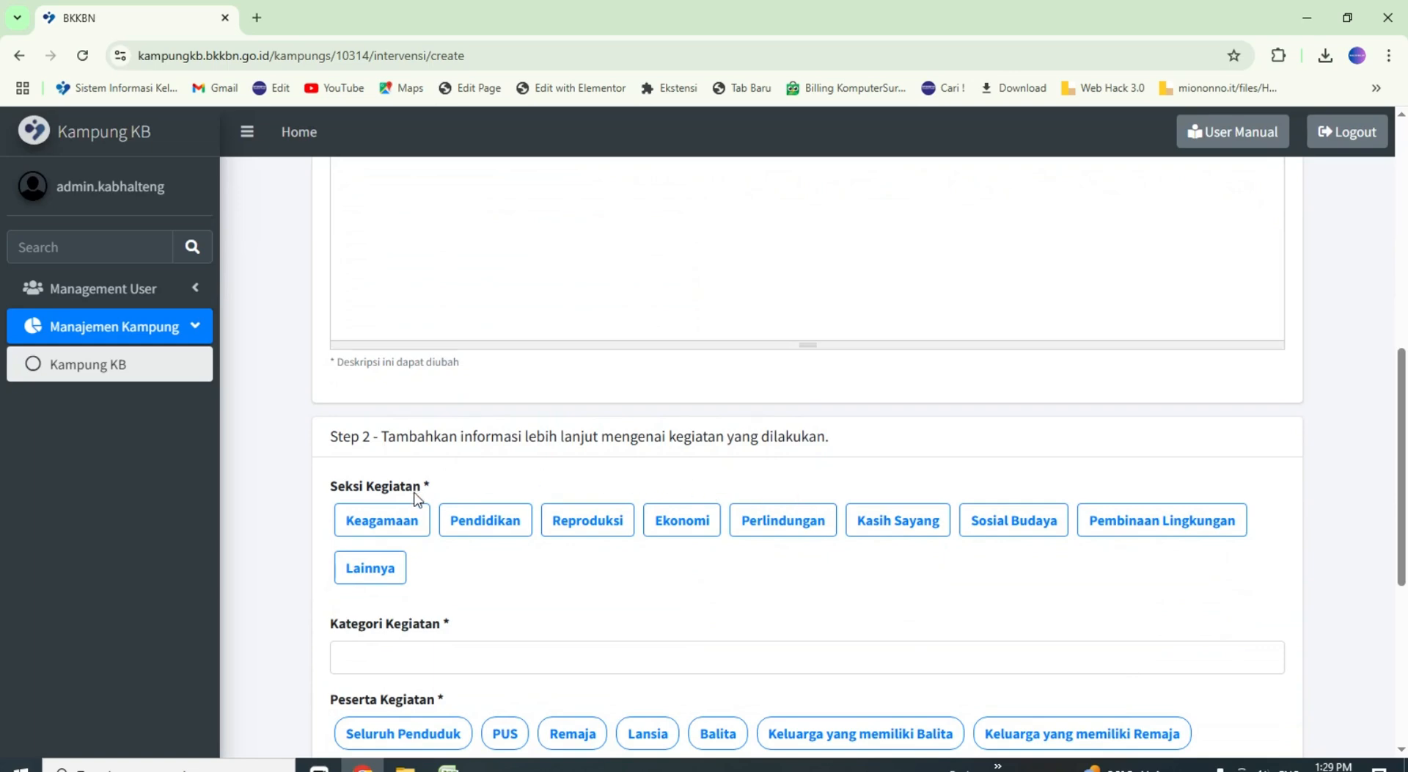
Step: Enter "kesehatan" as the Kategori Kegiatan in Step 2 and look through the suggested categories
{"action": "left_click", "coordinate": [393, 531]}
{"action": "scroll", "coordinate": [588, 566], "scroll_direction": "down", "scroll_amount": 1}
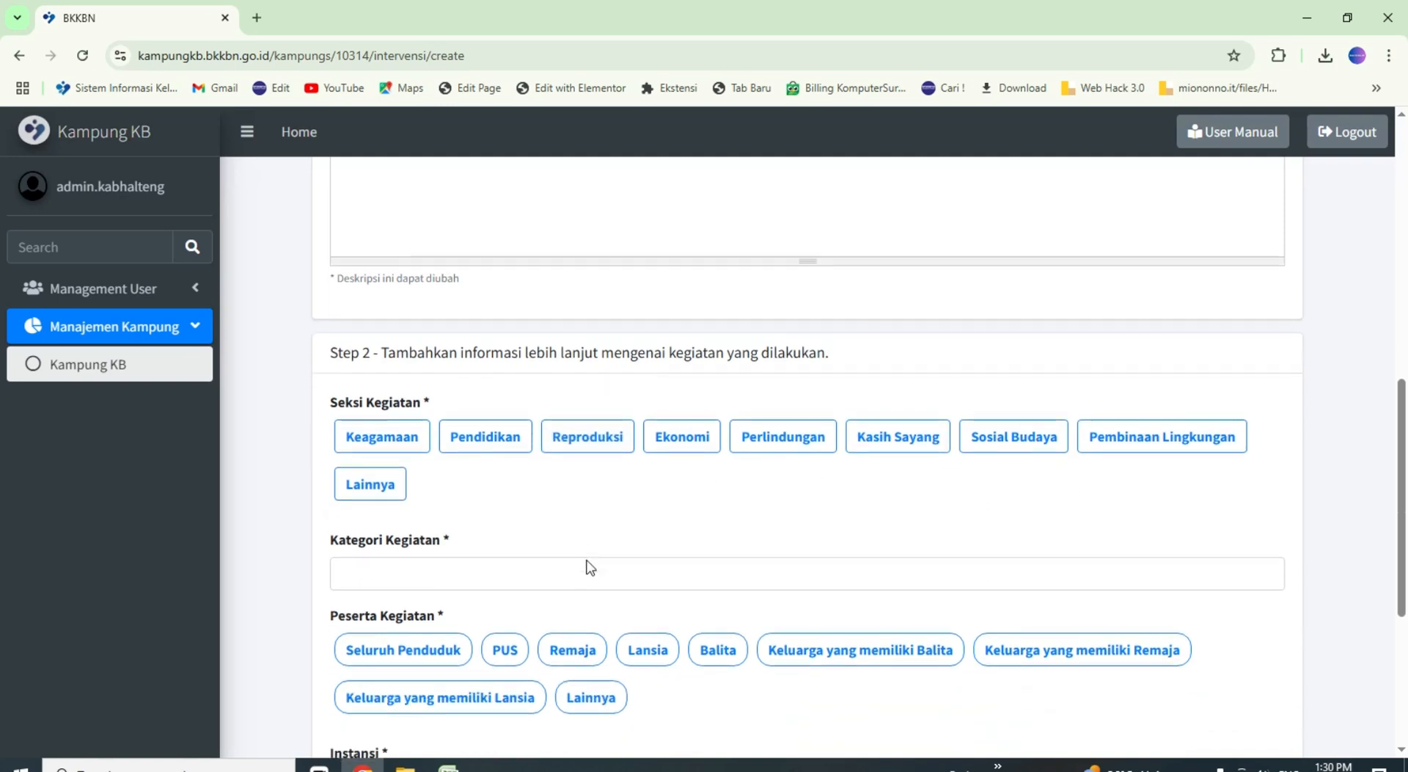
{"action": "left_click", "coordinate": [422, 572]}
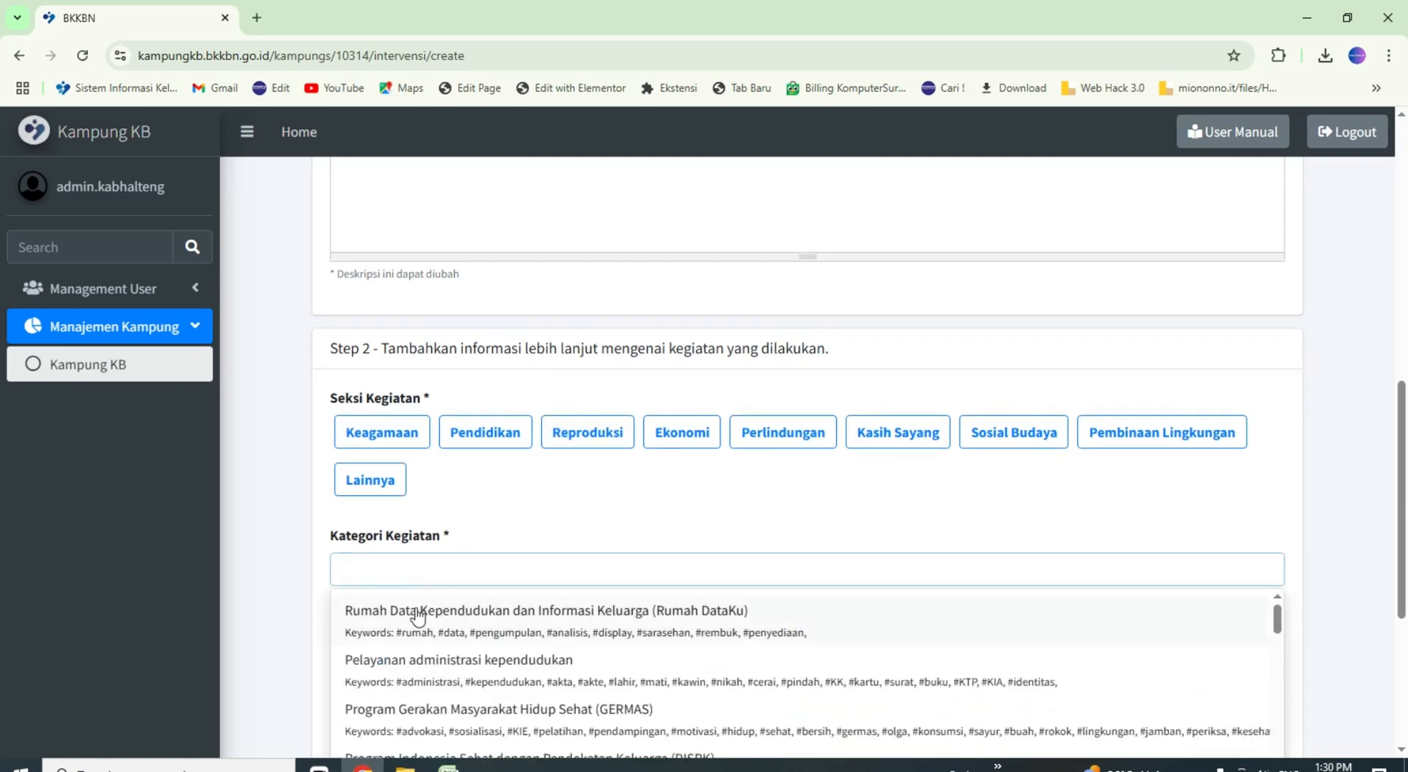
{"action": "left_click", "coordinate": [321, 605]}
{"action": "scroll", "coordinate": [477, 547], "scroll_direction": "down", "scroll_amount": 1}
{"action": "left_click", "coordinate": [402, 482]}
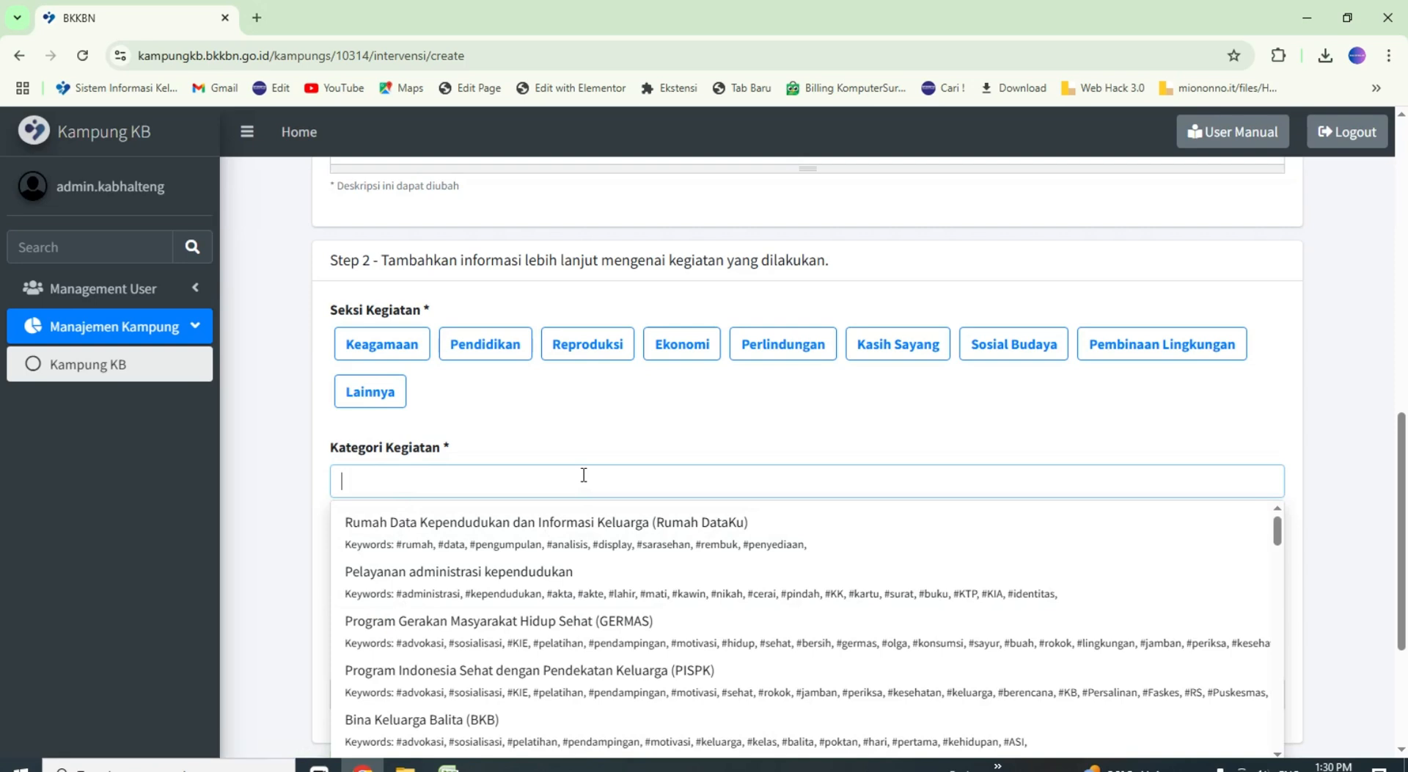
{"action": "type", "text": "kesehatan"}
{"action": "scroll", "coordinate": [453, 583], "scroll_direction": "down", "scroll_amount": 1}
{"action": "scroll", "coordinate": [433, 579], "scroll_direction": "down", "scroll_amount": 5}
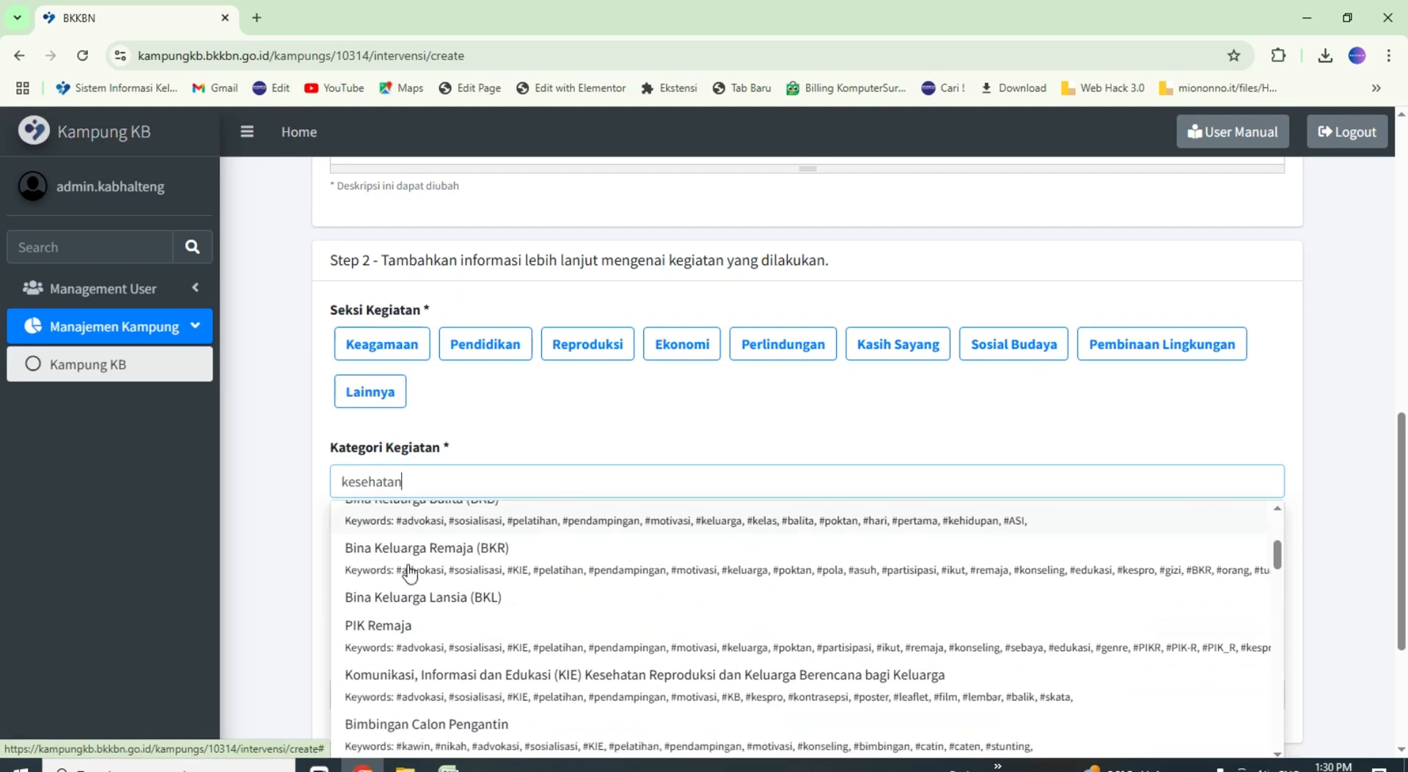
{"action": "scroll", "coordinate": [413, 574], "scroll_direction": "down", "scroll_amount": 10}
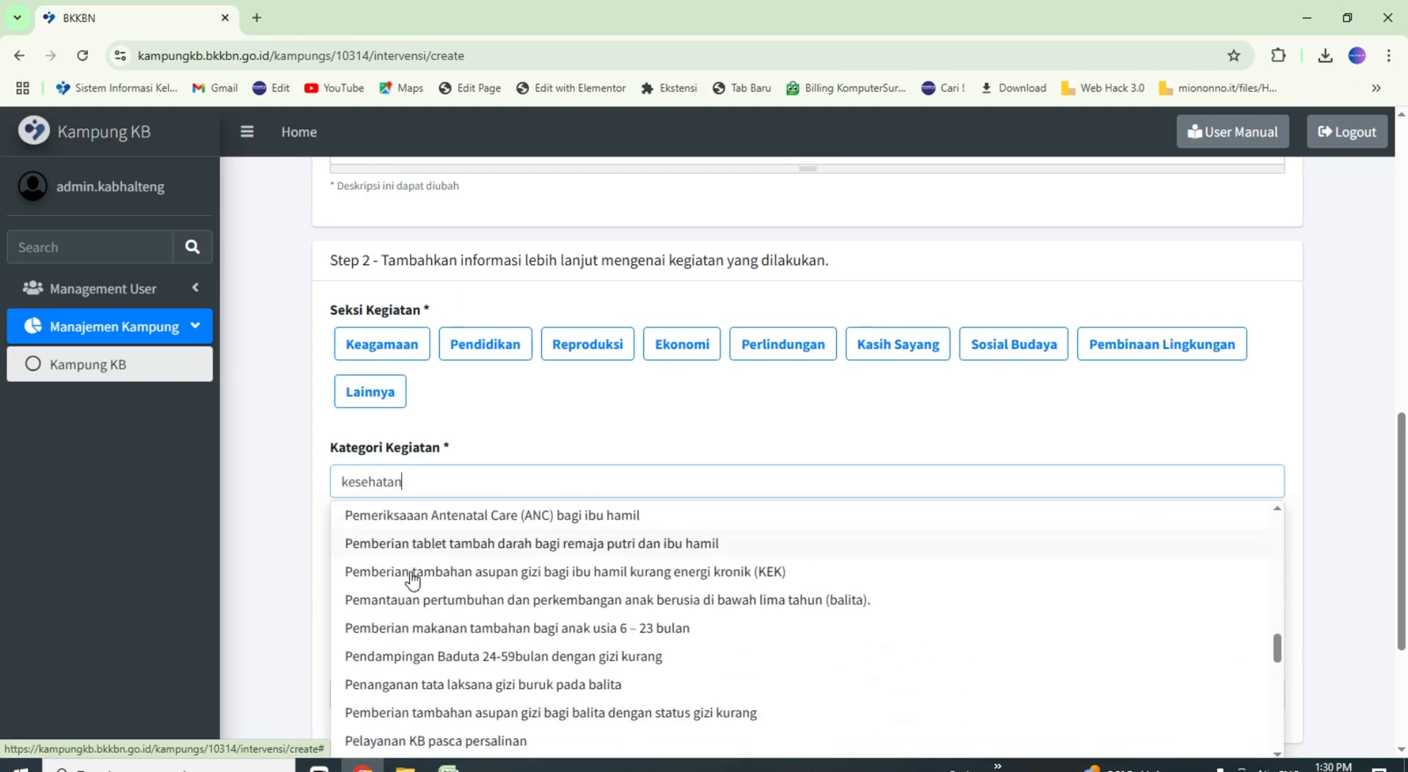
{"action": "left_click", "coordinate": [251, 568]}
Step: Try the Seluruh Penduduk, PUS and Remaja options for Peserta Kegiatan
{"action": "left_click", "coordinate": [400, 569]}
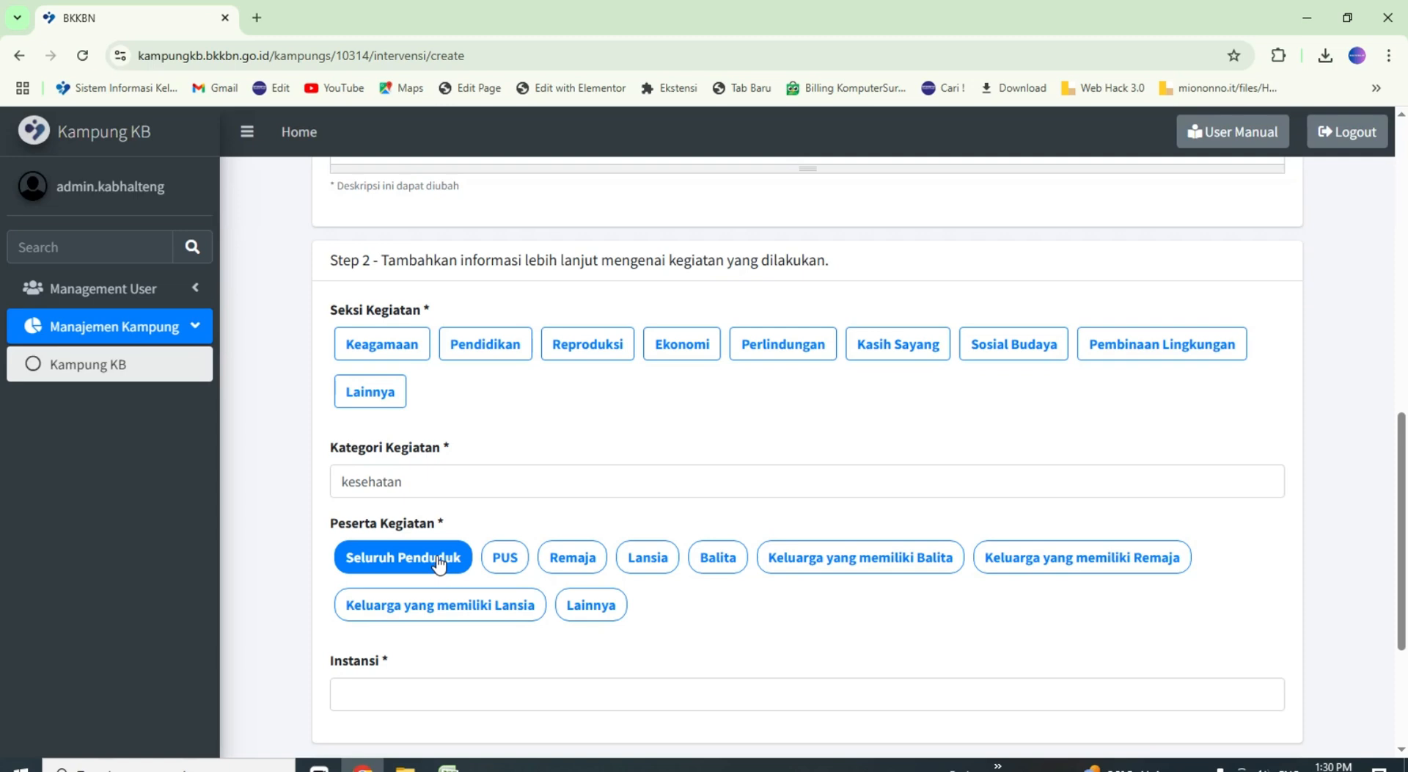
{"action": "left_click", "coordinate": [506, 561]}
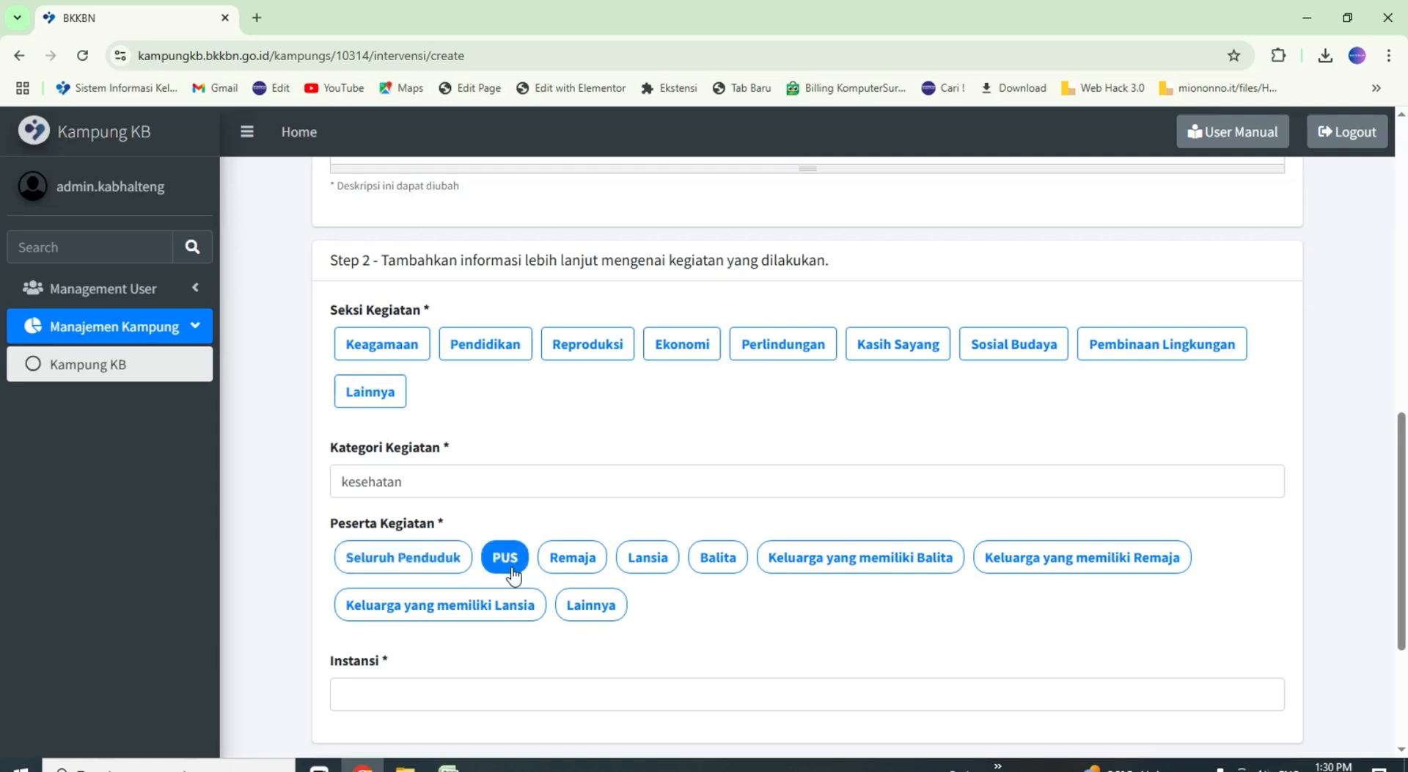
{"action": "left_click", "coordinate": [567, 575]}
Step: Enter "opd kb" as the Instansi in Step 2 and look through the suggested institutions
{"action": "scroll", "coordinate": [257, 576], "scroll_direction": "down", "scroll_amount": 2}
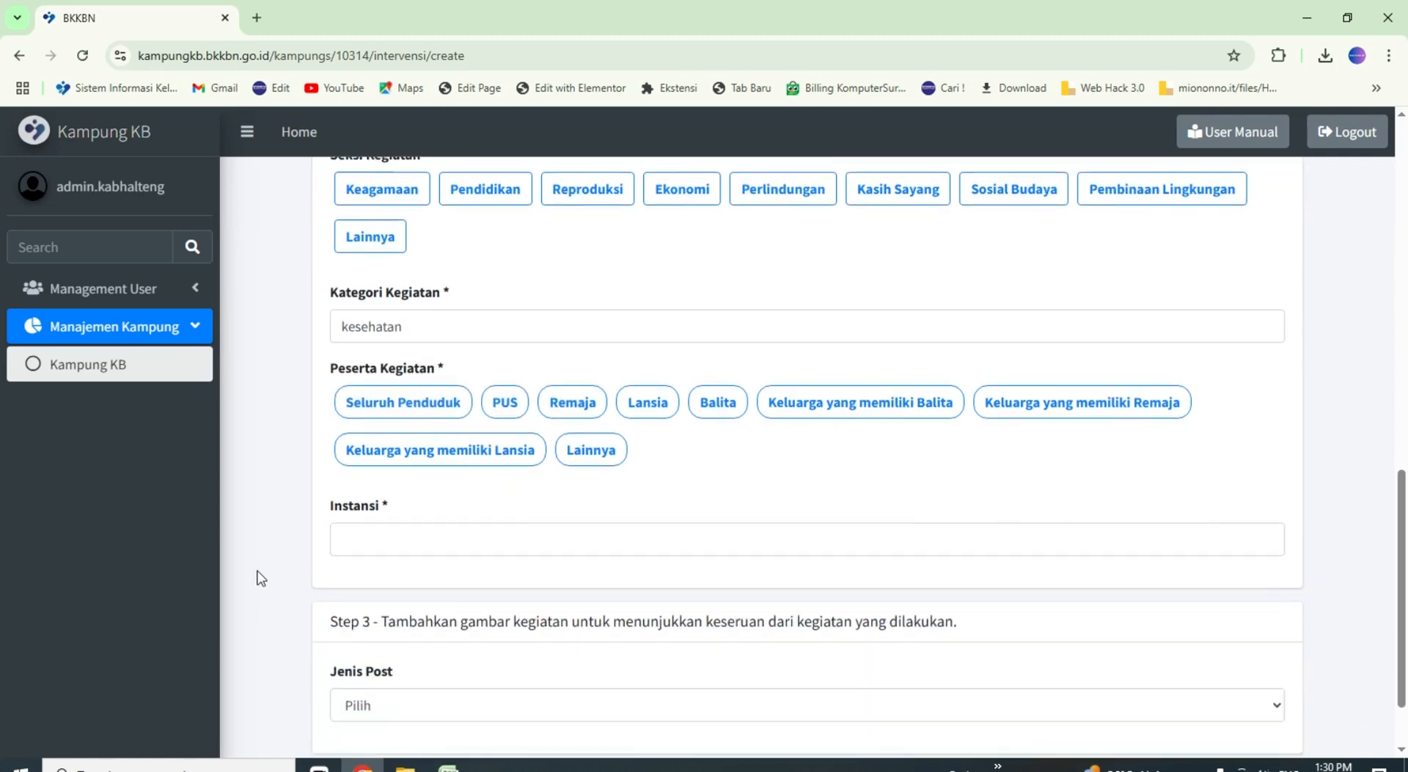
{"action": "left_click", "coordinate": [395, 522]}
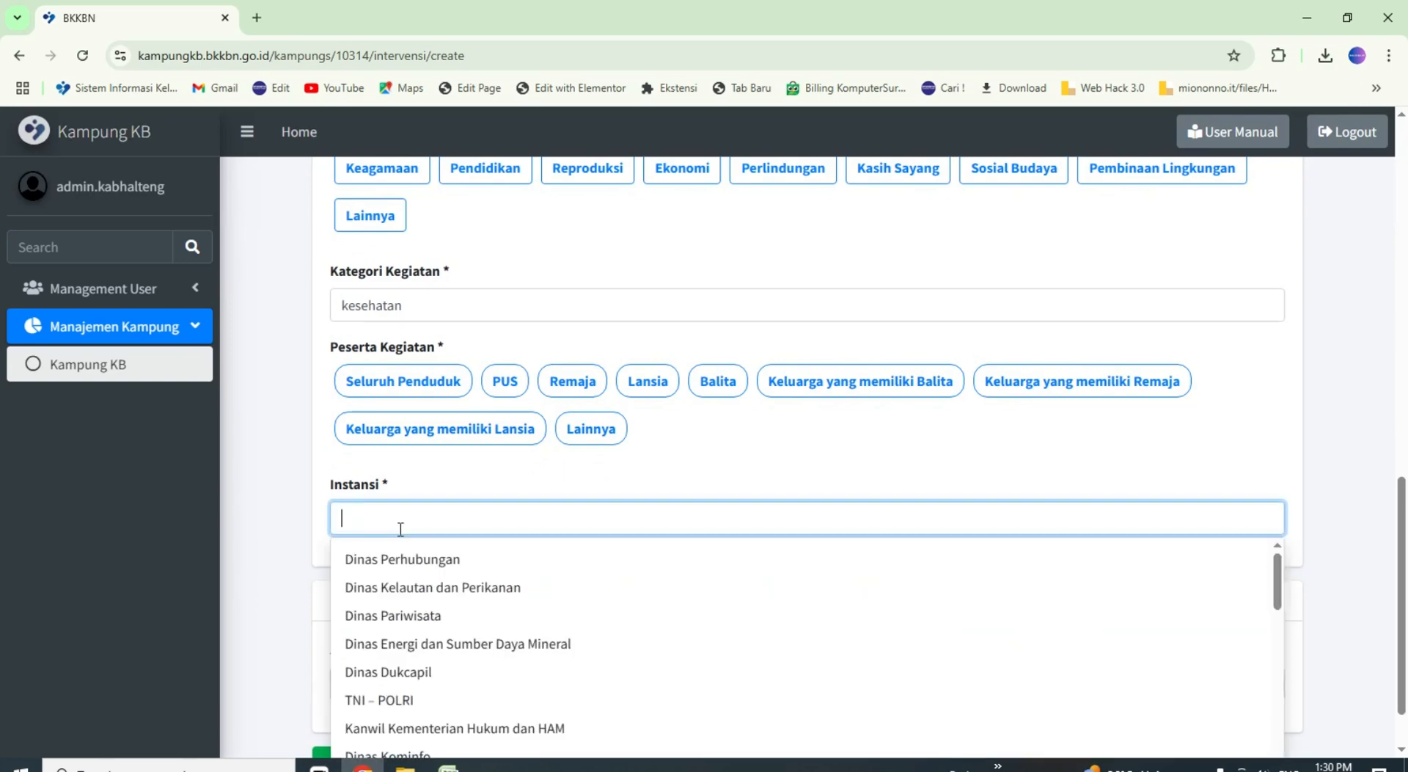
{"action": "type", "text": "opd kb"}
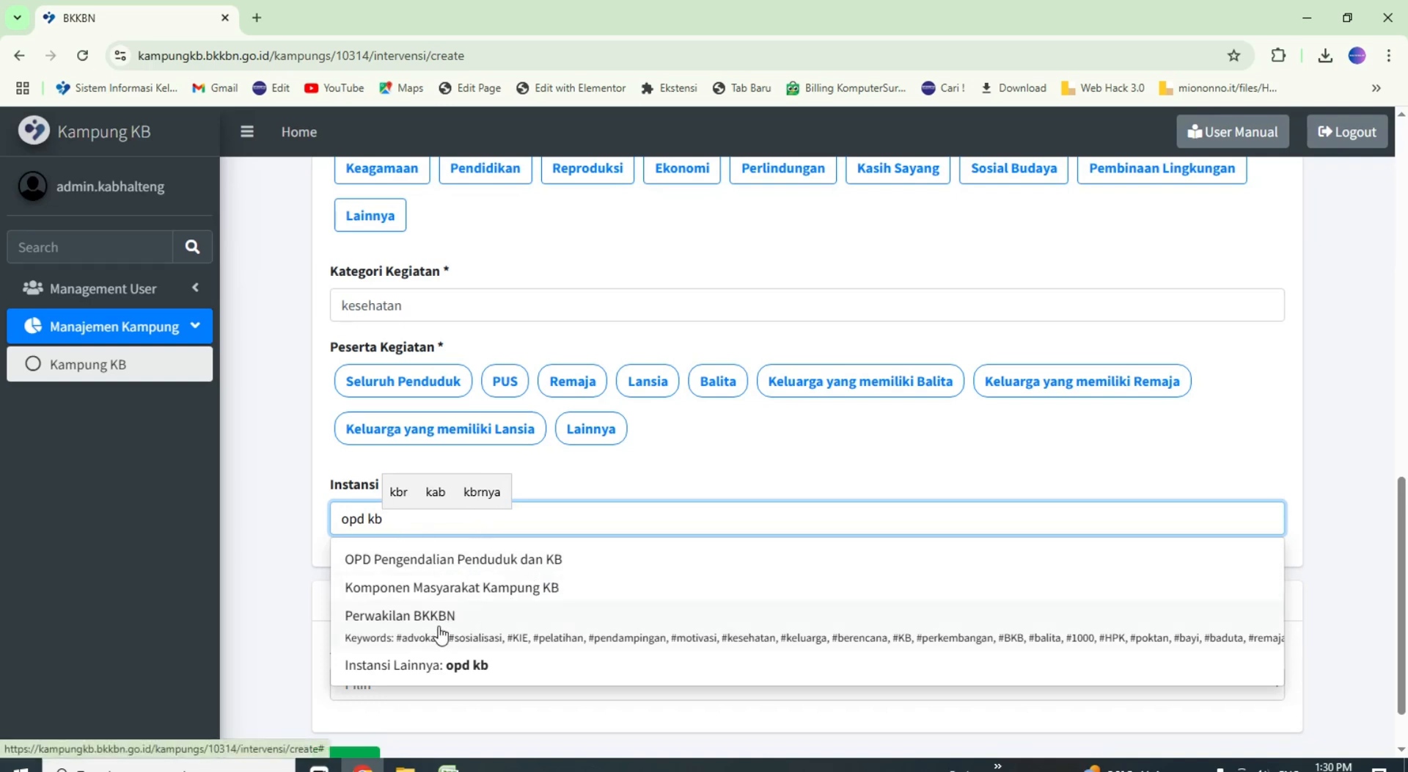
{"action": "left_click", "coordinate": [289, 556]}
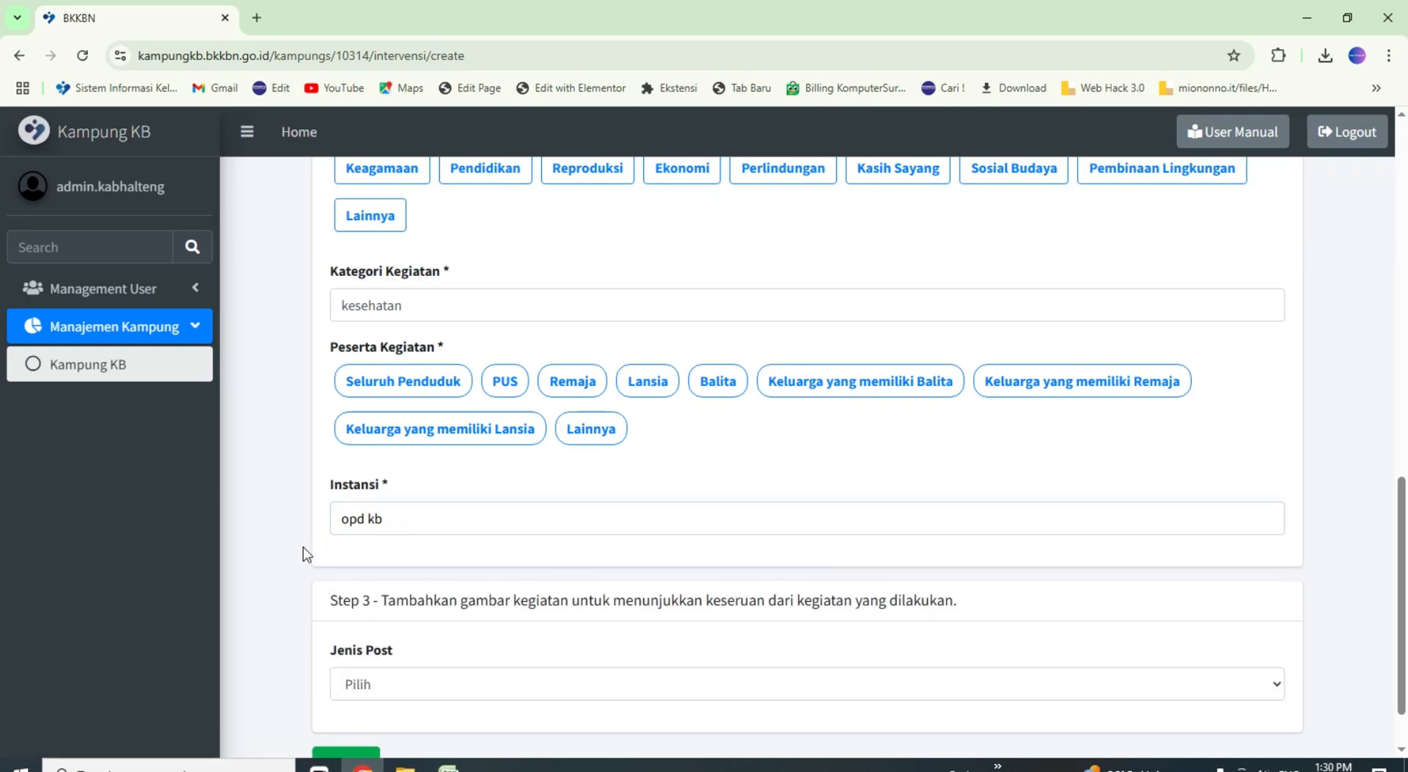
Step: Clear the text from the Instansi field
{"action": "left_click", "coordinate": [418, 520]}
{"action": "key", "text": "BackSpace"}
{"action": "key", "text": "BackSpace"}
{"action": "key", "text": "BackSpace"}
{"action": "key", "text": "BackSpace"}
{"action": "key", "text": "BackSpace"}
{"action": "key", "text": "BackSpace"}
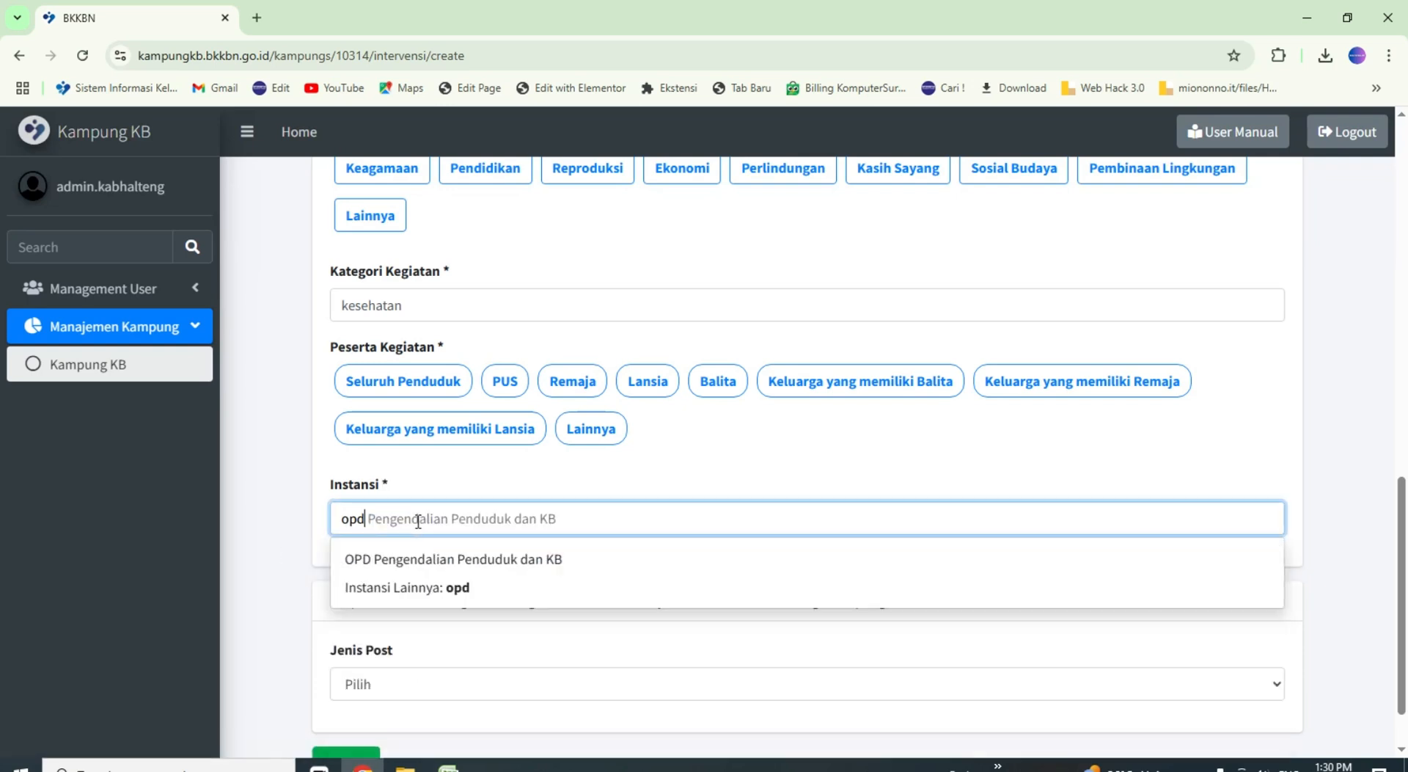
{"action": "left_click", "coordinate": [269, 532]}
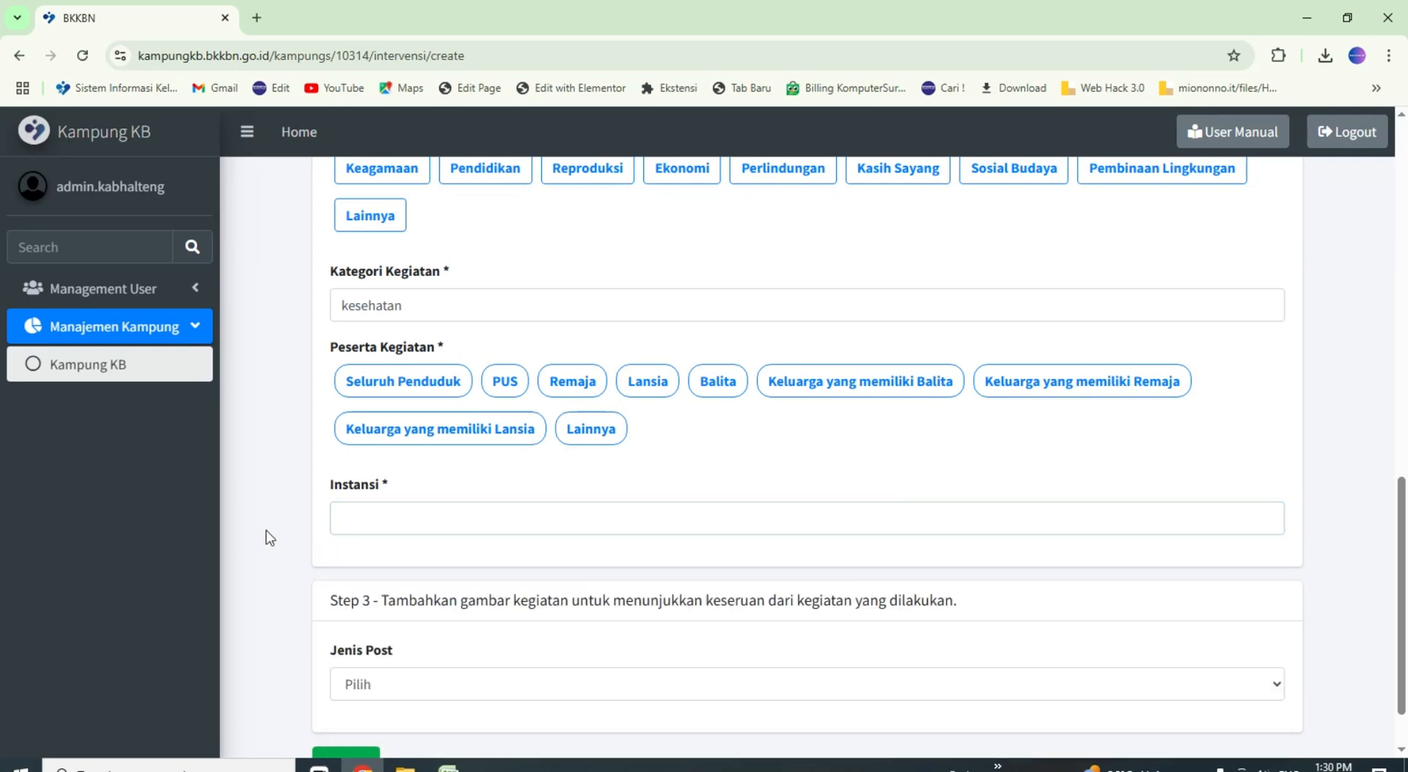
Step: Set Jenis Post to Kegiatan in Step 3 and examine the Gambar upload and caption options
{"action": "scroll", "coordinate": [279, 540], "scroll_direction": "down", "scroll_amount": 1}
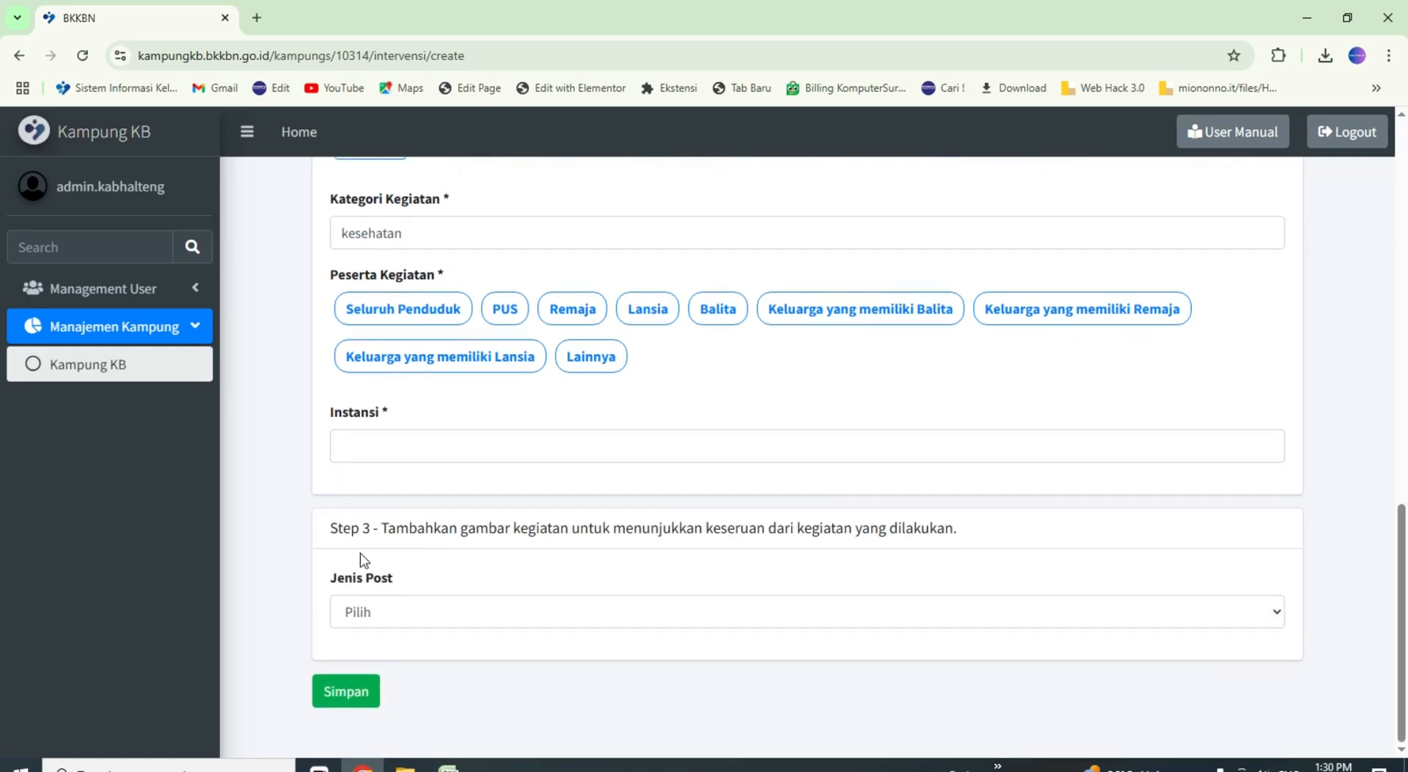
{"action": "left_click", "coordinate": [409, 616]}
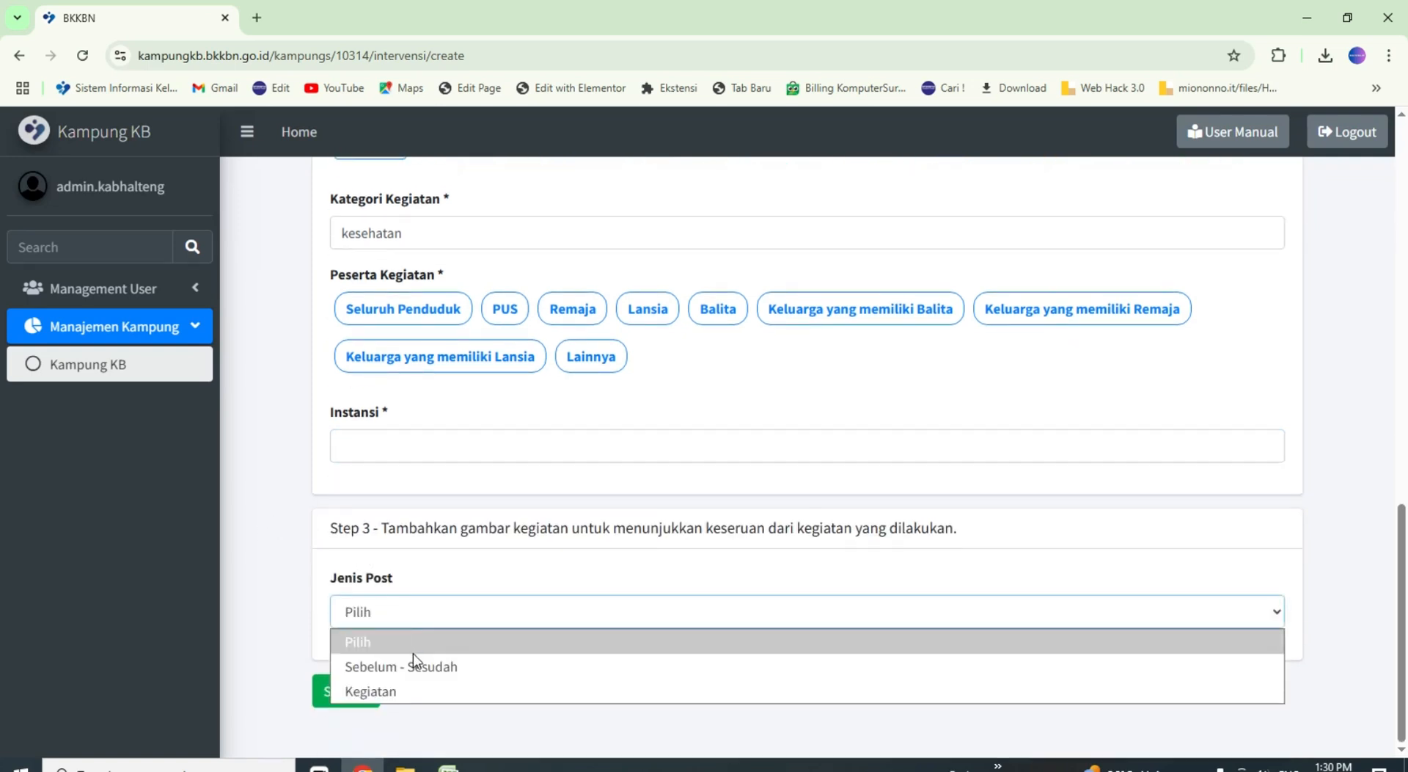
{"action": "left_click", "coordinate": [387, 692]}
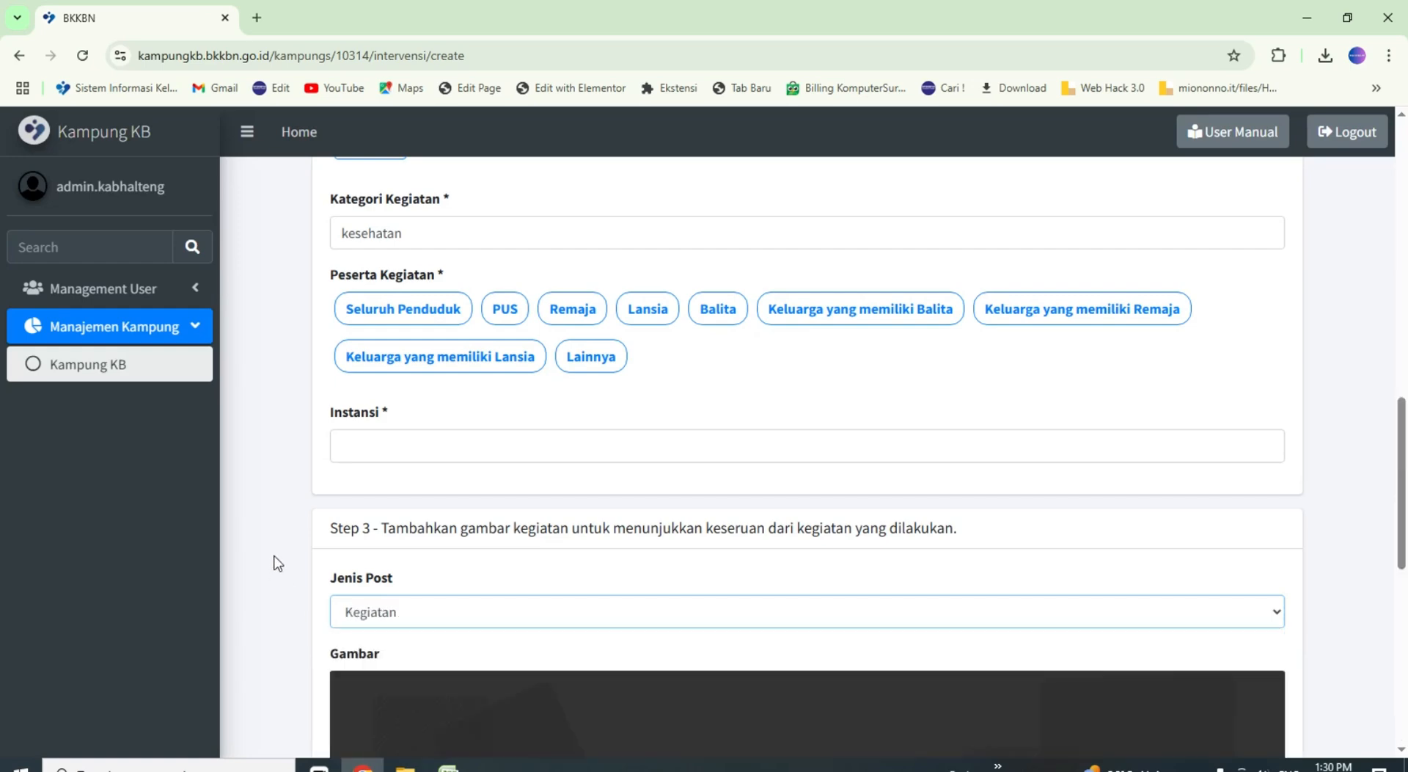
{"action": "scroll", "coordinate": [276, 561], "scroll_direction": "down", "scroll_amount": 4}
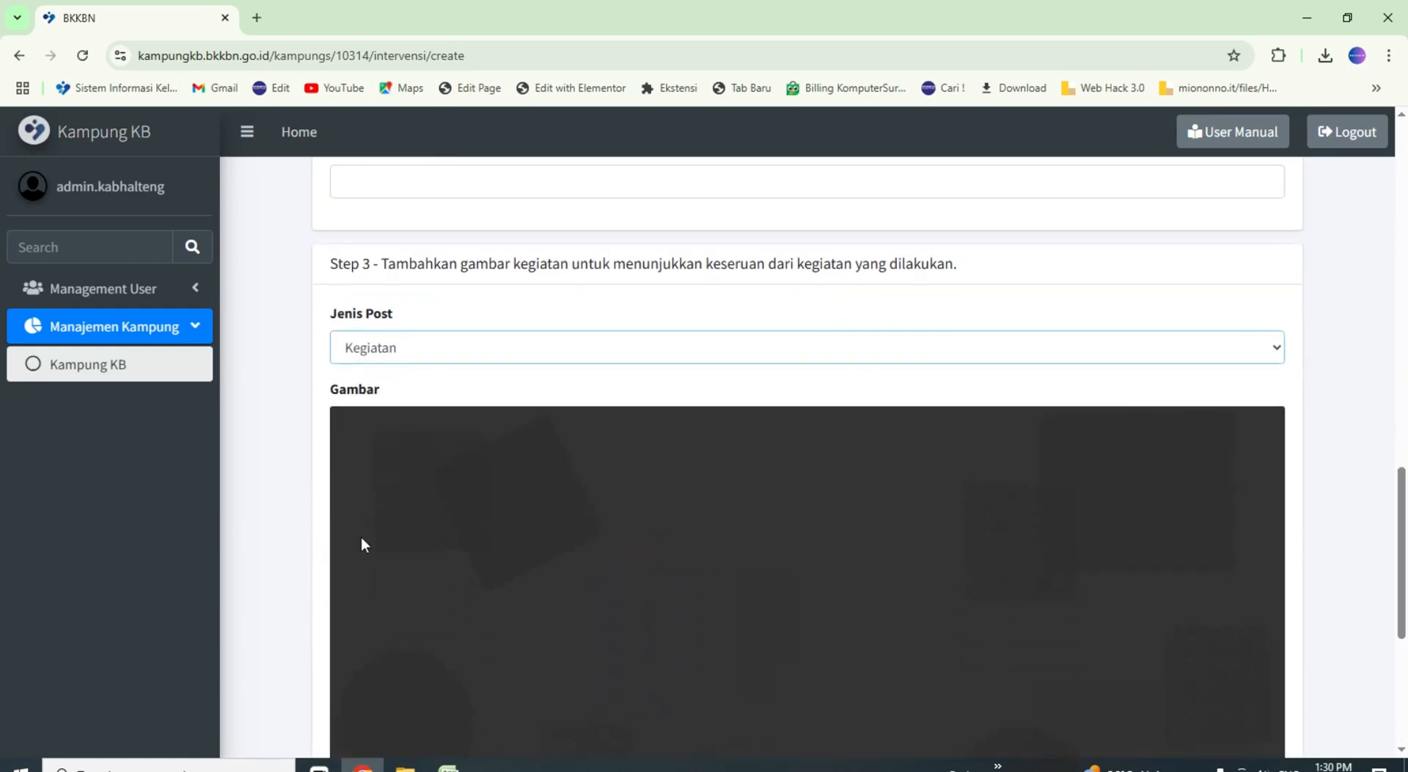
{"action": "scroll", "coordinate": [512, 521], "scroll_direction": "down", "scroll_amount": 5}
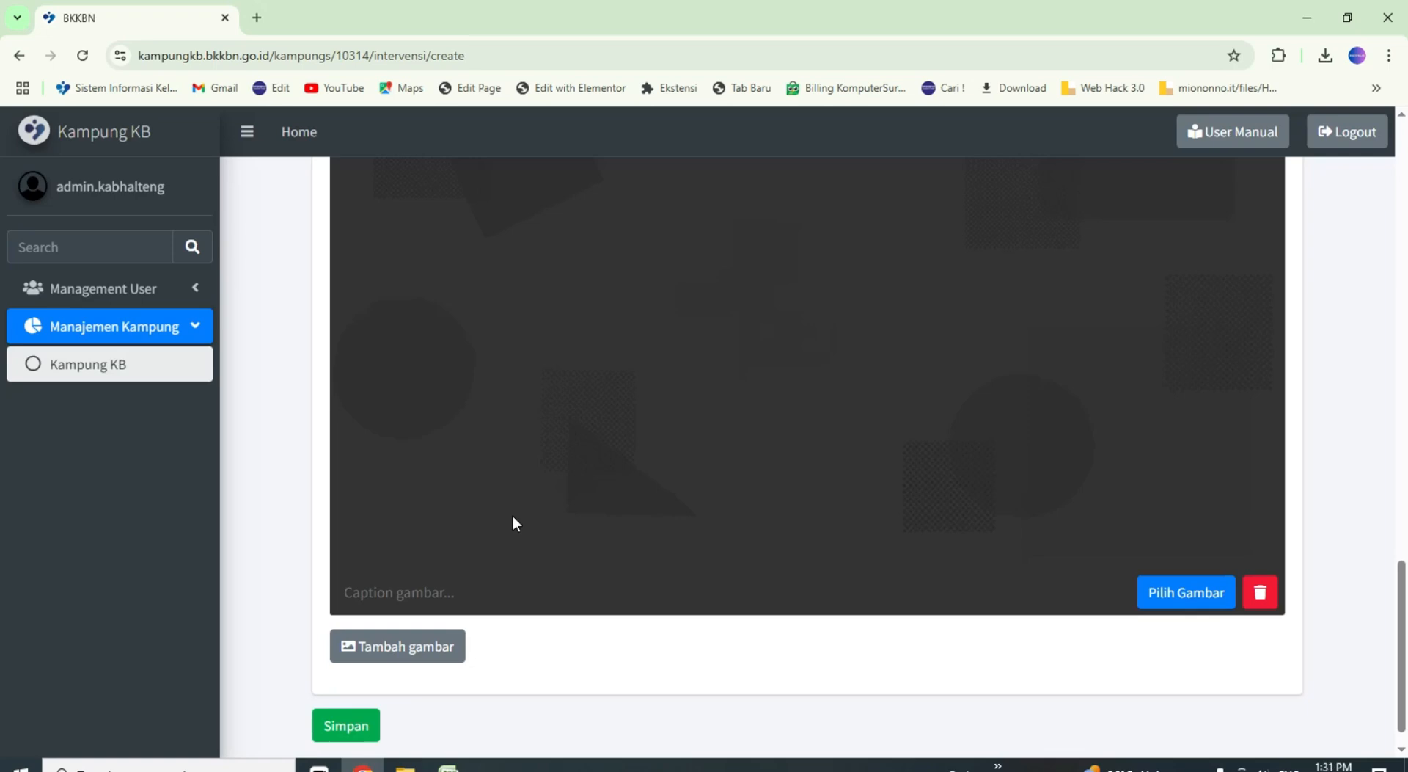
{"action": "scroll", "coordinate": [512, 519], "scroll_direction": "up", "scroll_amount": 2}
{"action": "scroll", "coordinate": [551, 524], "scroll_direction": "down", "scroll_amount": 2}
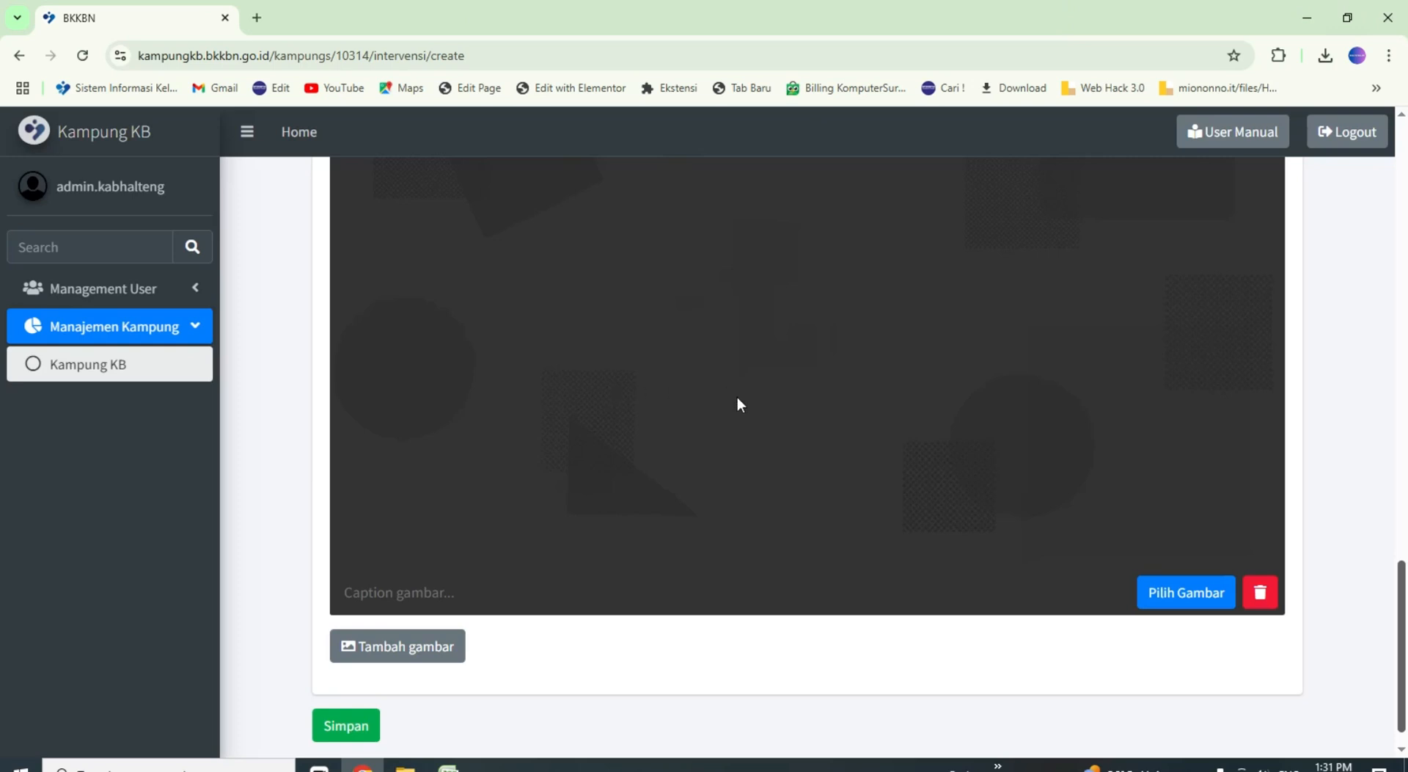
{"action": "scroll", "coordinate": [440, 624], "scroll_direction": "down", "scroll_amount": 1}
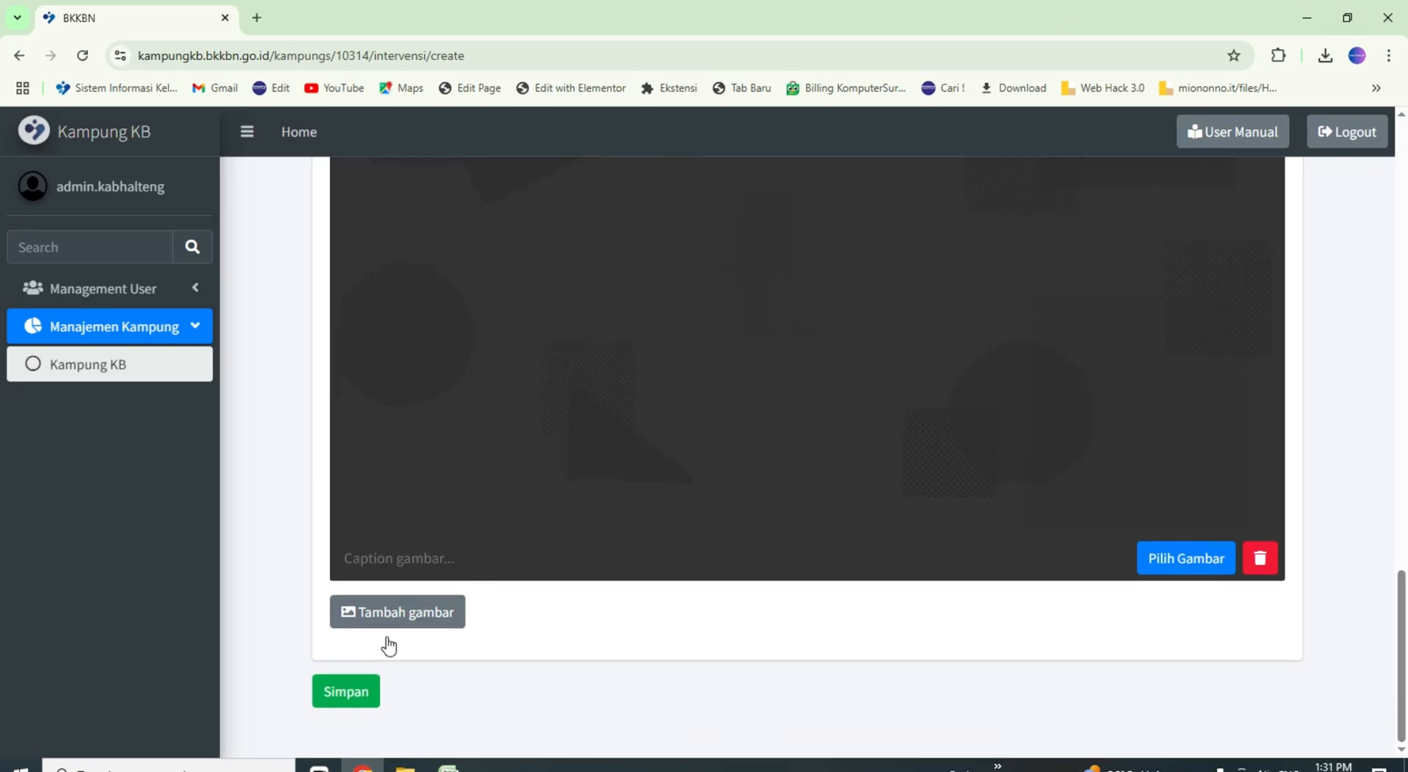
{"action": "scroll", "coordinate": [545, 557], "scroll_direction": "up", "scroll_amount": 5}
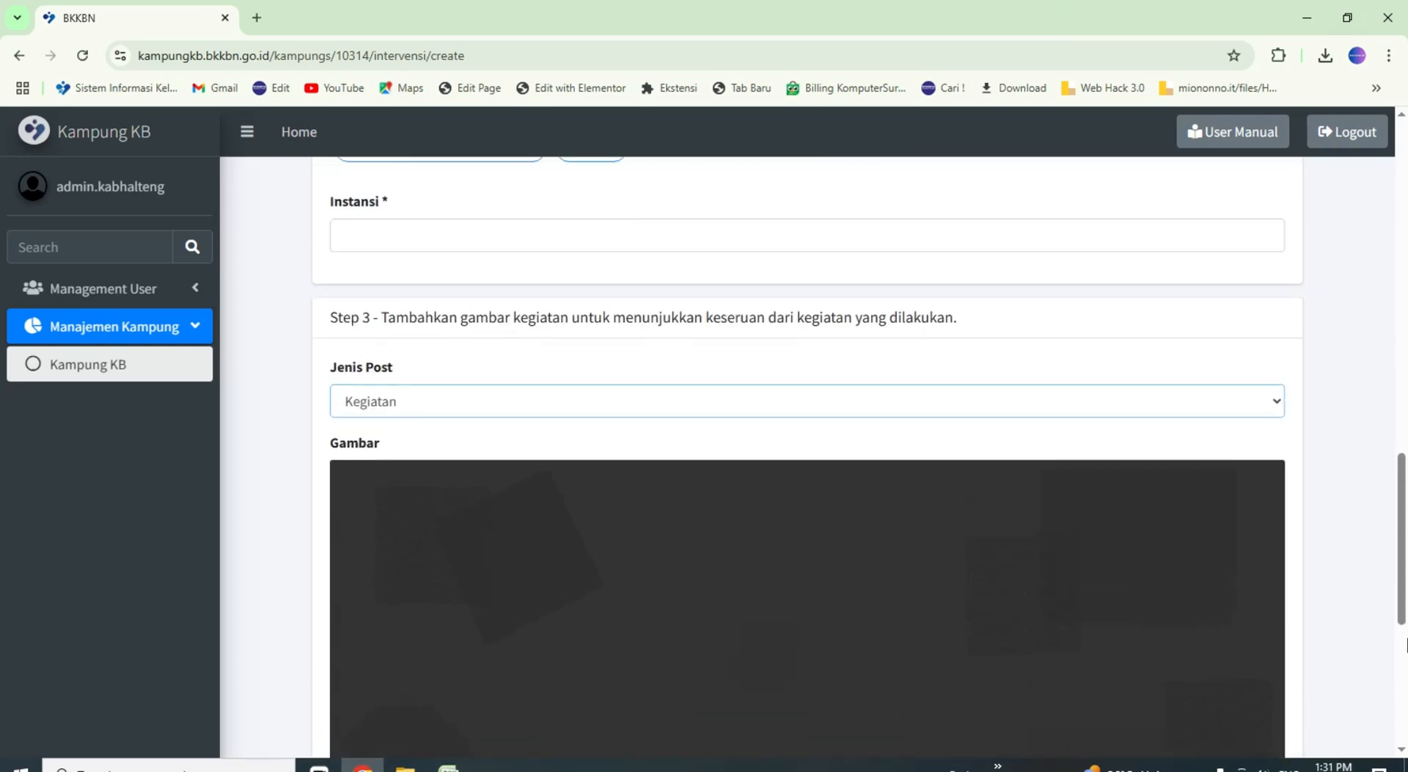
{"action": "left_click_drag", "start_coordinate": [1407, 574], "coordinate": [1405, 231]}
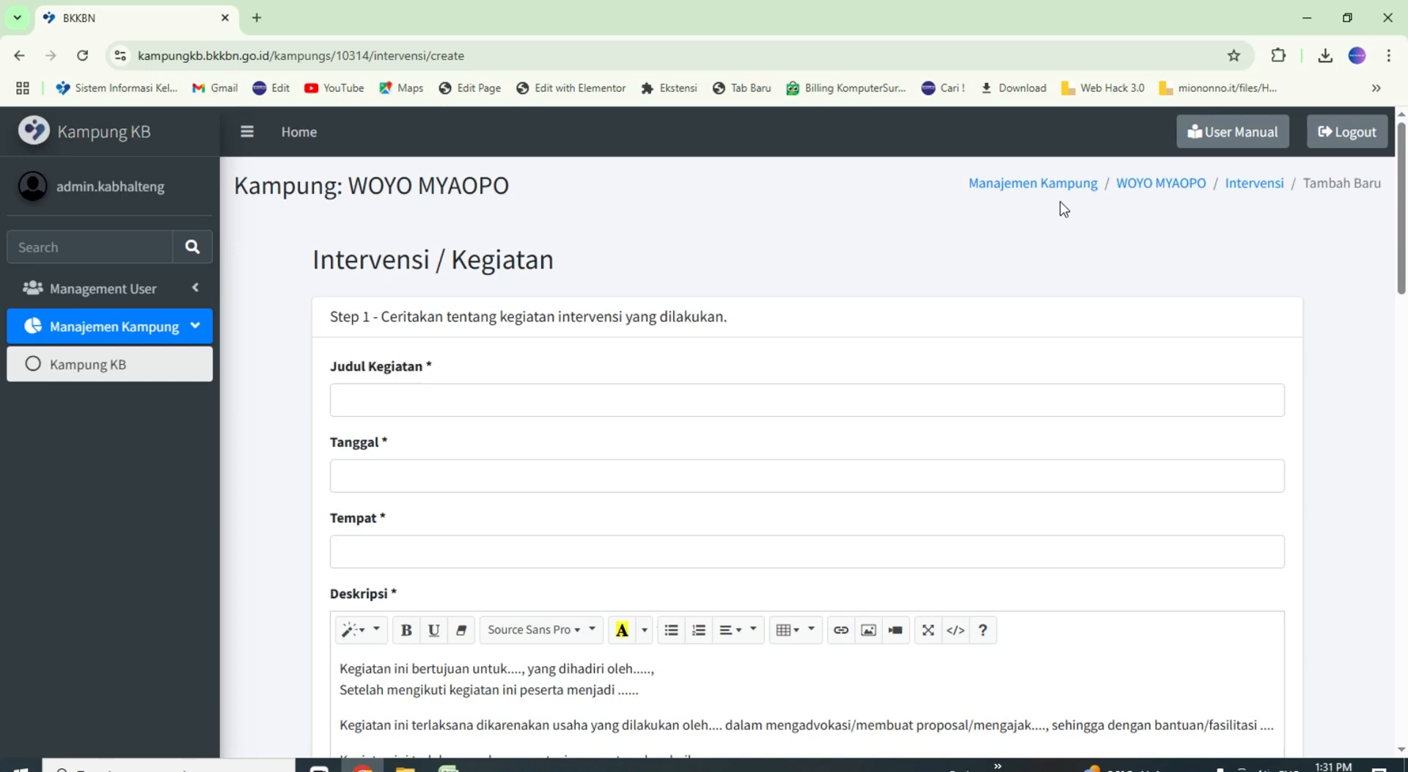
{"action": "left_click", "coordinate": [1149, 189]}
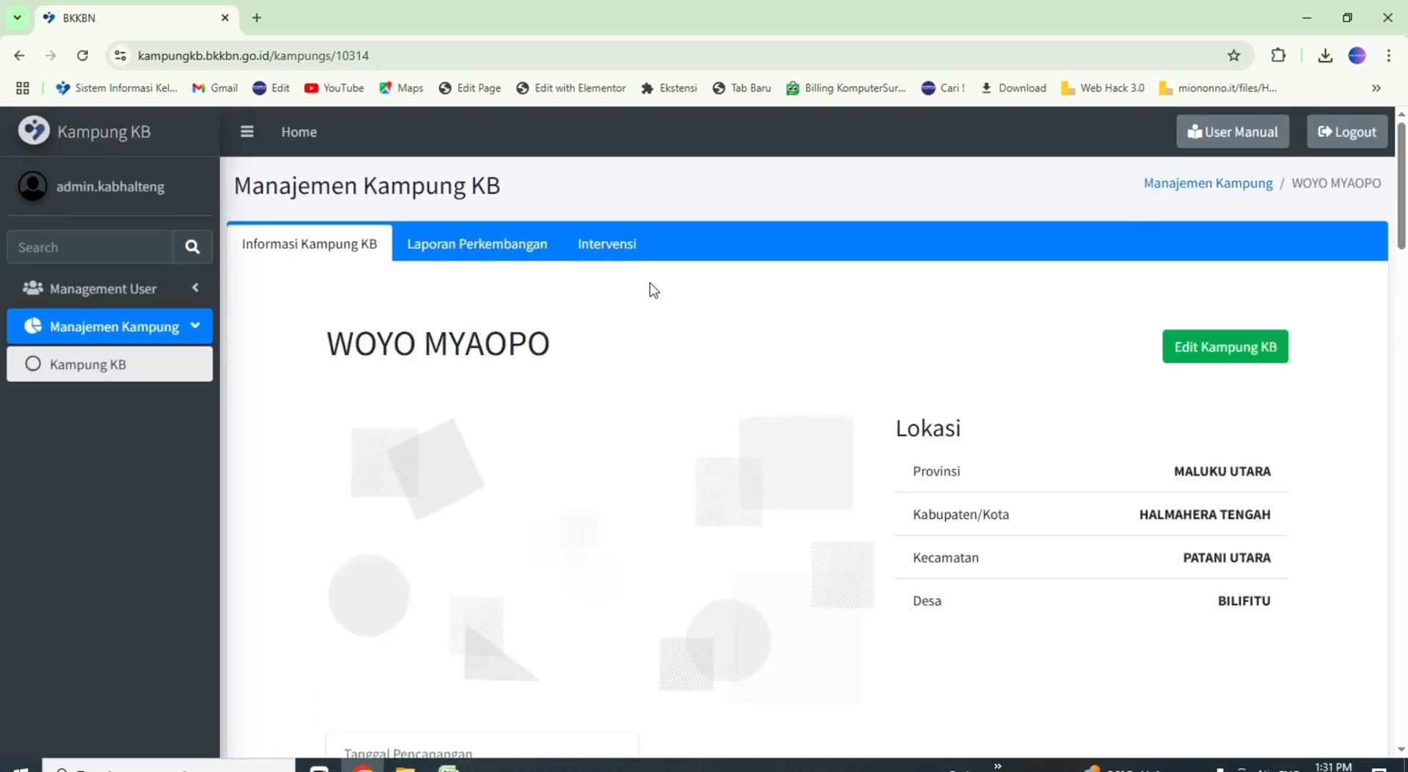
{"action": "left_click", "coordinate": [629, 255]}
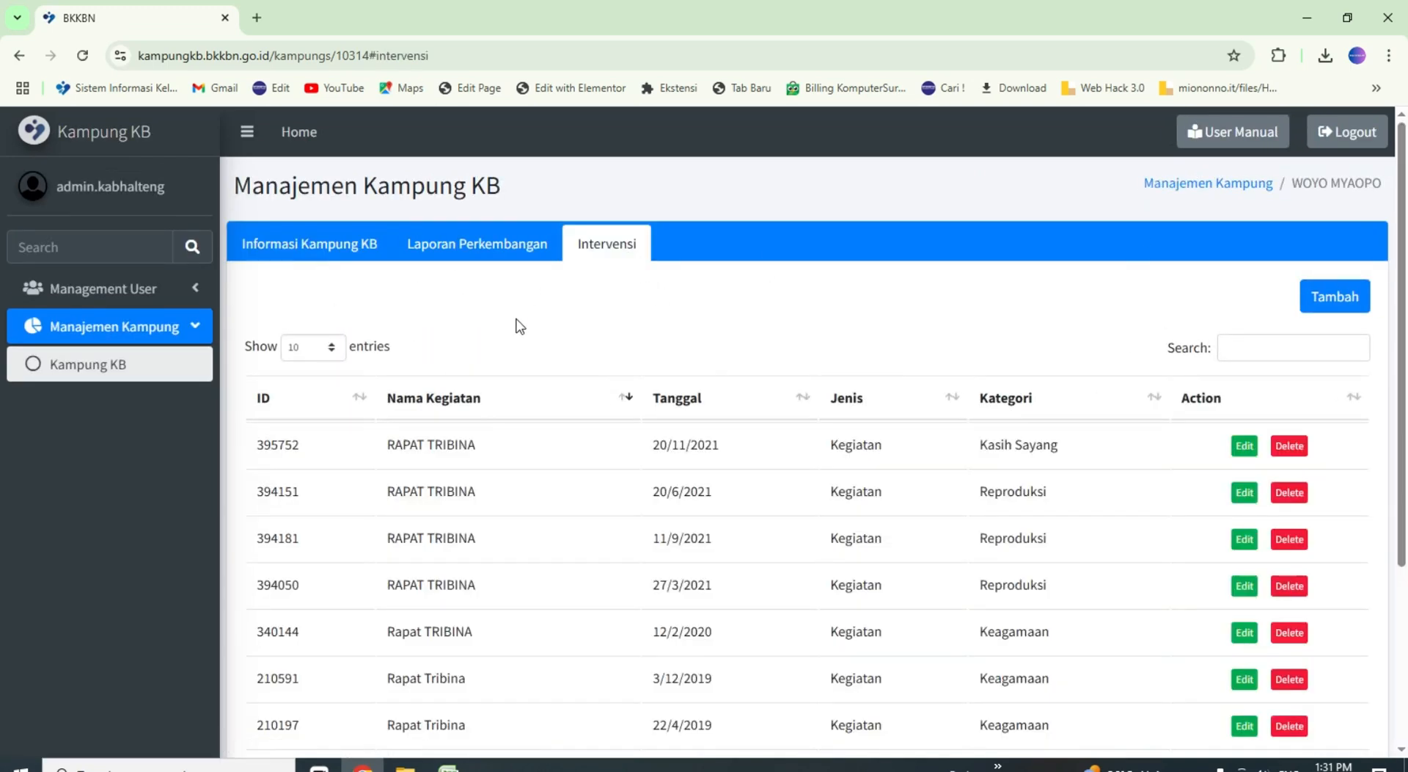
{"action": "left_click", "coordinate": [473, 249]}
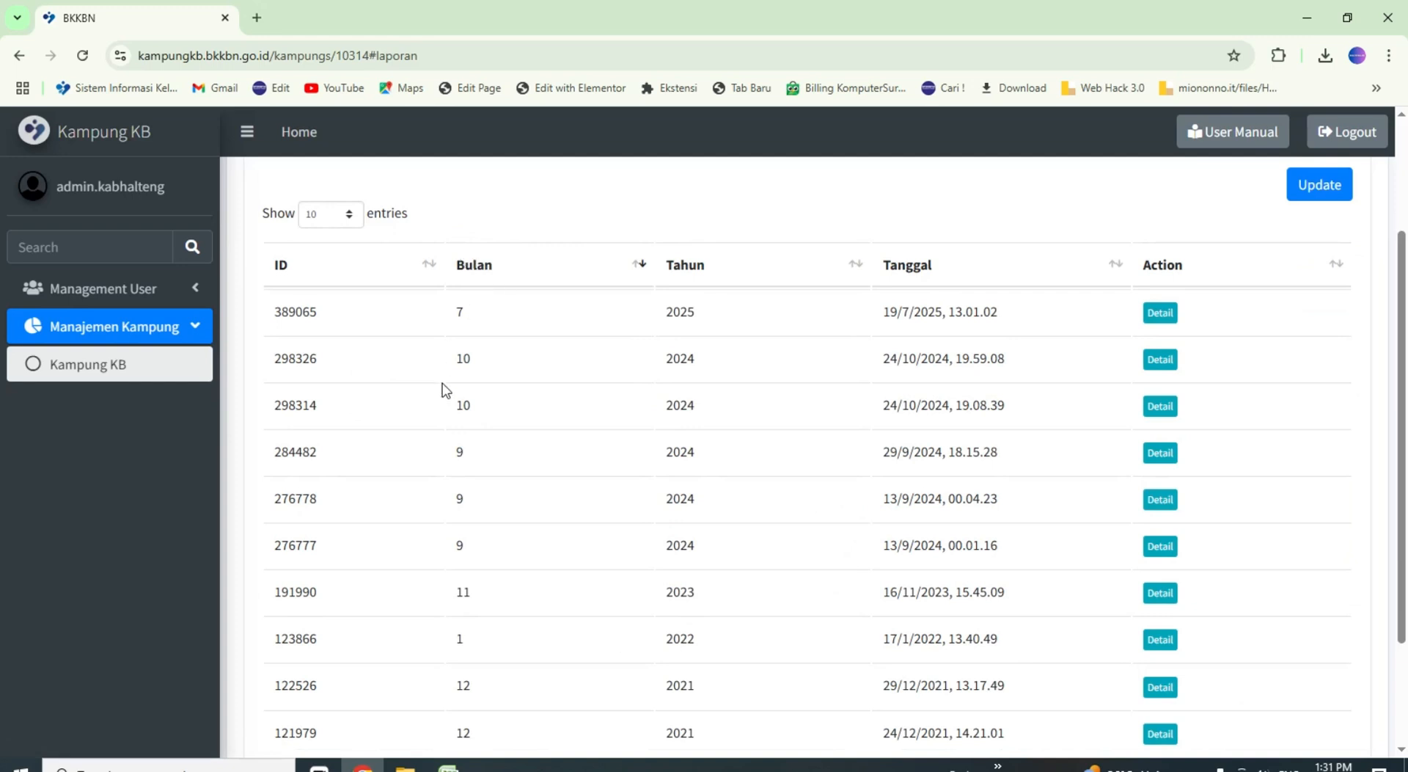
{"action": "scroll", "coordinate": [661, 367], "scroll_direction": "up", "scroll_amount": 3}
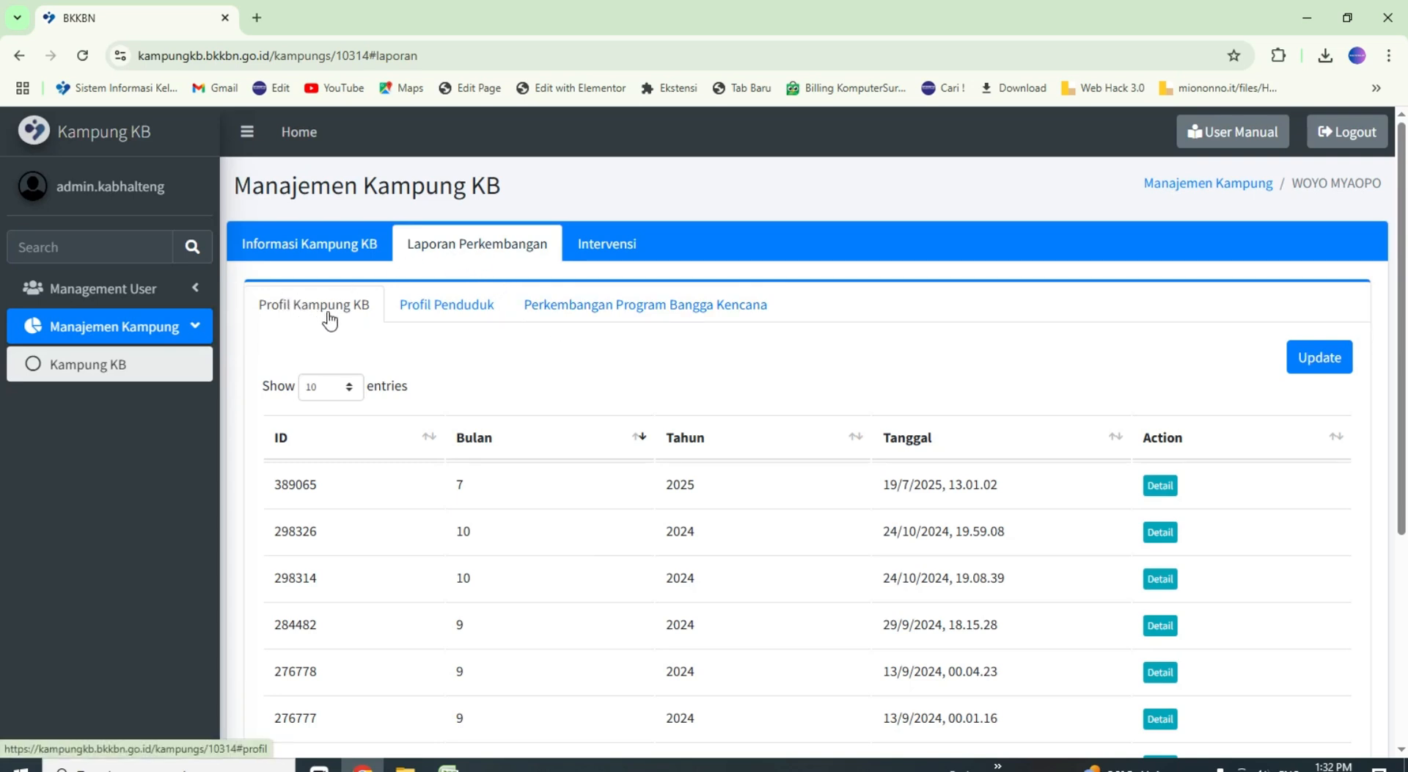
{"action": "left_click", "coordinate": [608, 252]}
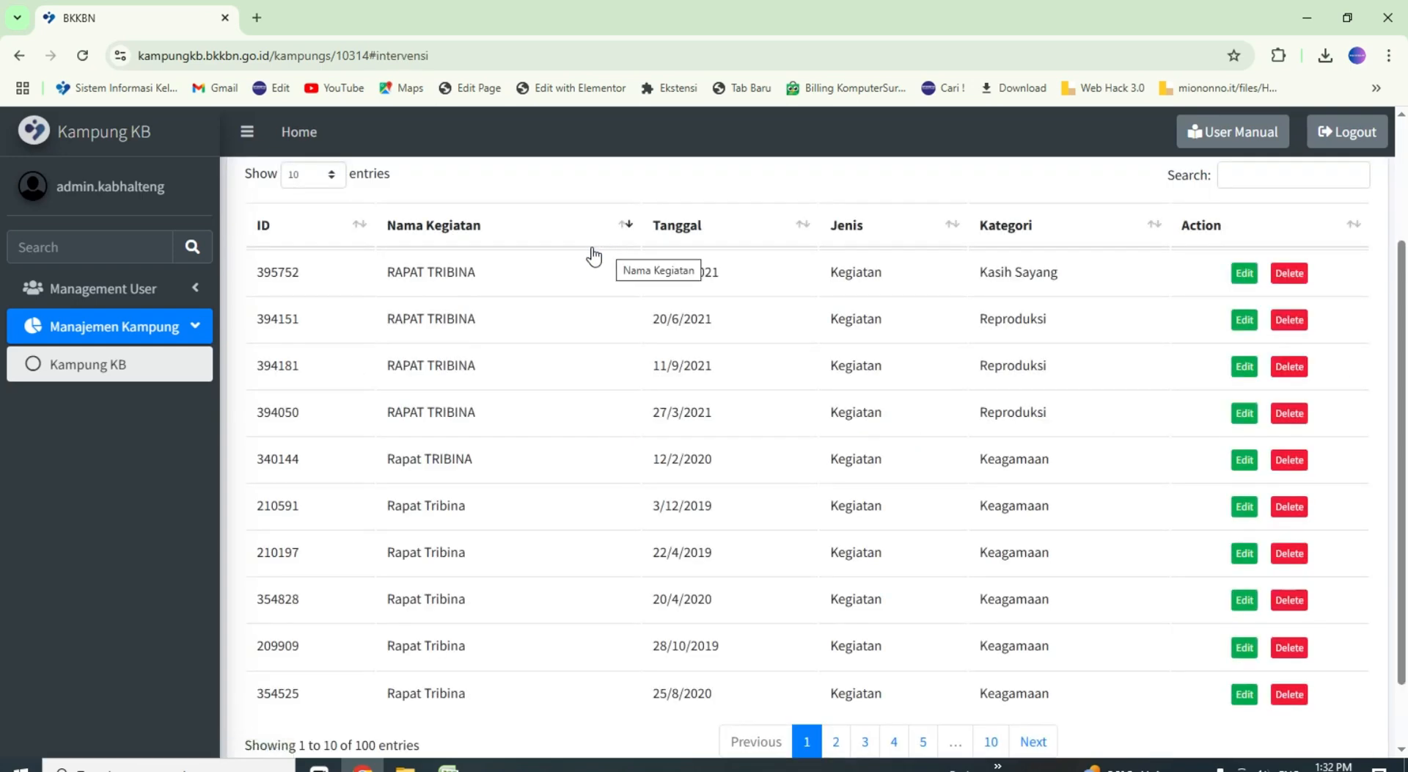